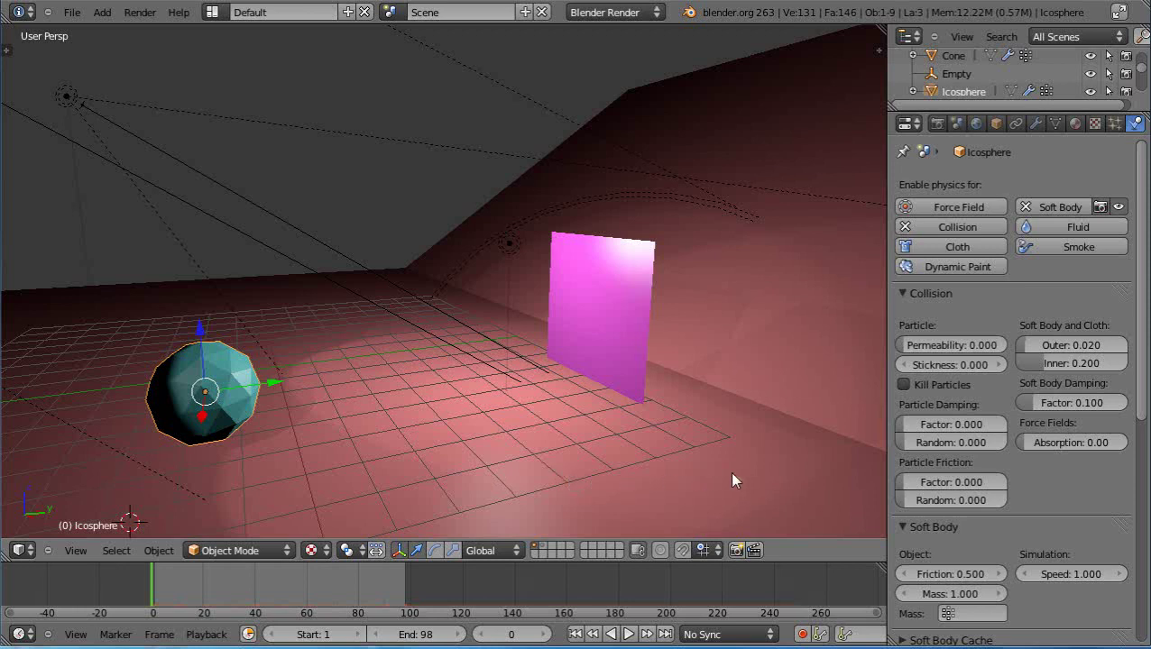
Play the finished animation of the teal ball hitting the pink cloth plane, and stop it.
key("alt+a")
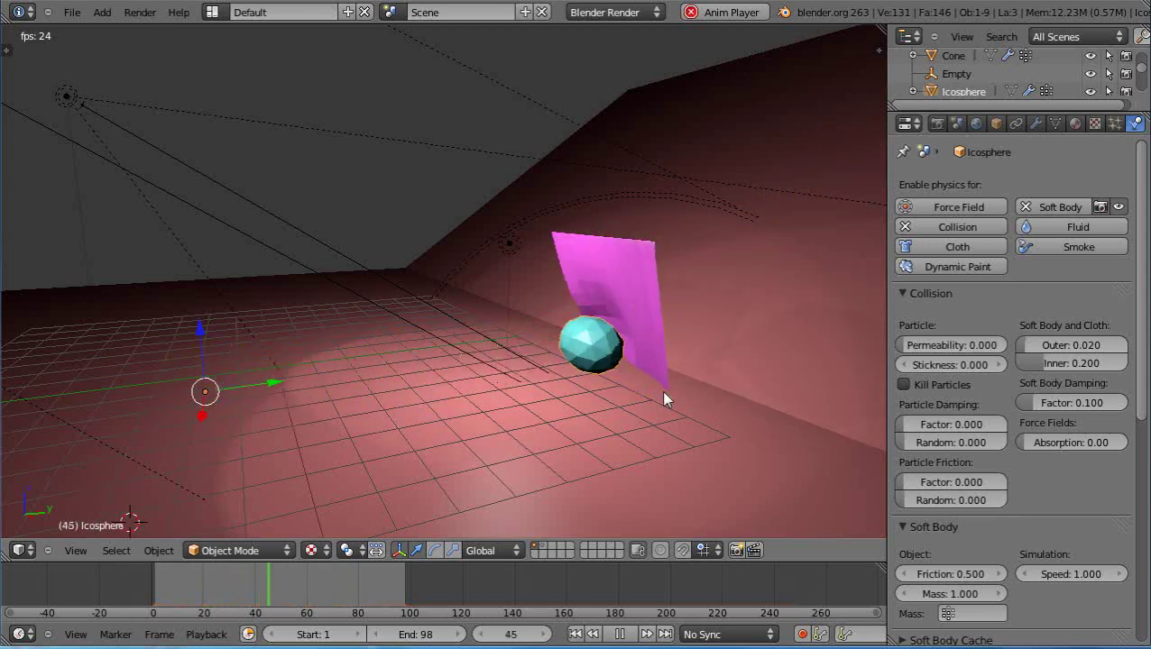
key("Escape")
Delete the pink cloth plane, the teal icosphere and the empty from the scene.
right_click(613, 349)
key("x")
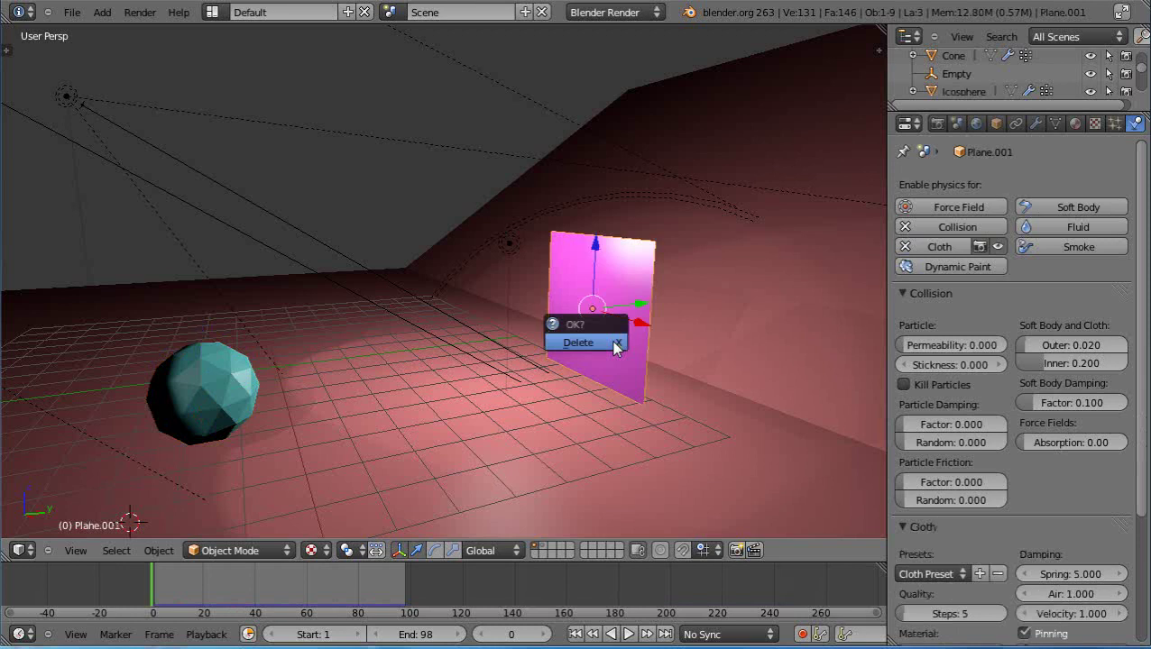
left_click(614, 349)
right_click(173, 374)
key("x")
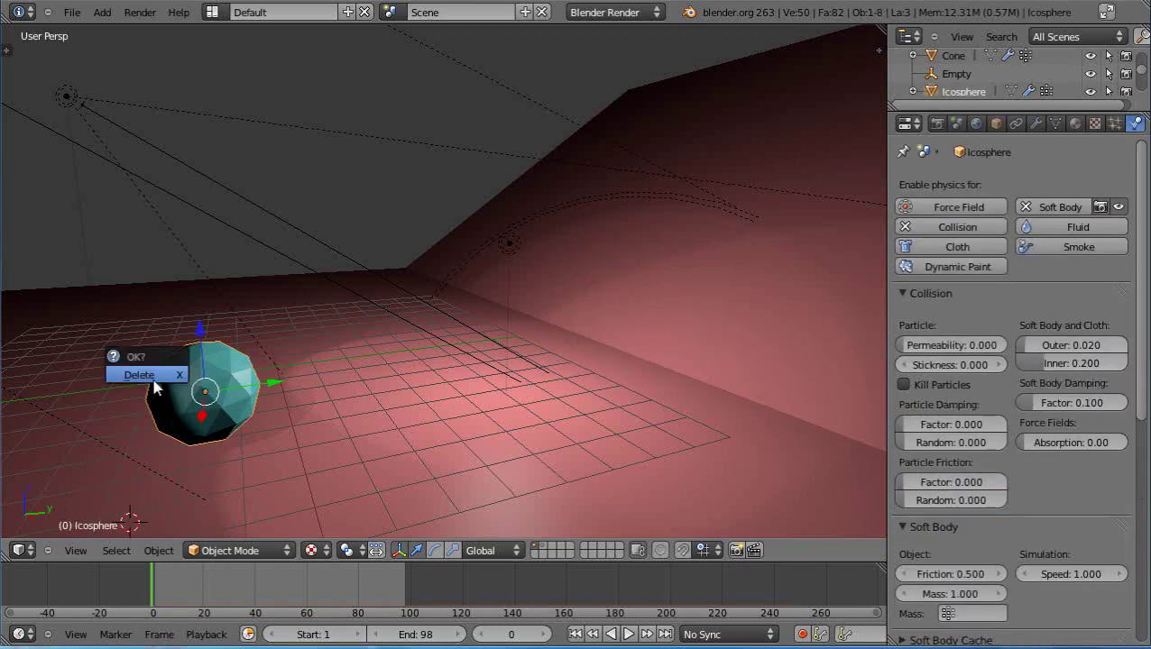
left_click(174, 375)
scroll(268, 433, "down", 3)
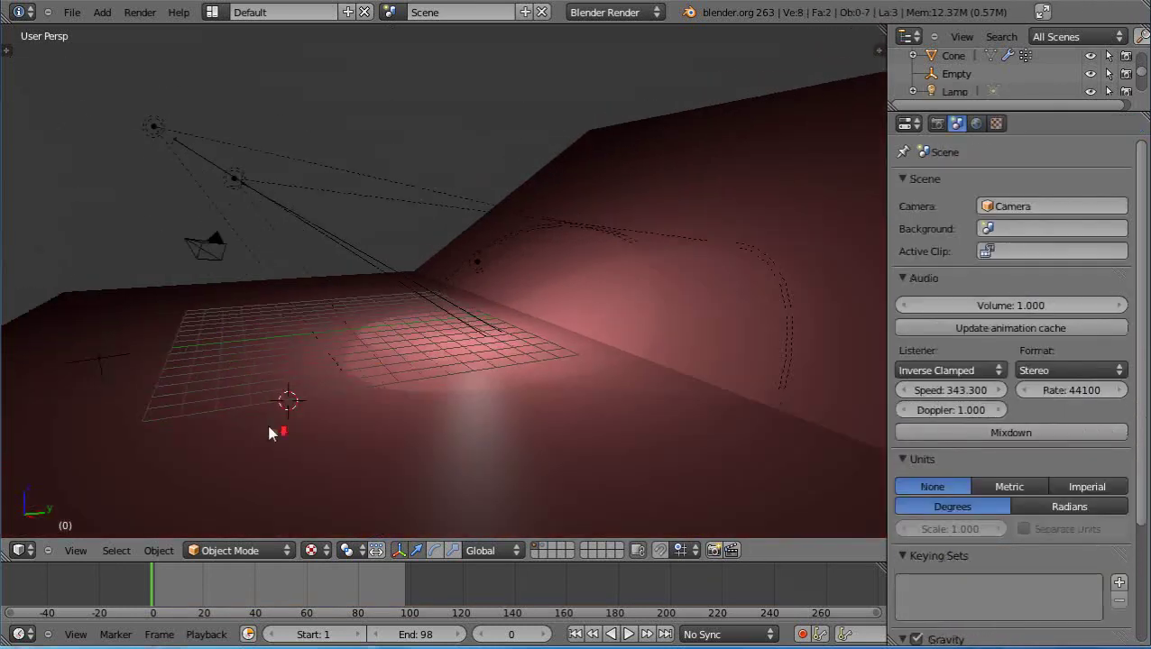
right_click(98, 359)
key("x")
left_click(97, 362)
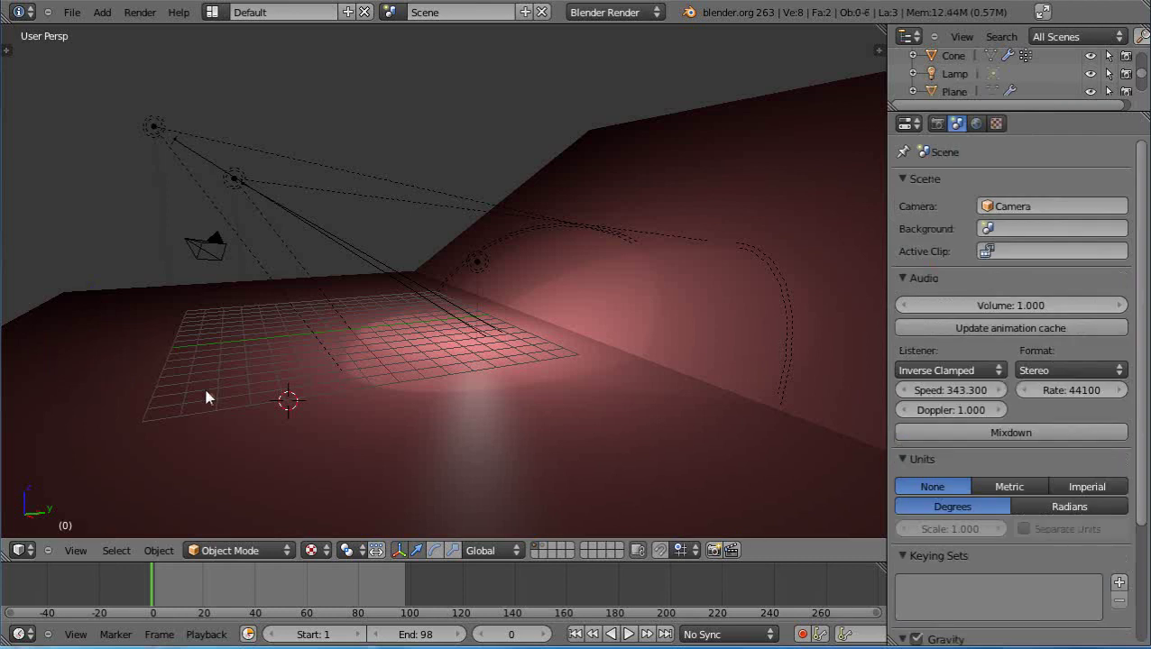
Move the back wall plane along the Y axis, farther away from the grid.
middle_click_drag(678, 432, 644, 429)
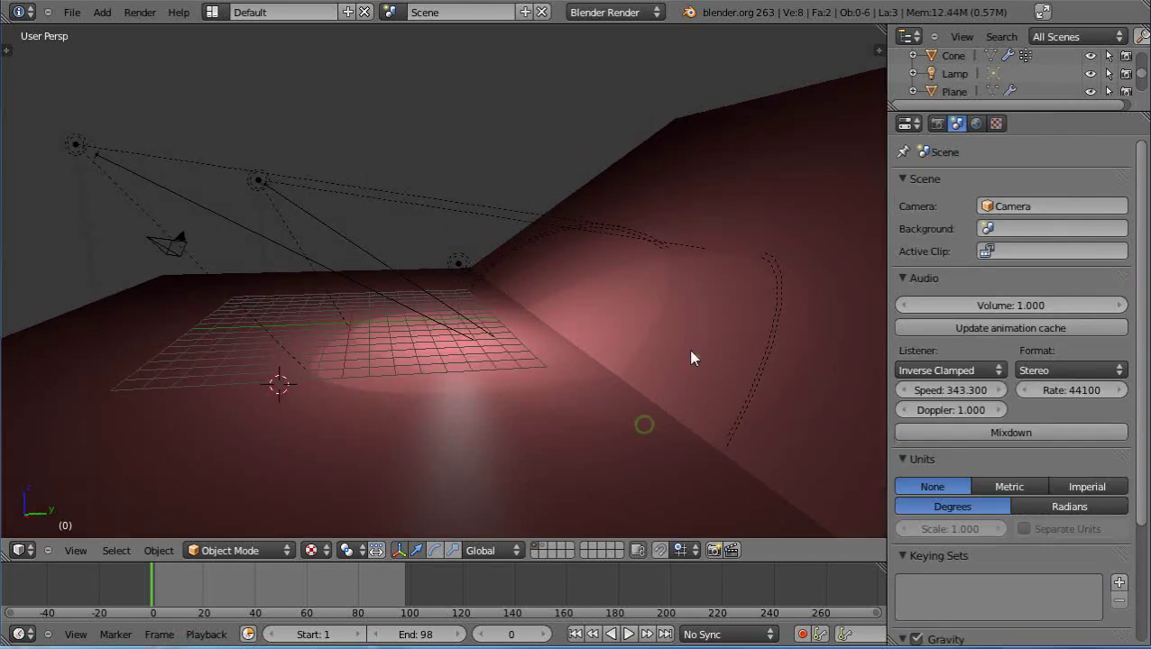
right_click(512, 413)
right_click(779, 285)
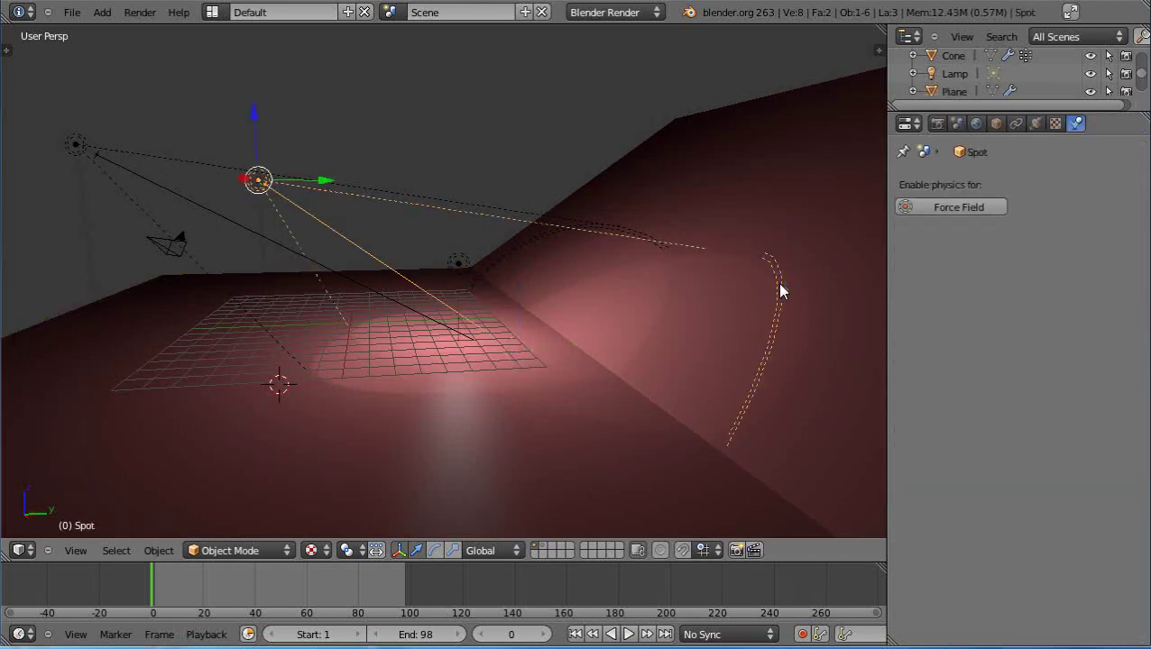
right_click(843, 250)
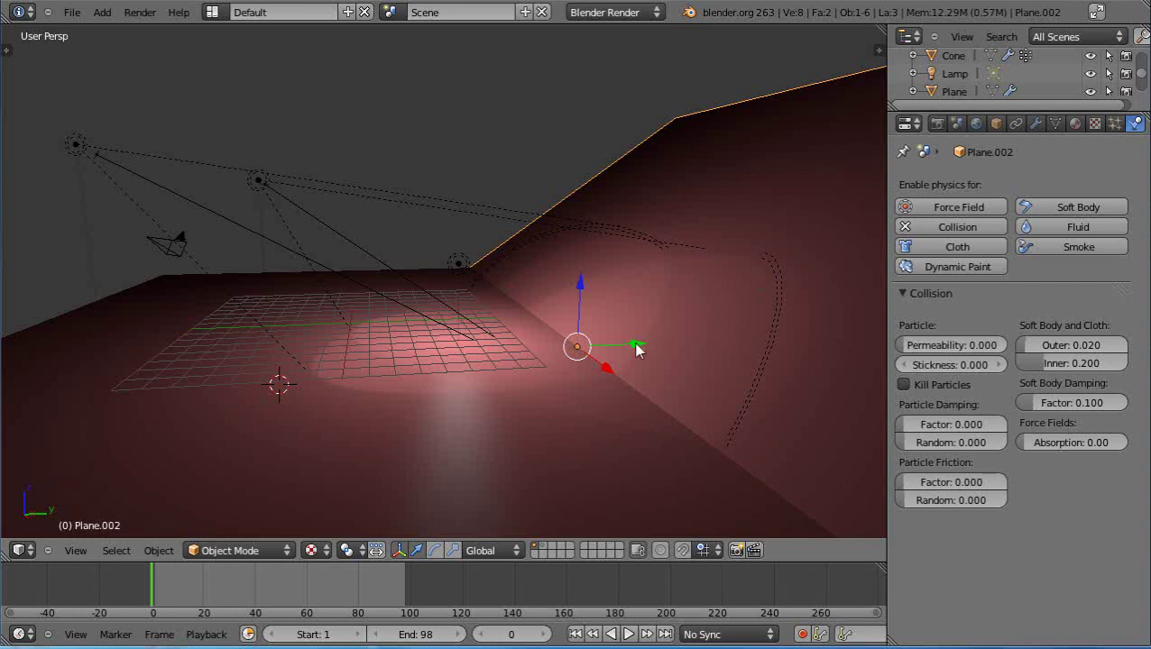
left_click_drag(637, 350, 694, 388)
Check the Collision physics of the floor plane, toggling it off and on again, and of the back wall.
middle_click_drag(586, 424, 601, 402)
right_click(568, 413)
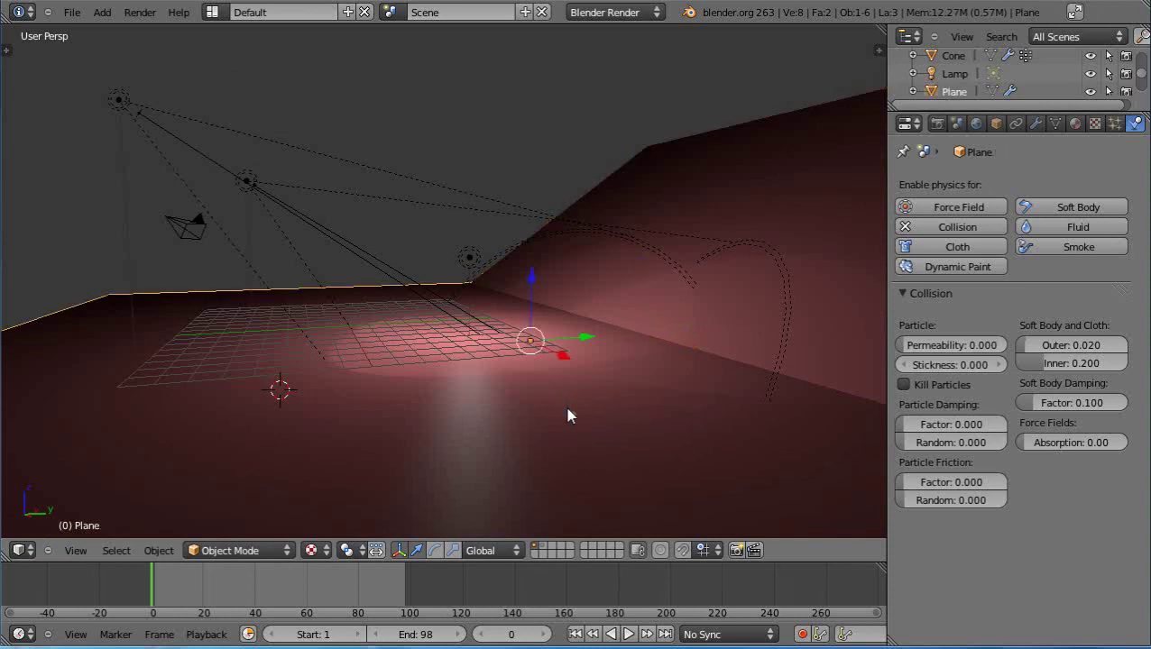
left_click(957, 226)
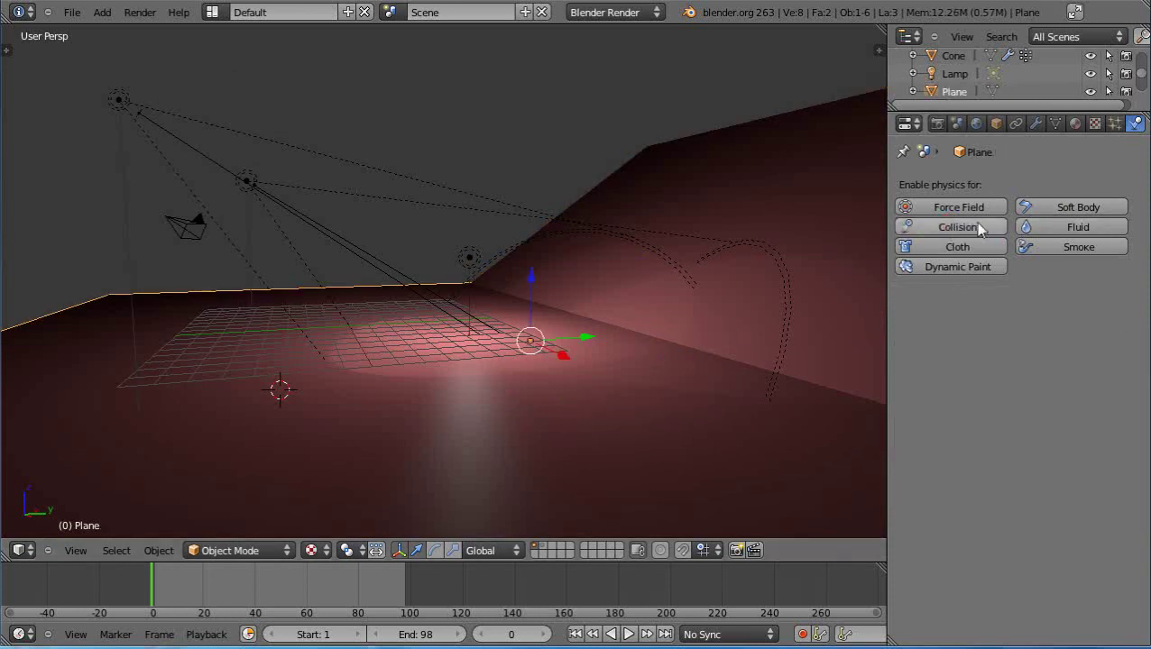
left_click(972, 221)
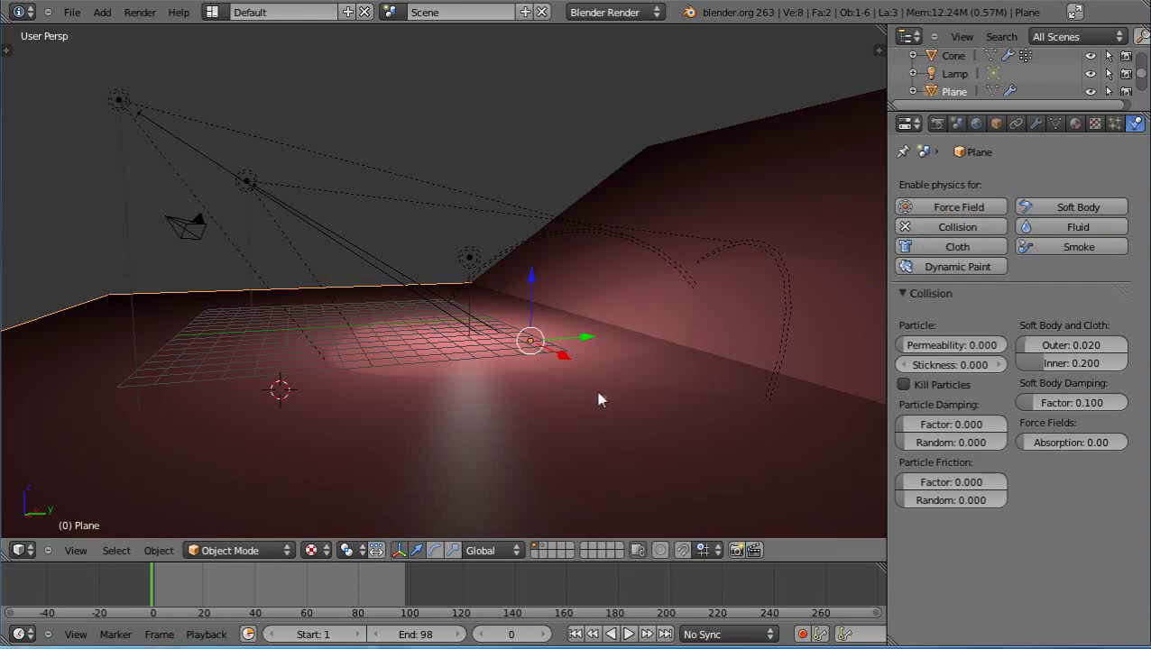
right_click(739, 311)
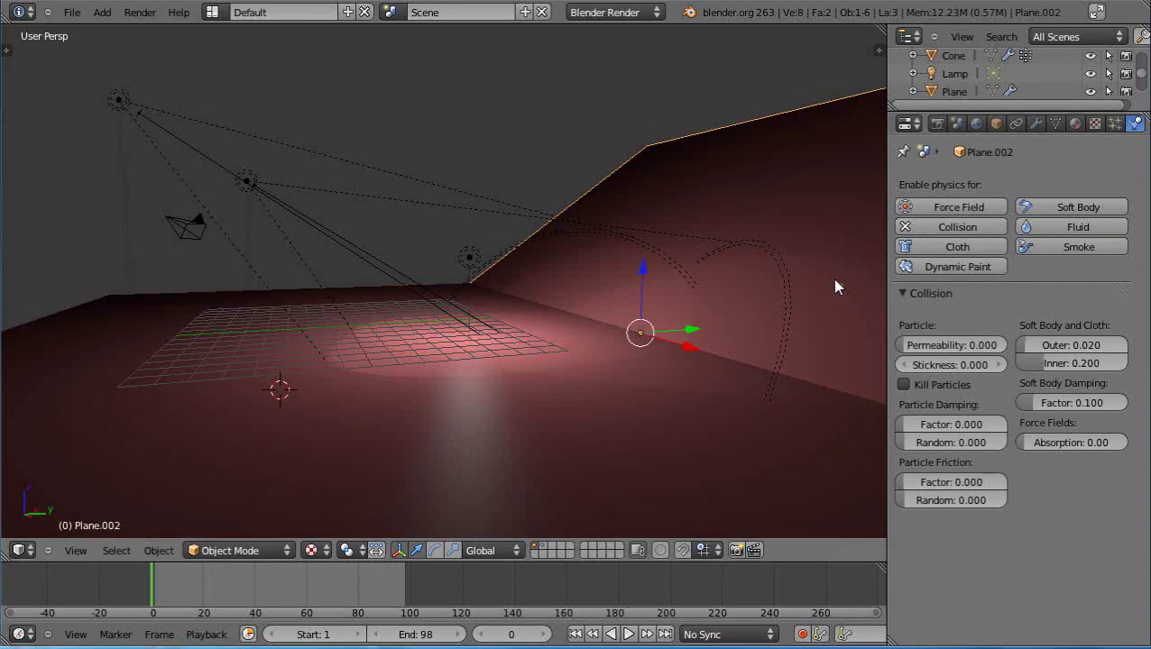
Add an icosphere floating above the floor at the end of the grid opposite the back wall.
scroll(494, 391, "up", 1)
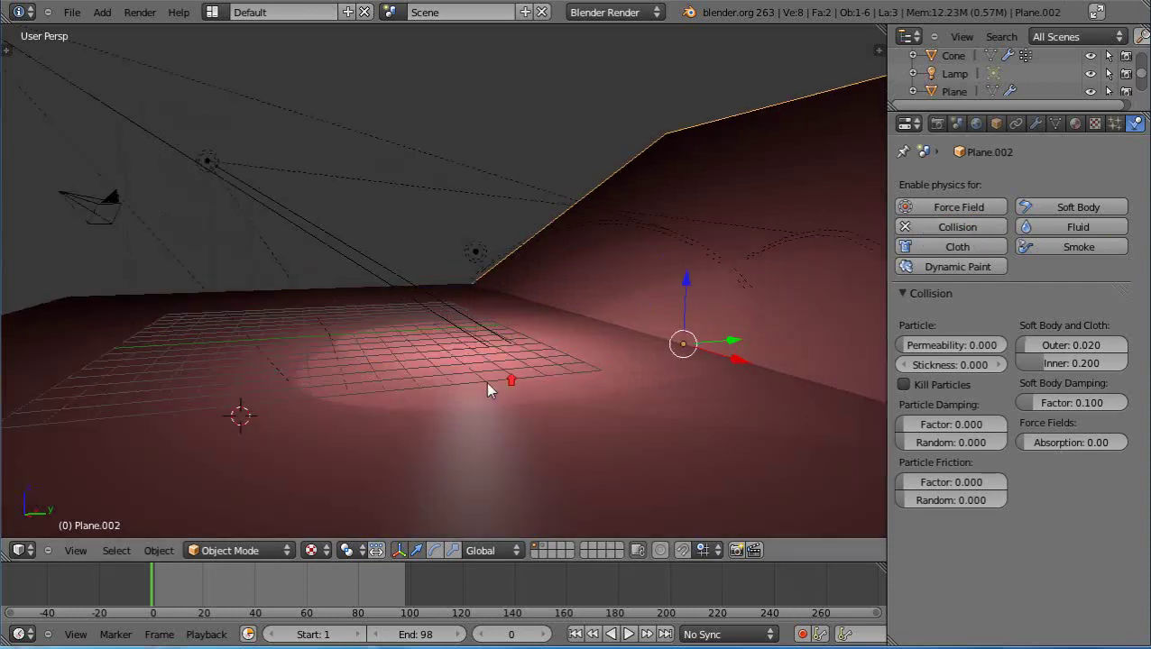
left_click(256, 319)
key("shift+a")
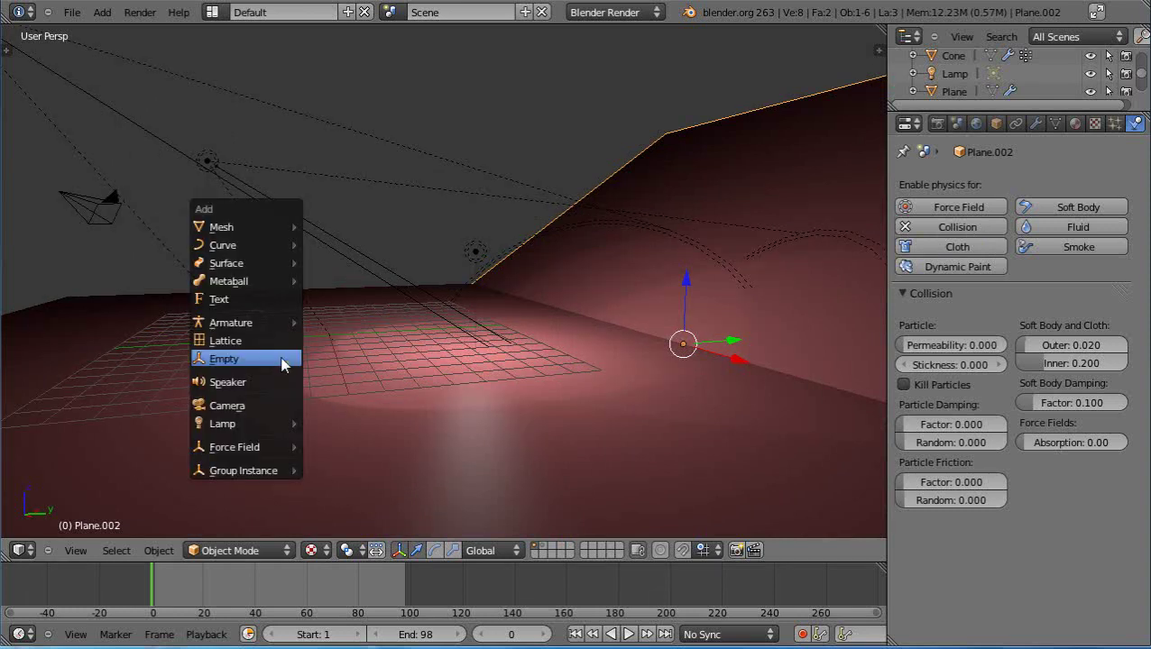
mouse_move(286, 227)
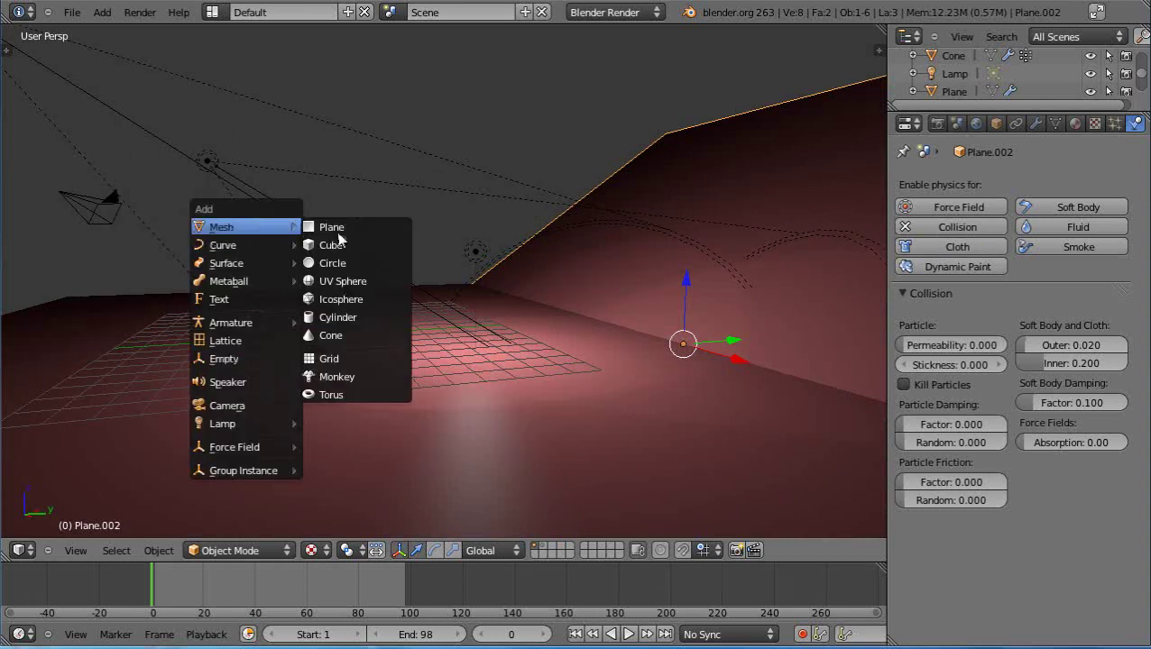
left_click(357, 297)
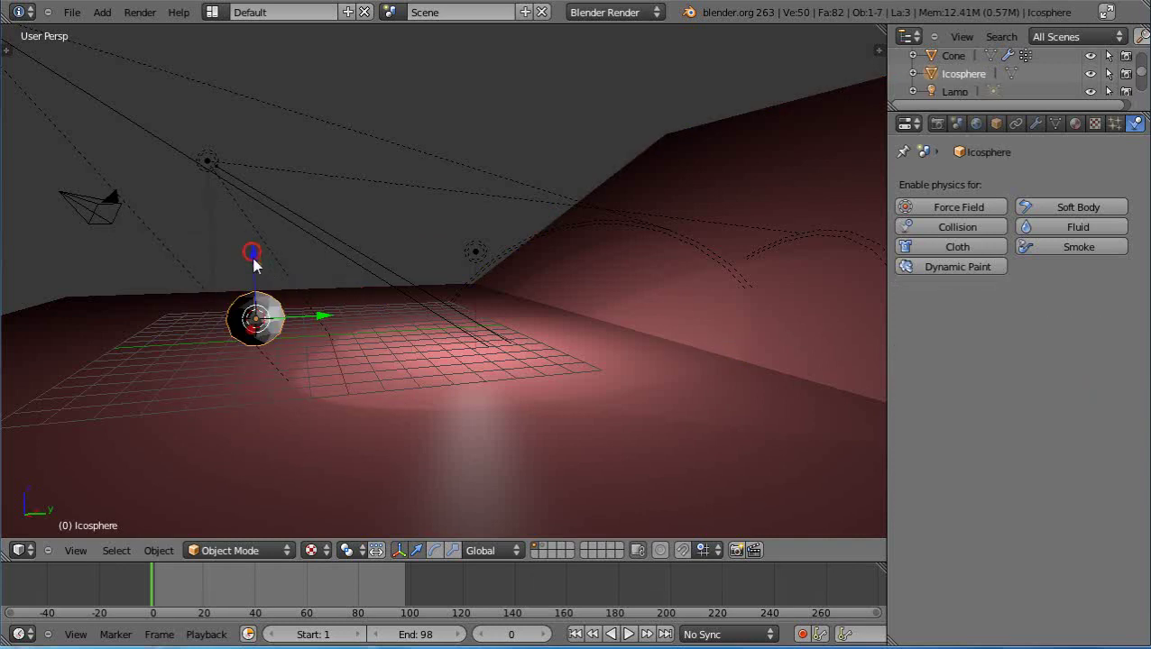
mouse_move(253, 252)
left_mouse_down()
mouse_move(263, 281)
mouse_move(268, 251)
left_mouse_up()
Give the icosphere a new material with a teal diffuse colour of about R 0.100, G 0.800, B 0.708.
left_click(1078, 125)
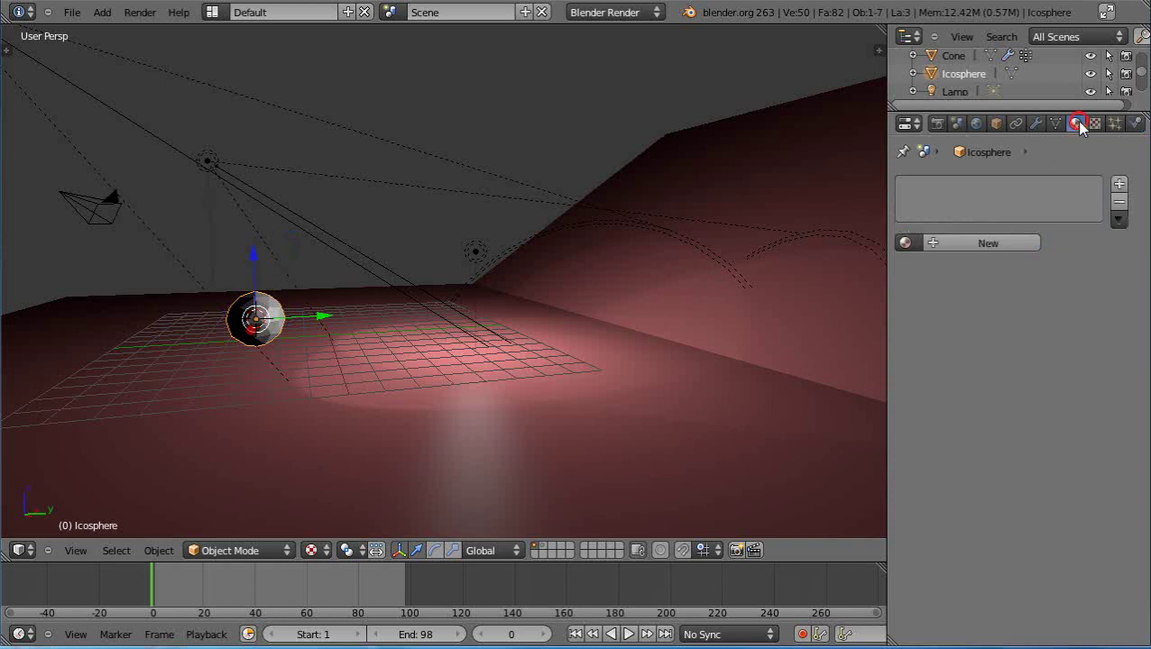
left_click(999, 240)
left_click(938, 462)
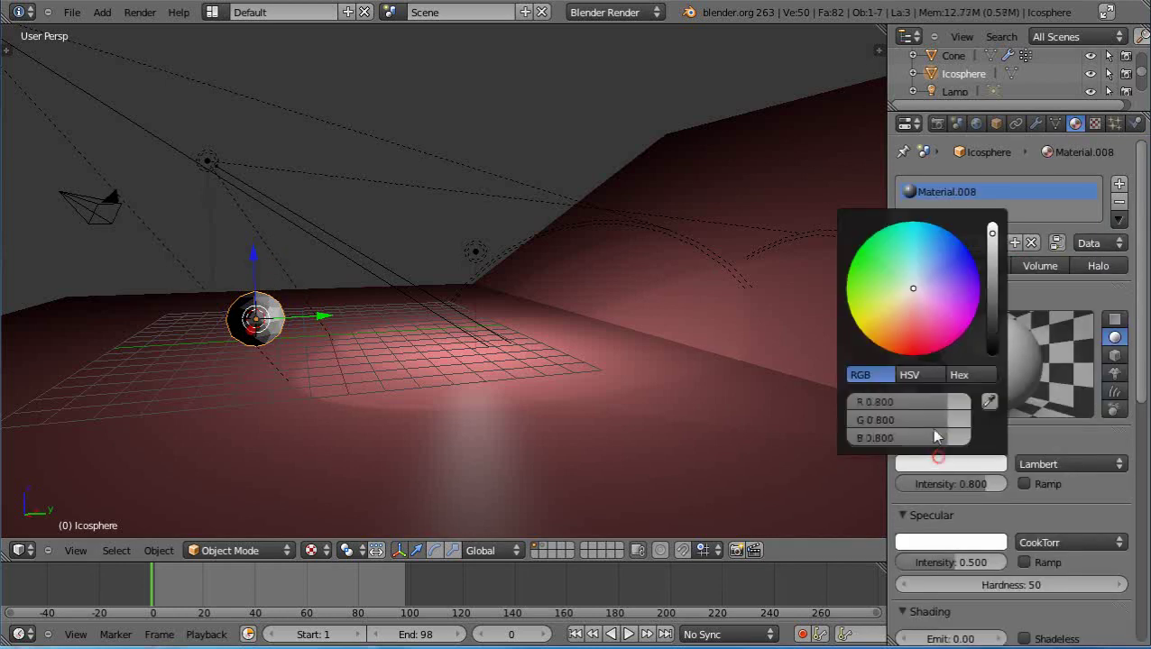
left_click_drag(937, 238, 903, 229)
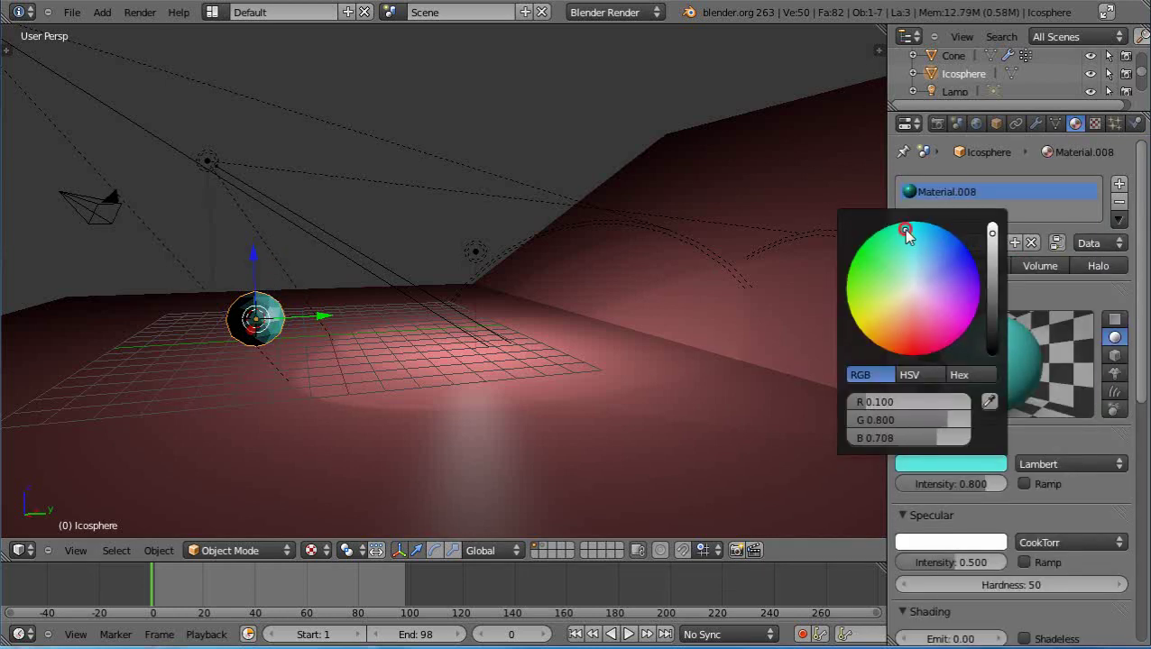
Add a plane in front of the back wall and rotate it about 90 degrees around the X axis to stand upright.
scroll(528, 420, "up", 2)
left_click(613, 312)
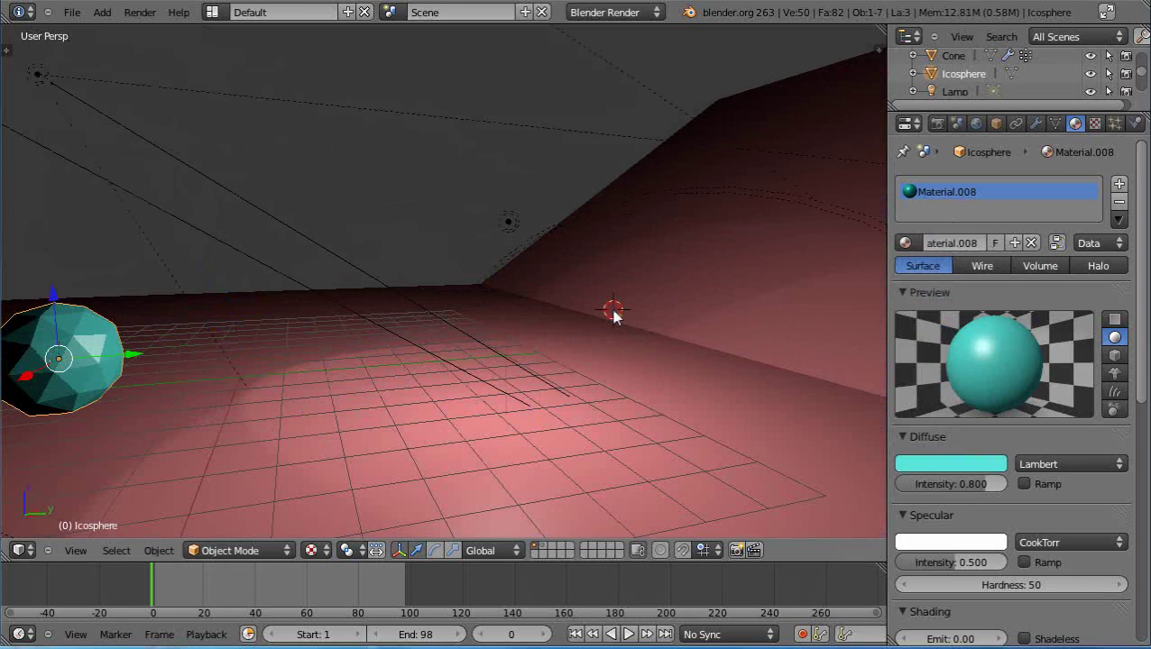
key("shift+a")
mouse_move(623, 311)
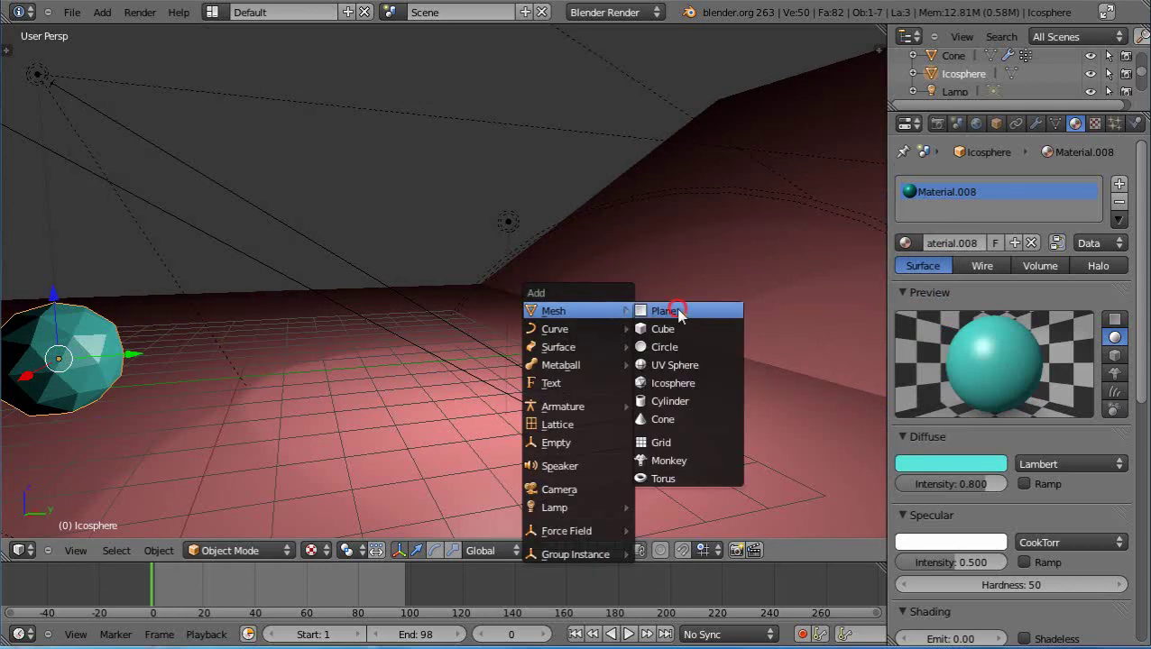
left_click(677, 311)
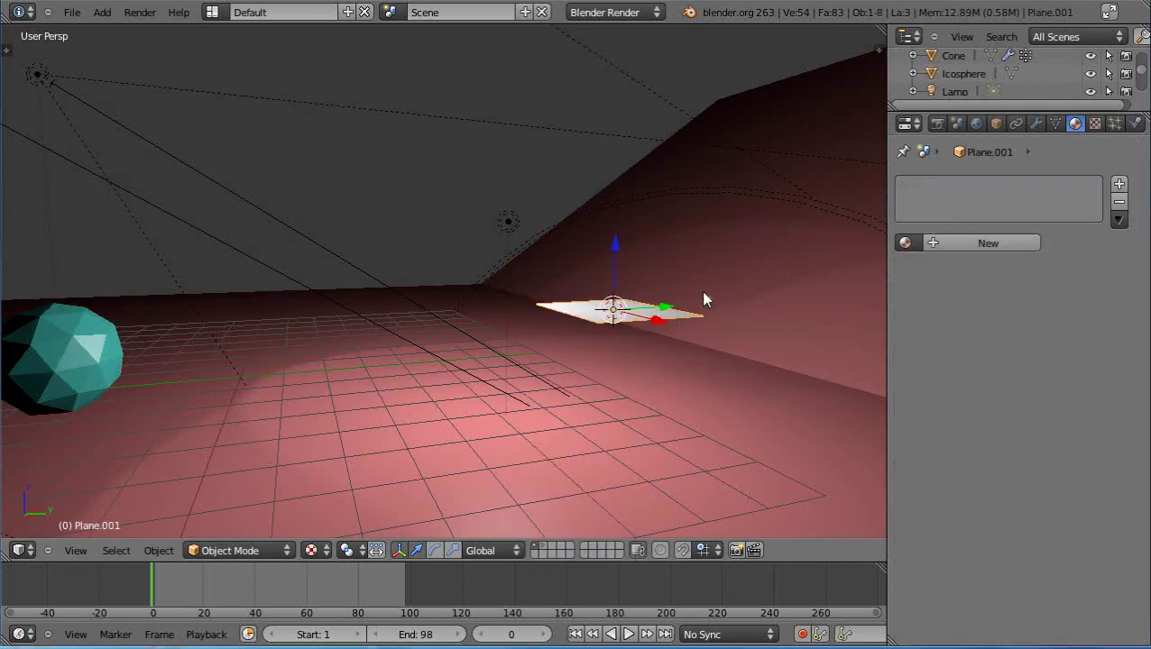
key("r")
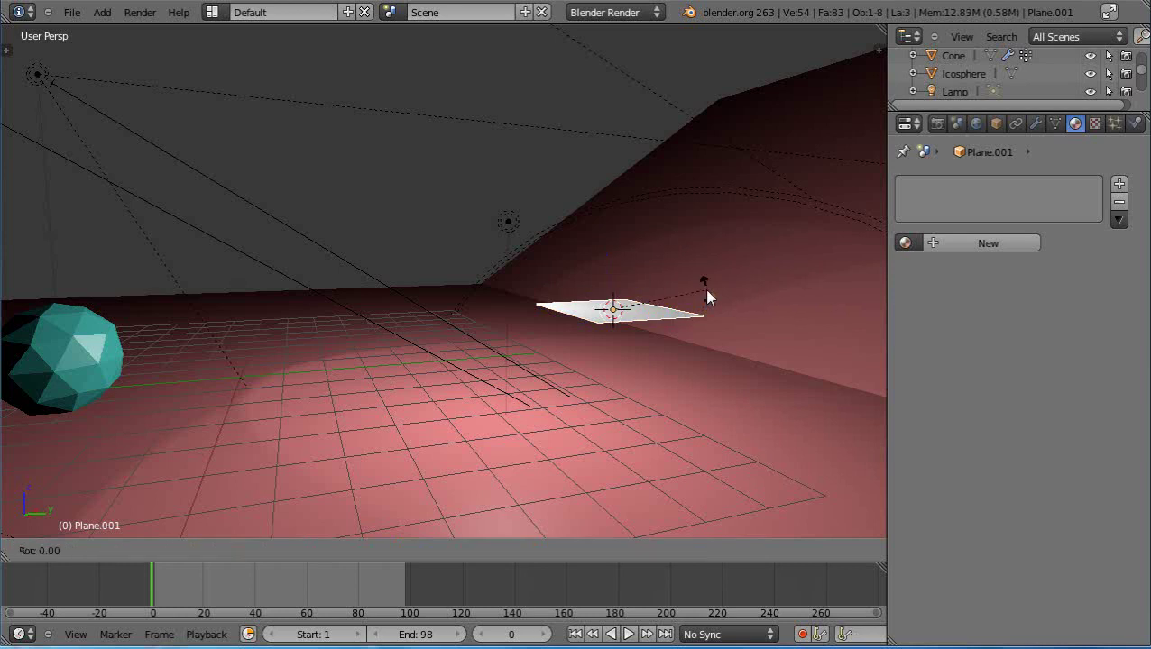
key("x")
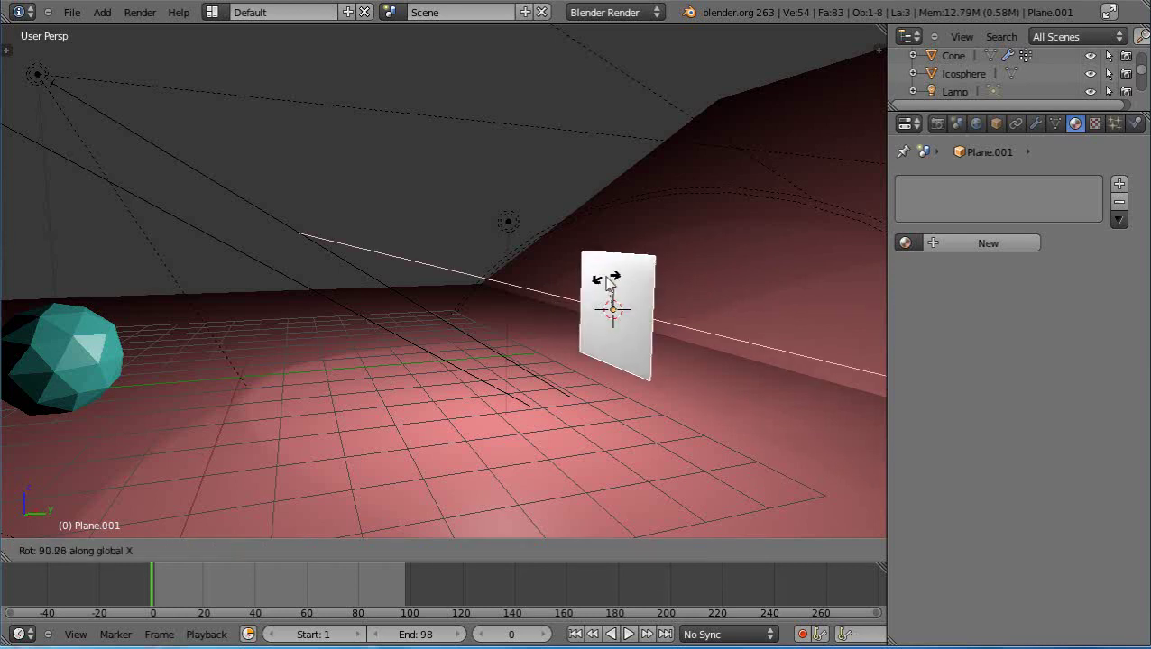
left_click(606, 282)
Give the upright plane a new material with a pink diffuse colour of R 0.700, G 0.127, B 0.633.
left_click(984, 243)
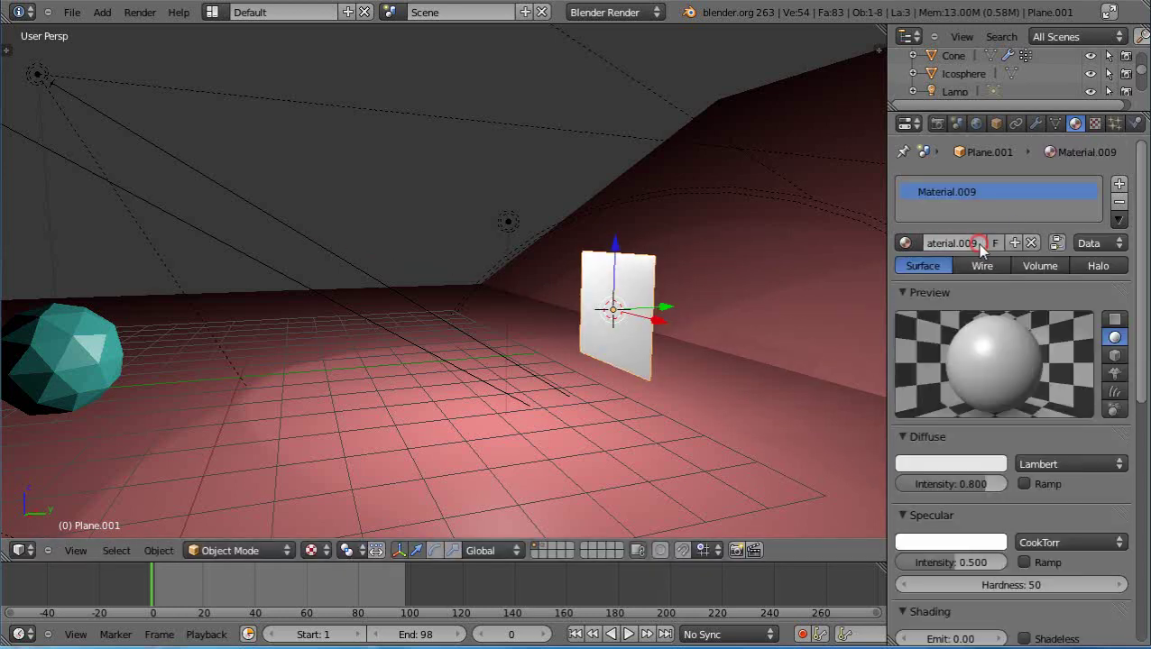
left_click(962, 463)
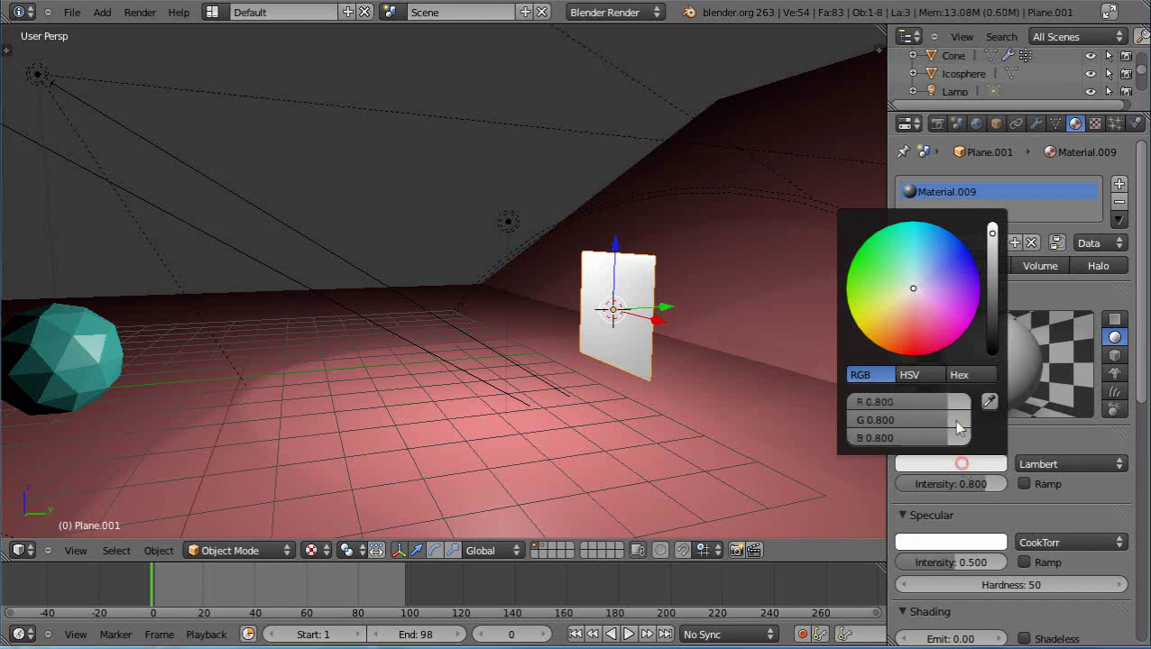
left_click(957, 322)
scroll(934, 327, "down", 2)
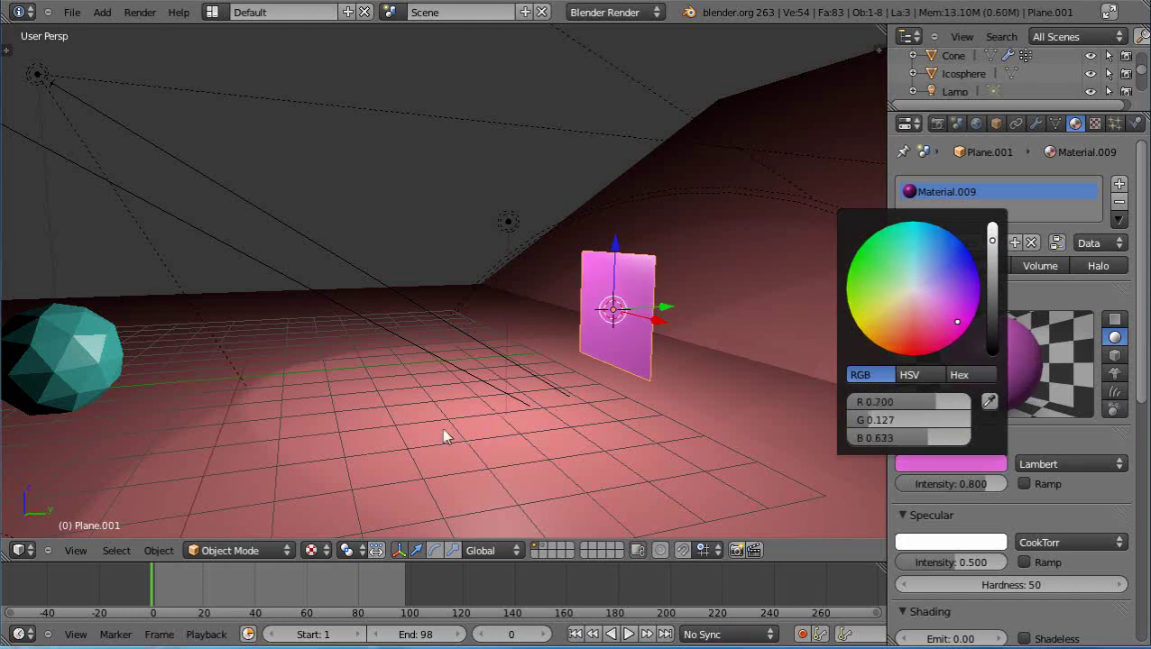
scroll(441, 426, "down", 3)
scroll(442, 424, "up", 3)
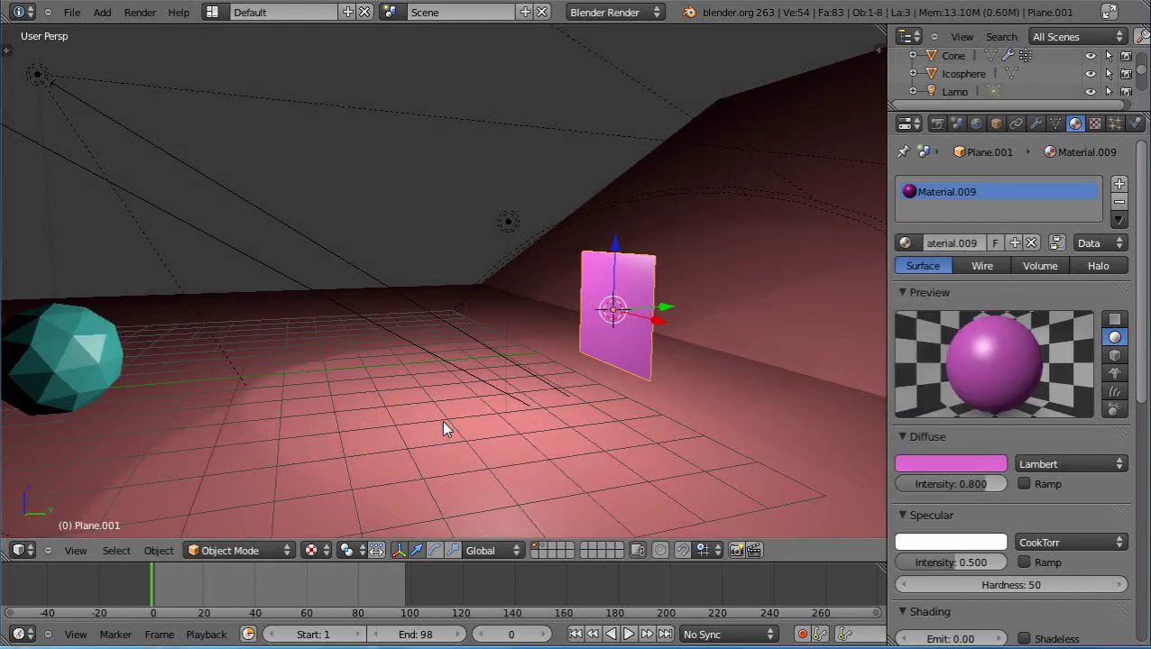
Enable Soft Body physics on the teal icosphere.
scroll(322, 389, "down", 3)
right_click(219, 330)
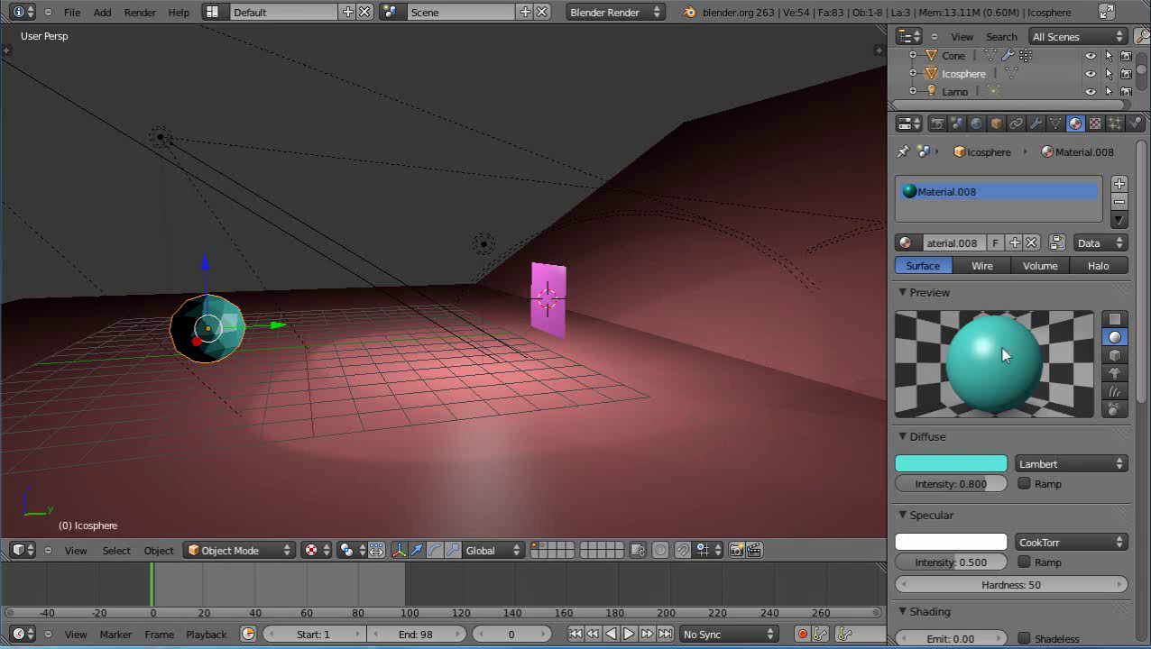
left_click(1136, 124)
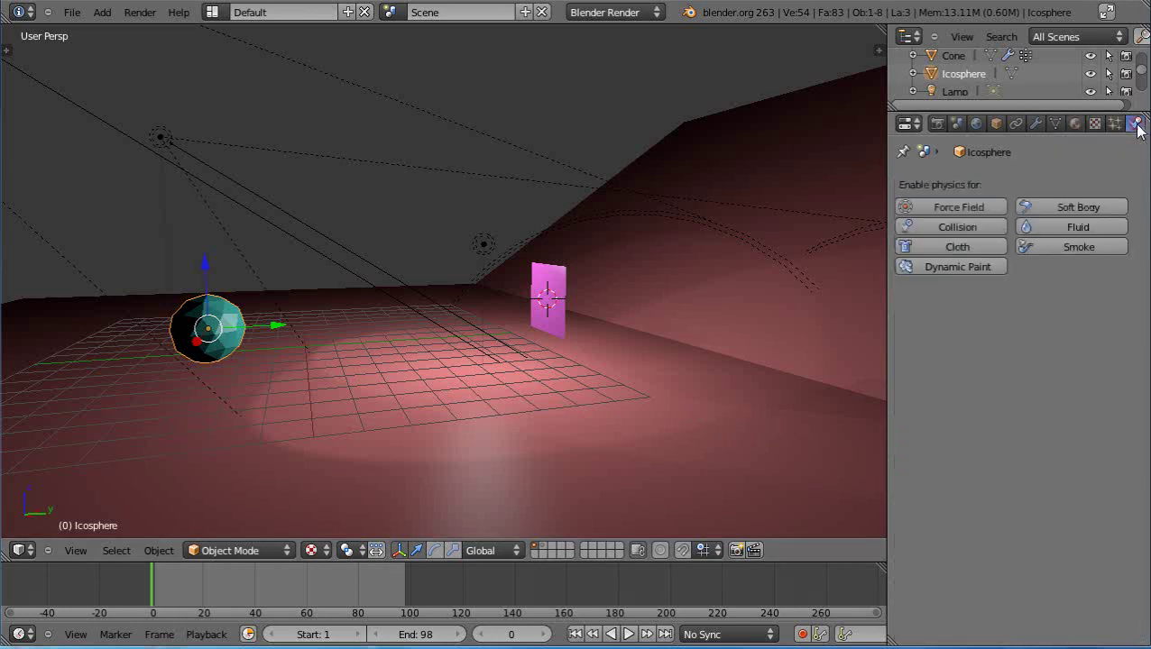
left_click(1091, 207)
Play the animation to check how the soft body icosphere behaves, and stop it.
scroll(554, 404, "down", 2)
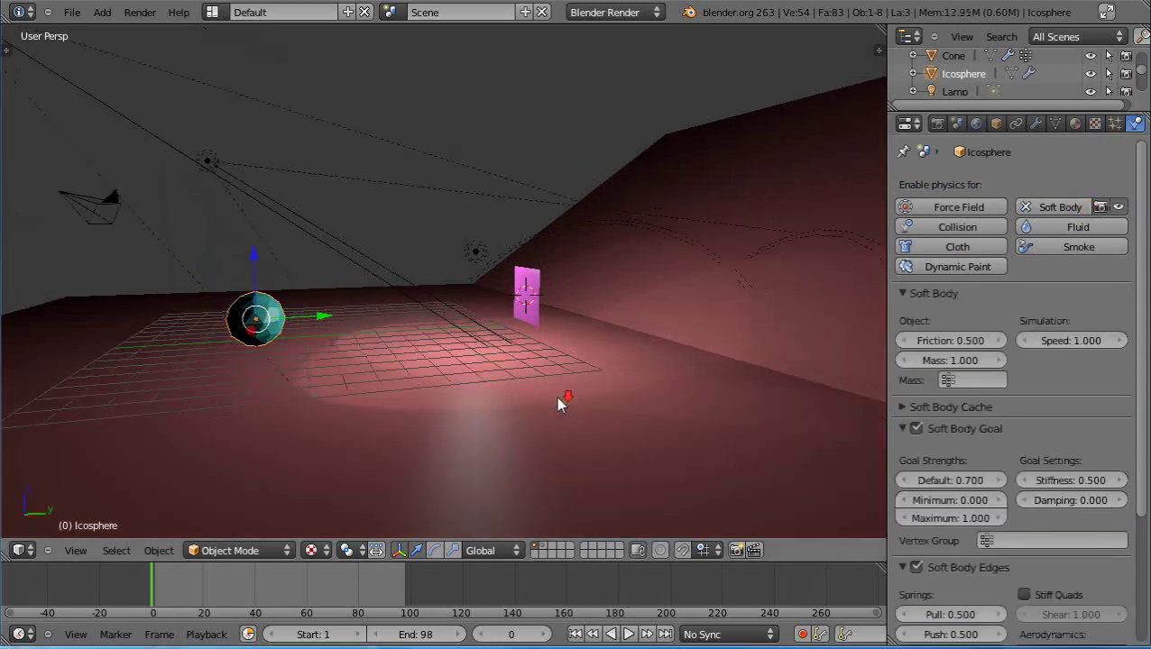
scroll(557, 403, "up", 2)
key("alt+a")
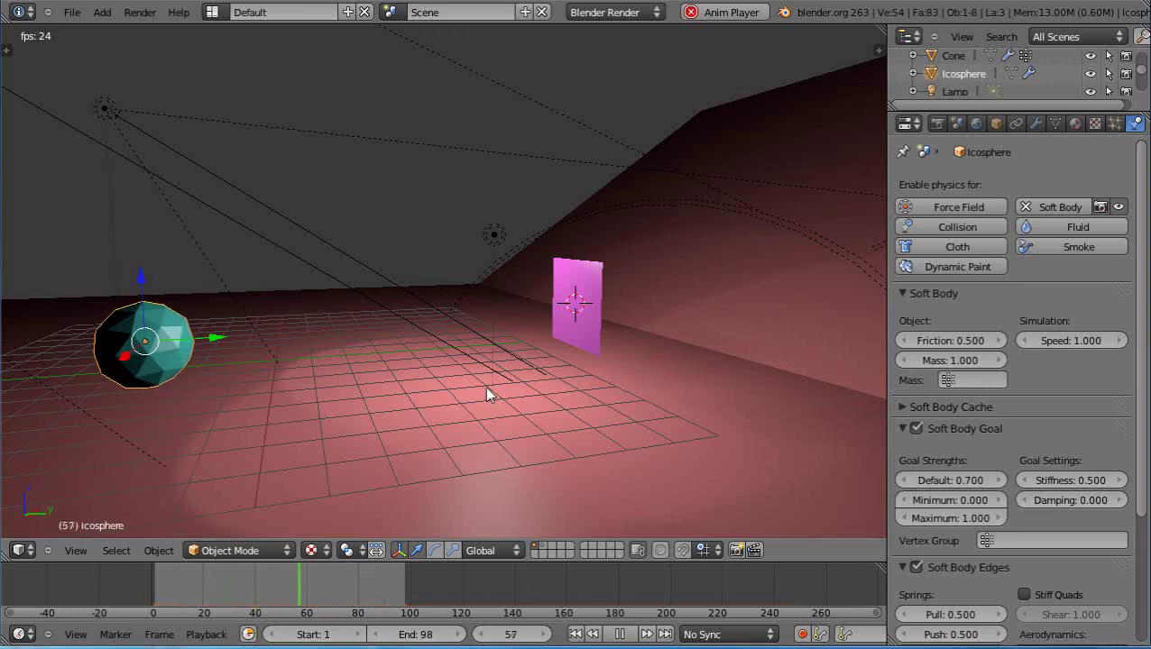
key("Escape")
Add an empty behind the icosphere, on the side facing away from the pink plane.
scroll(496, 422, "down", 2)
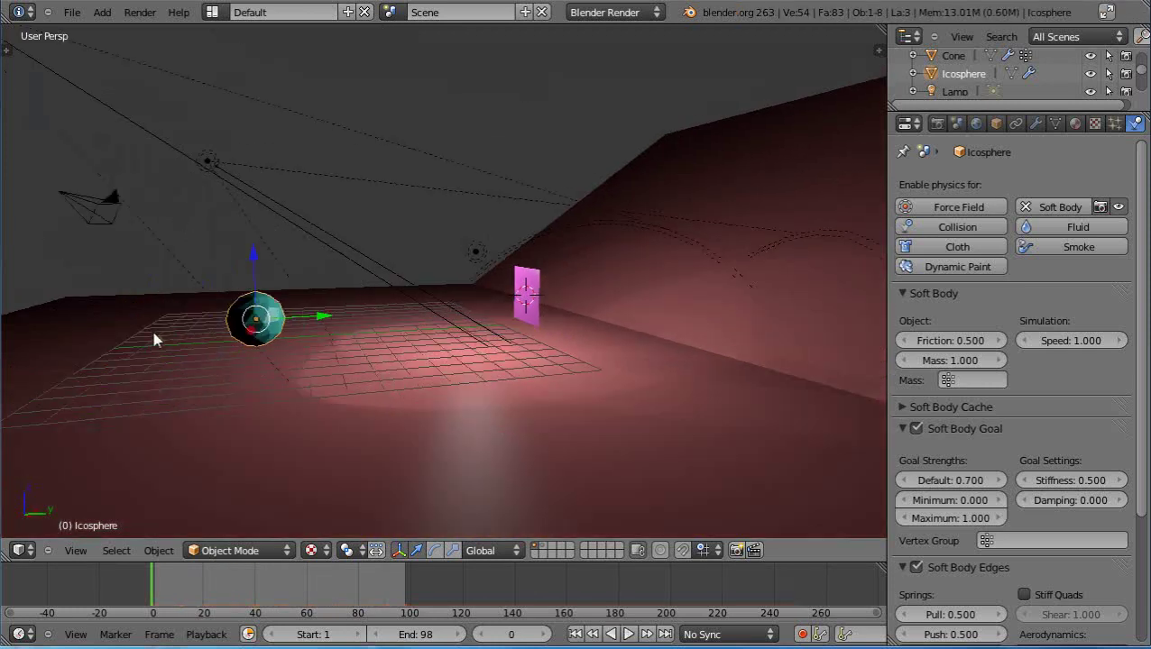
left_click(56, 304)
key("shift+a")
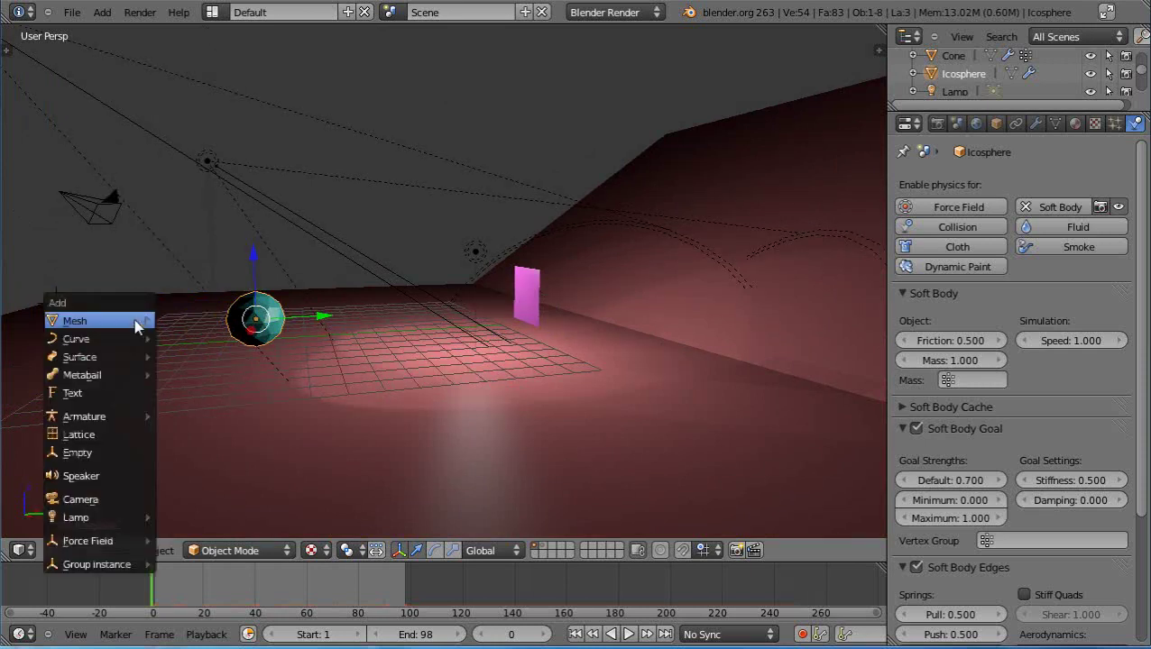
left_click(93, 458)
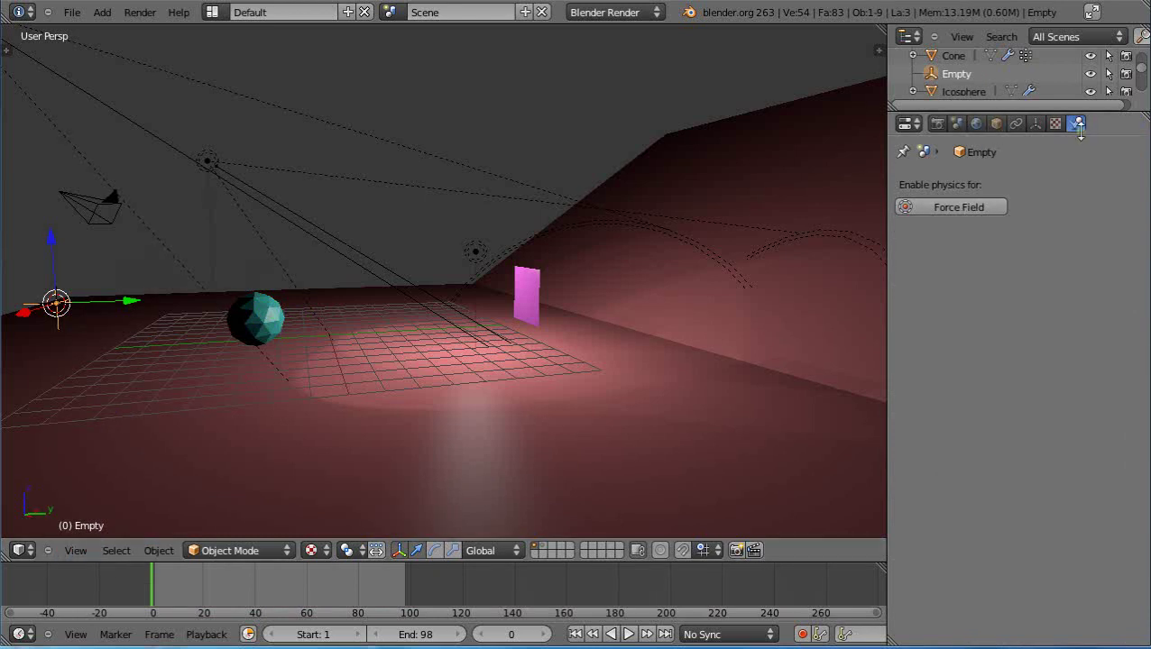
Give the empty a Wind force field with a strength of 2.856.
left_click(976, 207)
left_click(1018, 261)
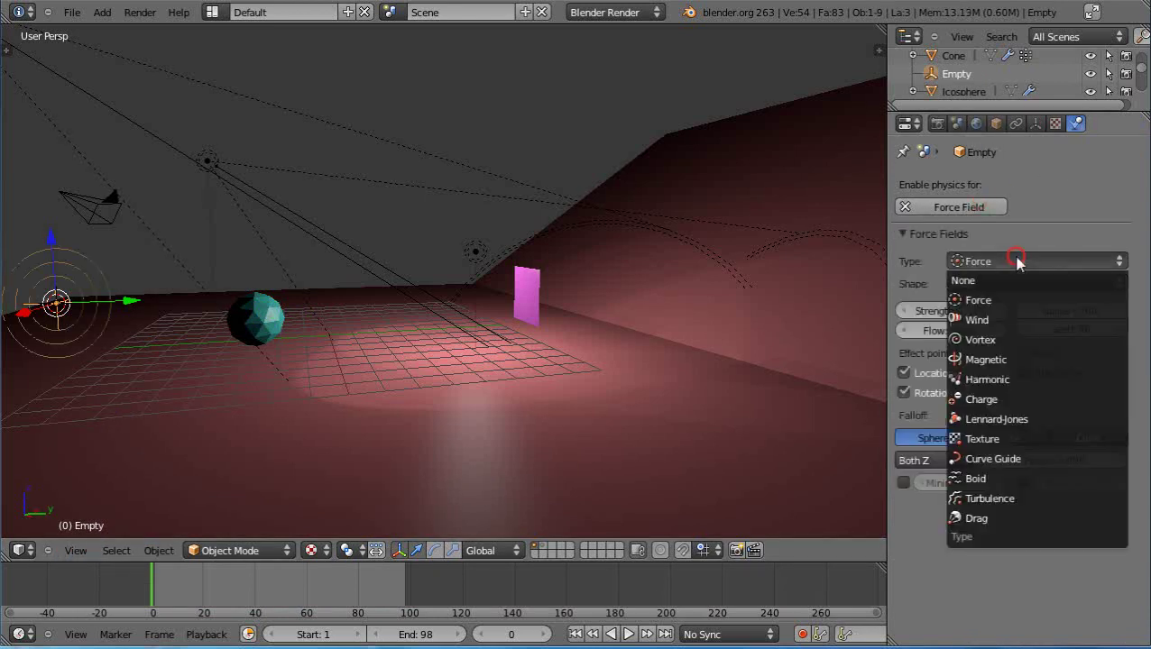
left_click(978, 319)
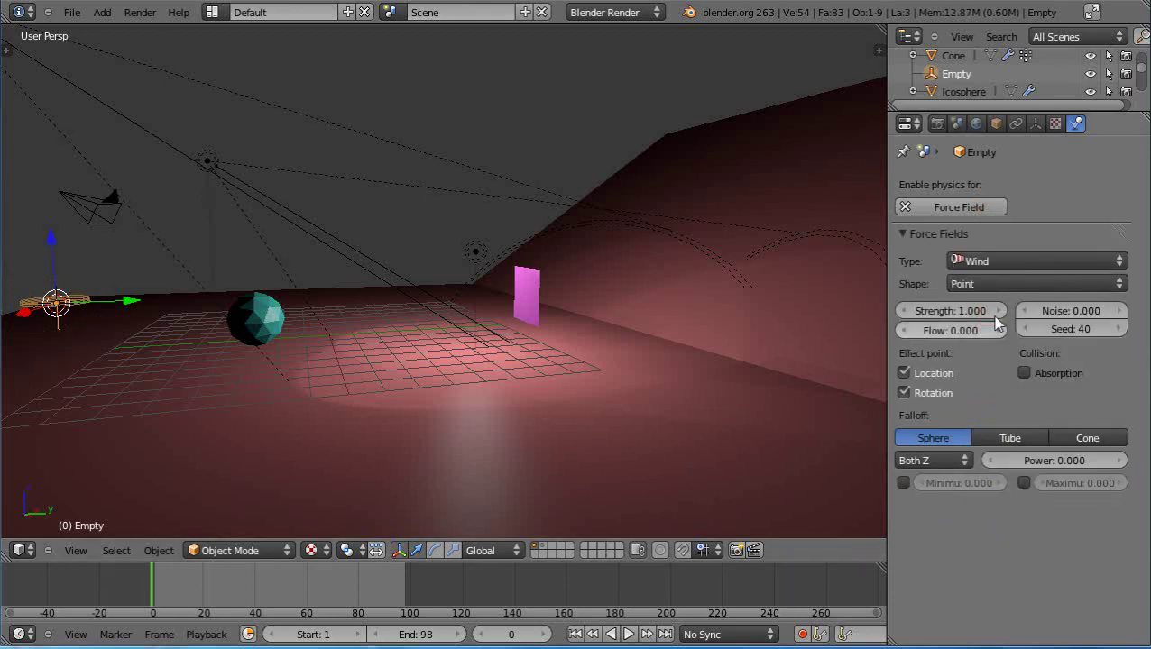
mouse_move(959, 313)
left_mouse_down()
mouse_move(975, 311)
mouse_move(959, 309)
mouse_move(967, 314)
left_mouse_up()
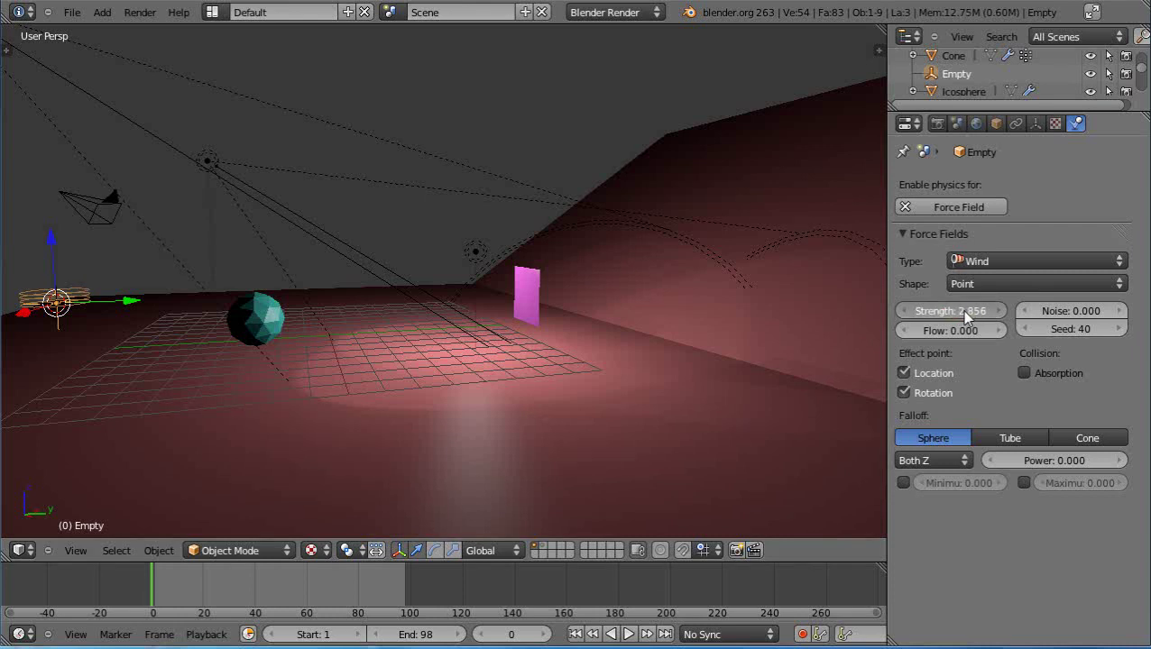
Rotate the empty about -85 degrees around the global X axis so its wind faces the icosphere.
key("r")
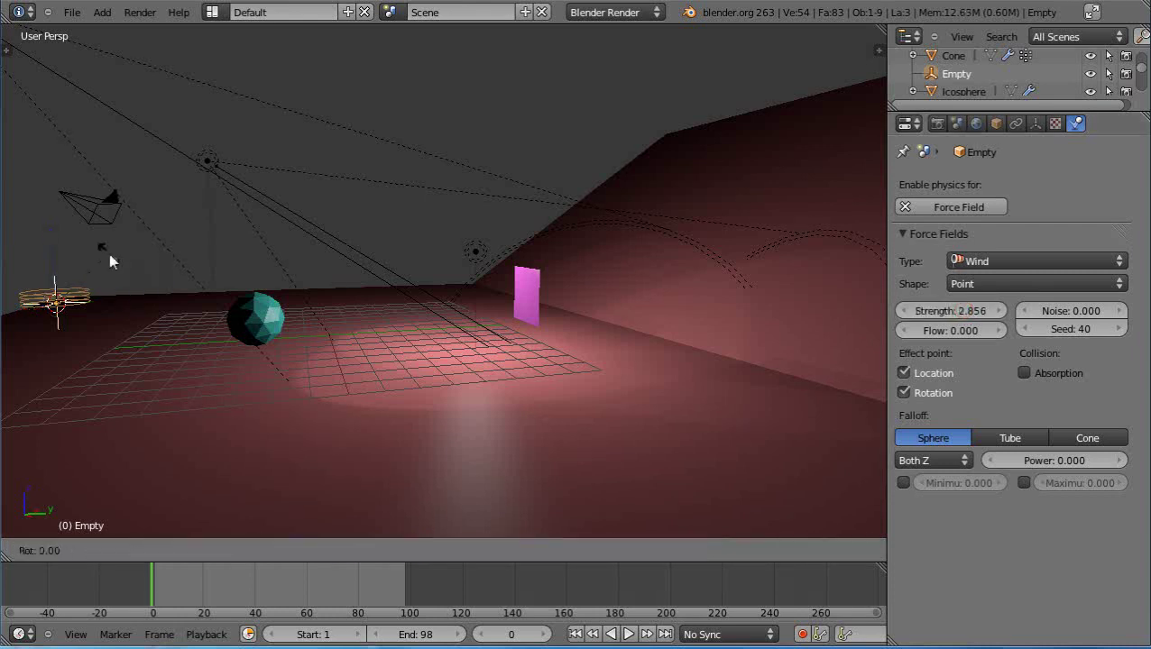
key("x")
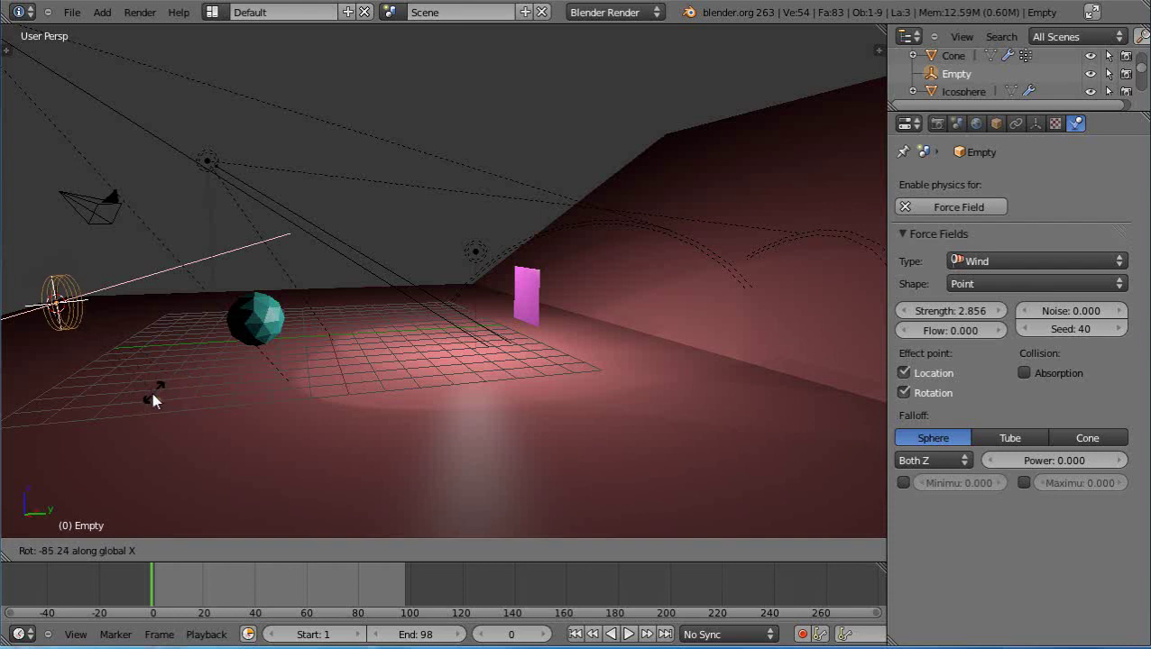
left_click(149, 397)
Shift the icosphere along positive X in line with the pink plane, and move the empty along X directly behind it.
middle_click_drag(149, 398, 364, 393)
scroll(364, 393, "down", 3)
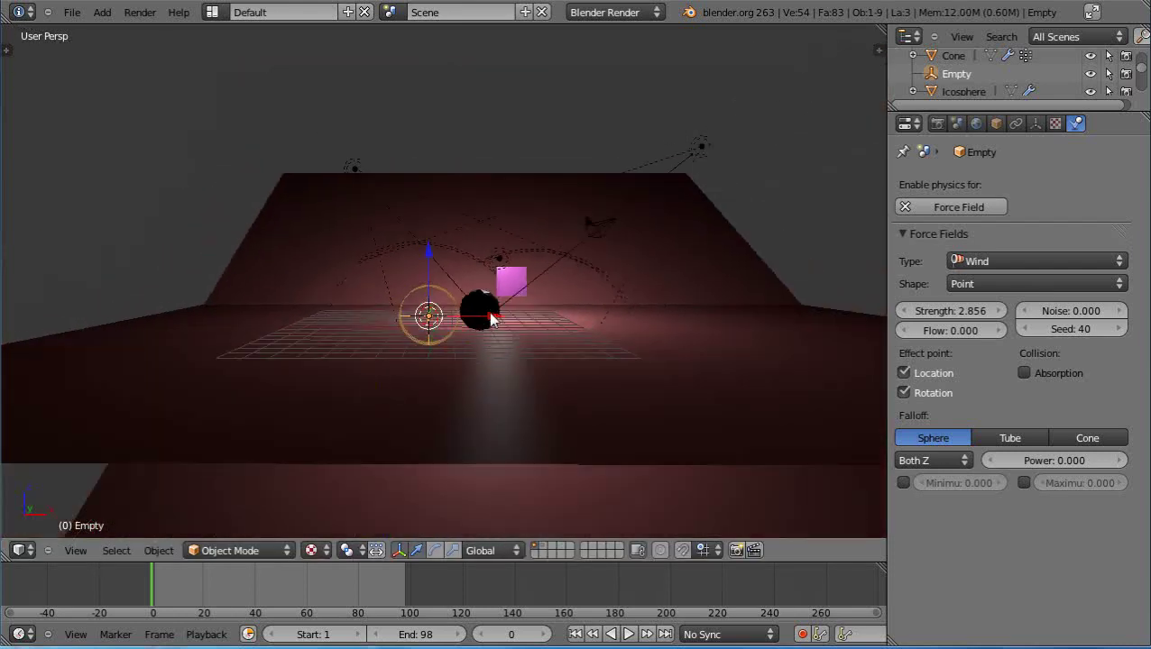
key("KP_7")
scroll(500, 329, "down", 2)
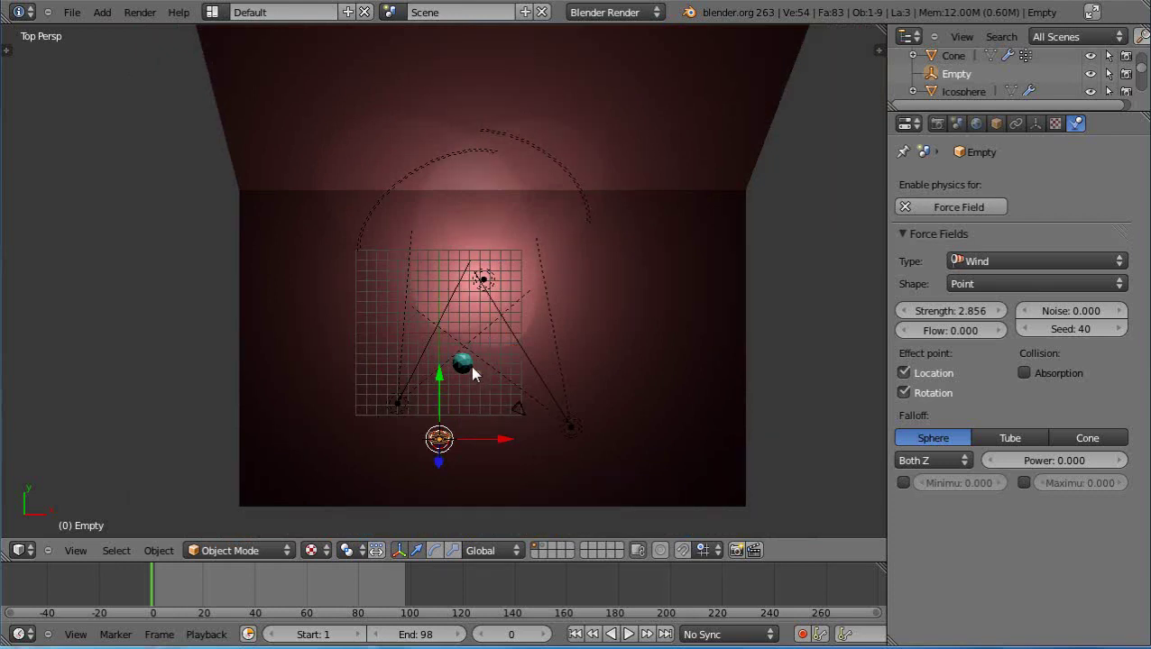
mouse_move(472, 374)
middle_mouse_down()
mouse_move(469, 344)
mouse_move(457, 372)
middle_mouse_up()
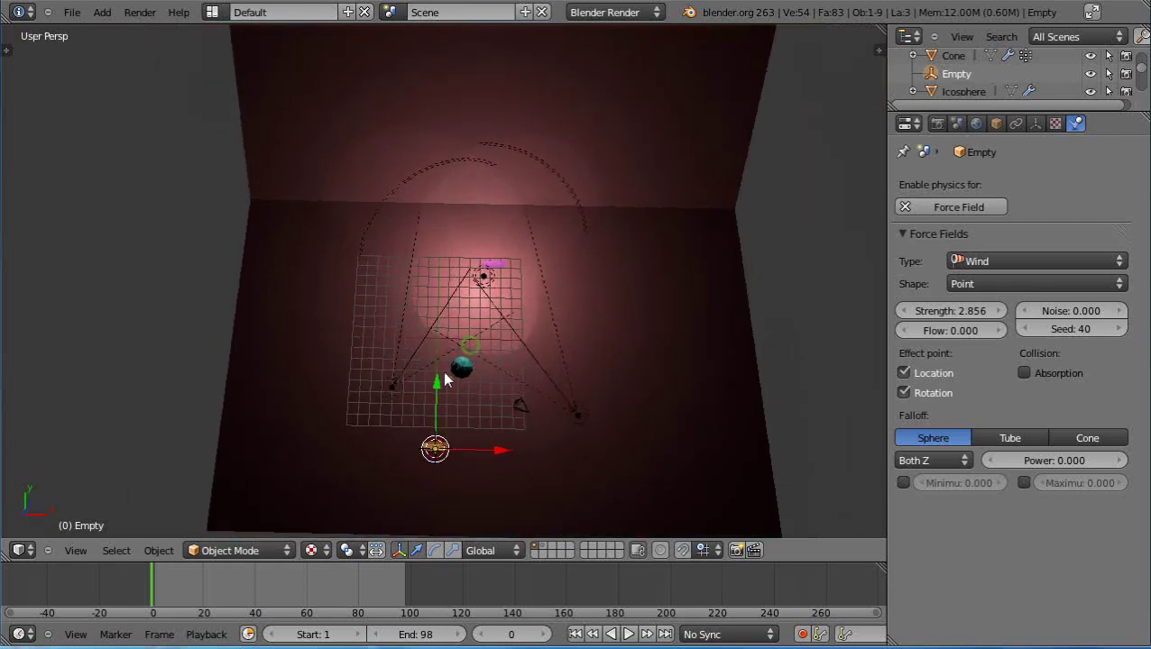
right_click(460, 367)
left_click_drag(526, 371, 557, 373)
right_click(436, 451)
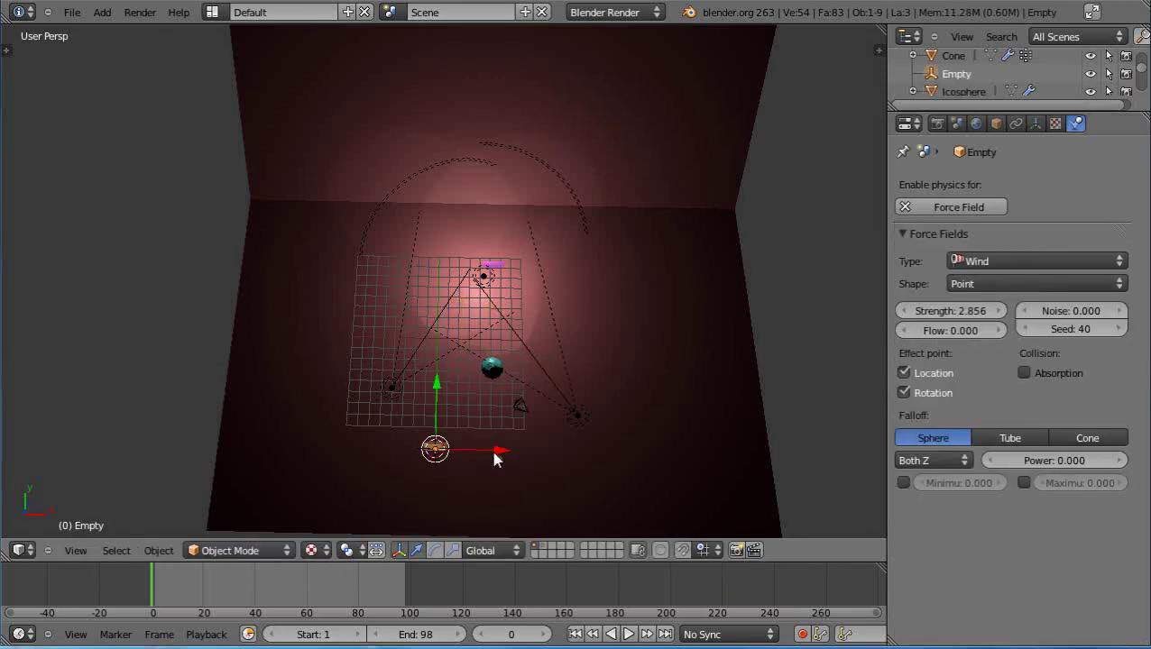
left_click_drag(496, 455, 552, 458)
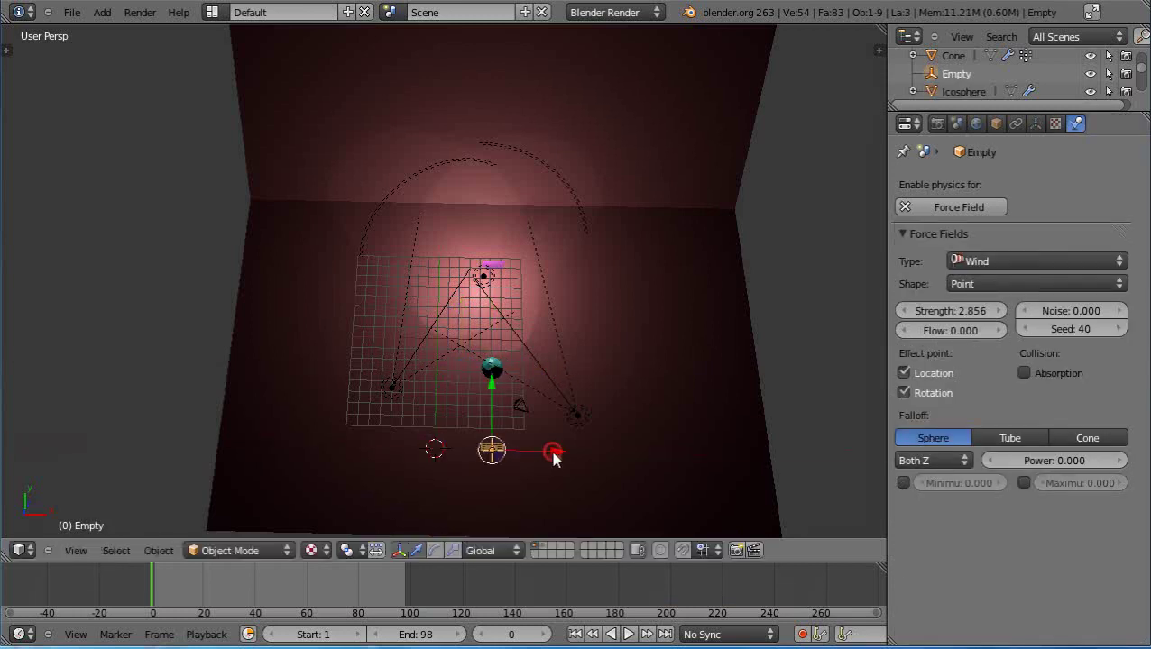
Play the animation to check how the wind pushes the icosphere, and stop it.
middle_click_drag(551, 472, 467, 394)
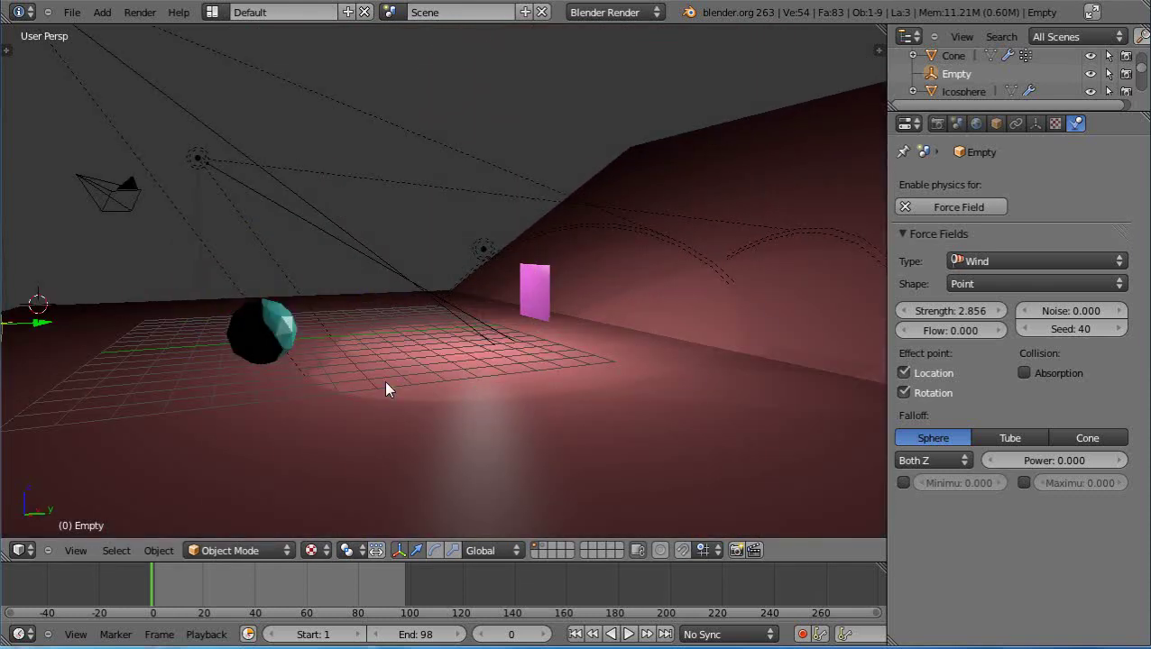
middle_click_drag(384, 389, 423, 478)
scroll(481, 467, "up", 3)
scroll(481, 478, "down", 2)
scroll(425, 478, "down", 2)
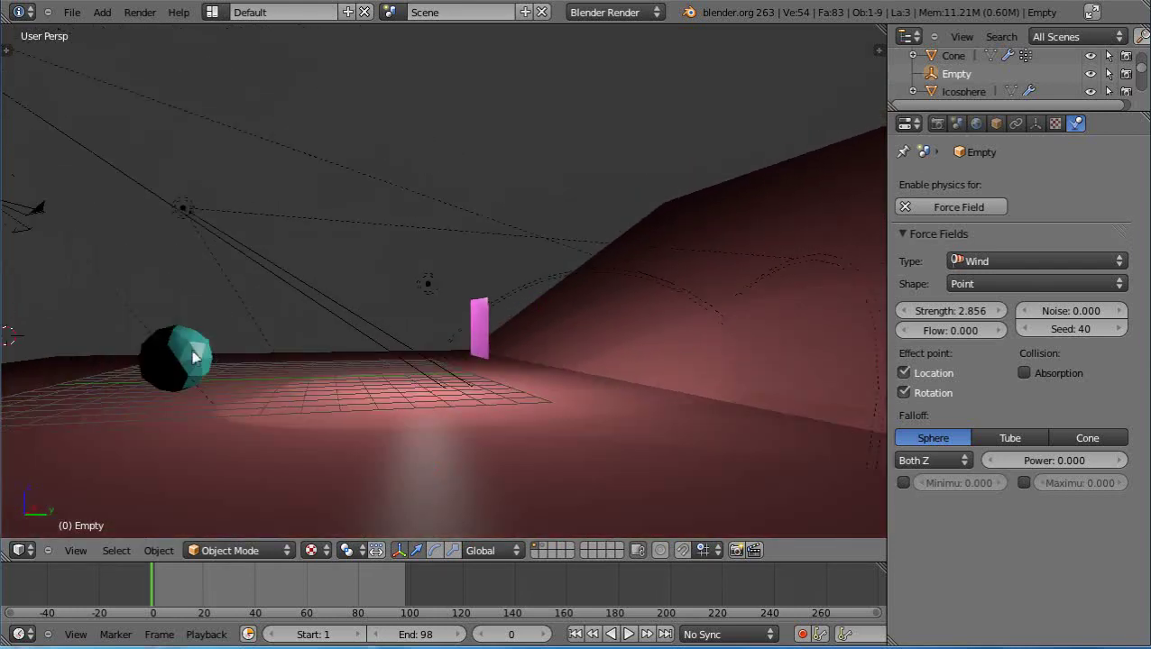
key("alt+a")
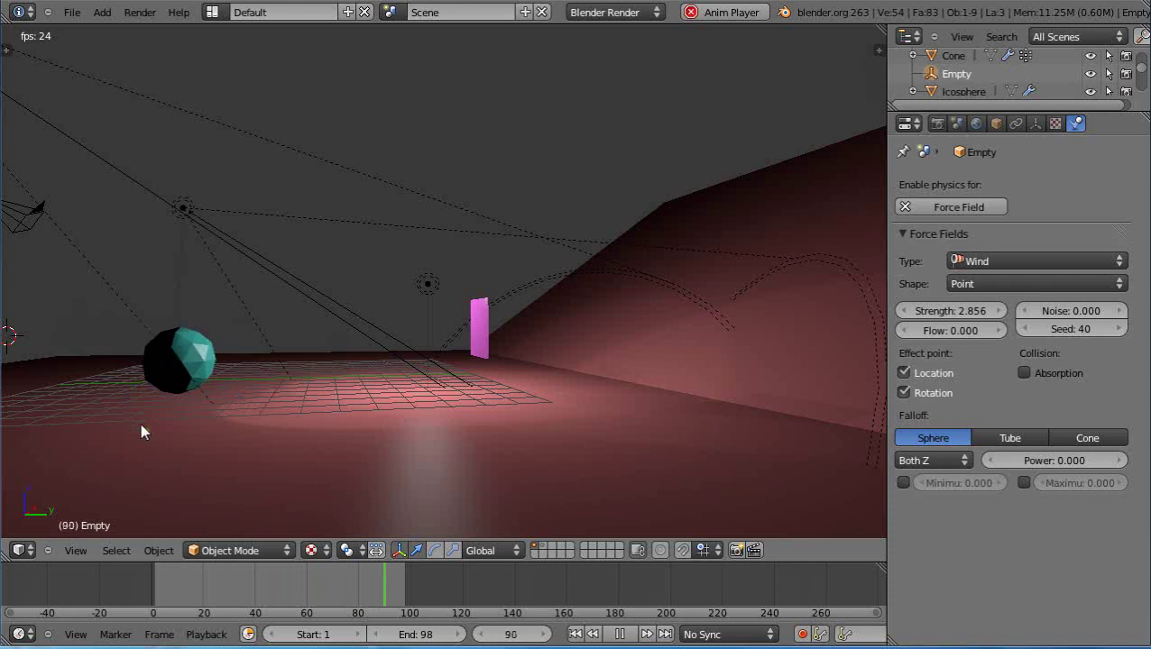
left_click(336, 469)
middle_click_drag(336, 471, 488, 474)
key("Escape")
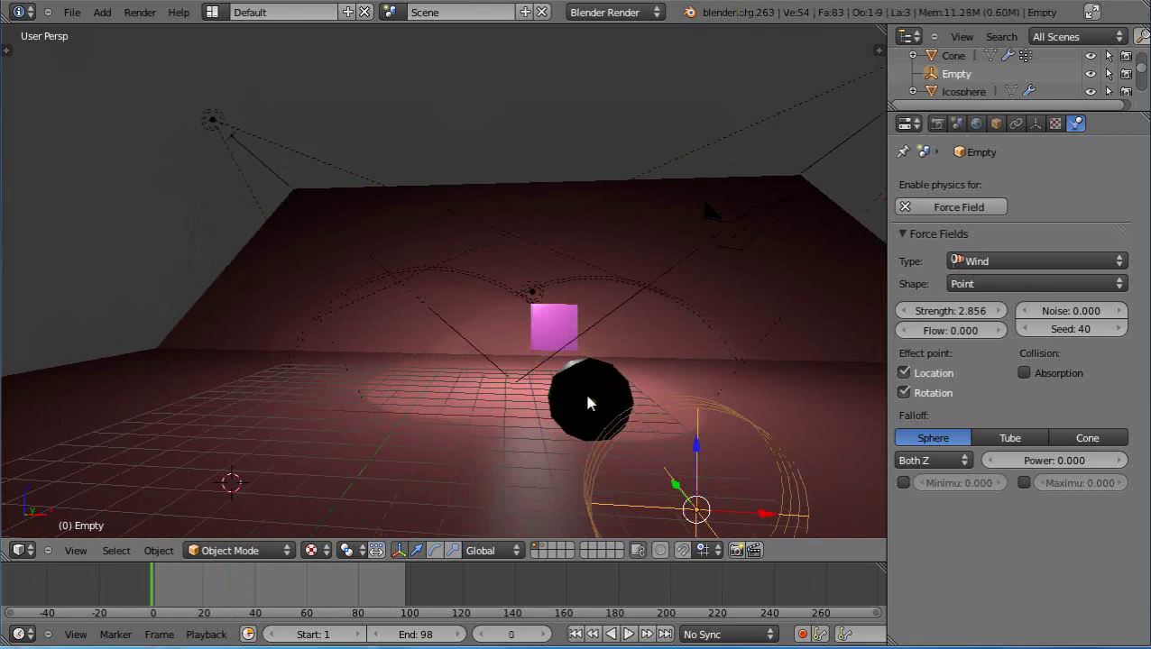
Move the icosphere about 2 units along negative X, and slide the pink plane along X to line up with it.
right_click(586, 403)
key("g")
key("x")
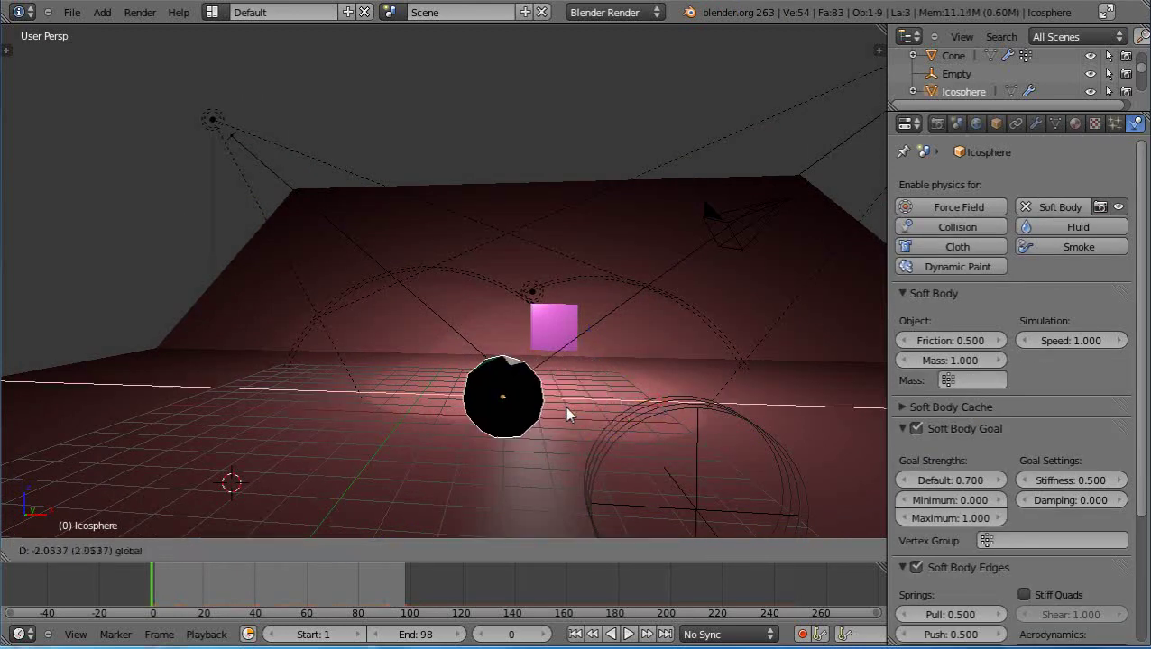
right_click(559, 407)
right_click(564, 332)
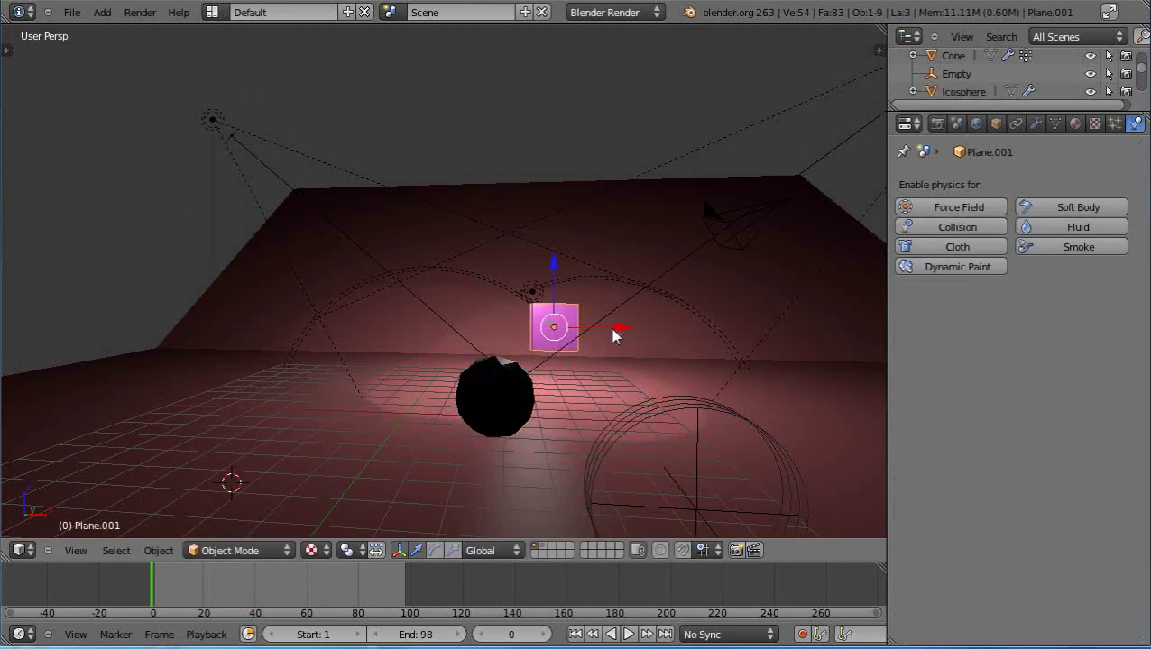
key("g")
key("x")
left_click(557, 336)
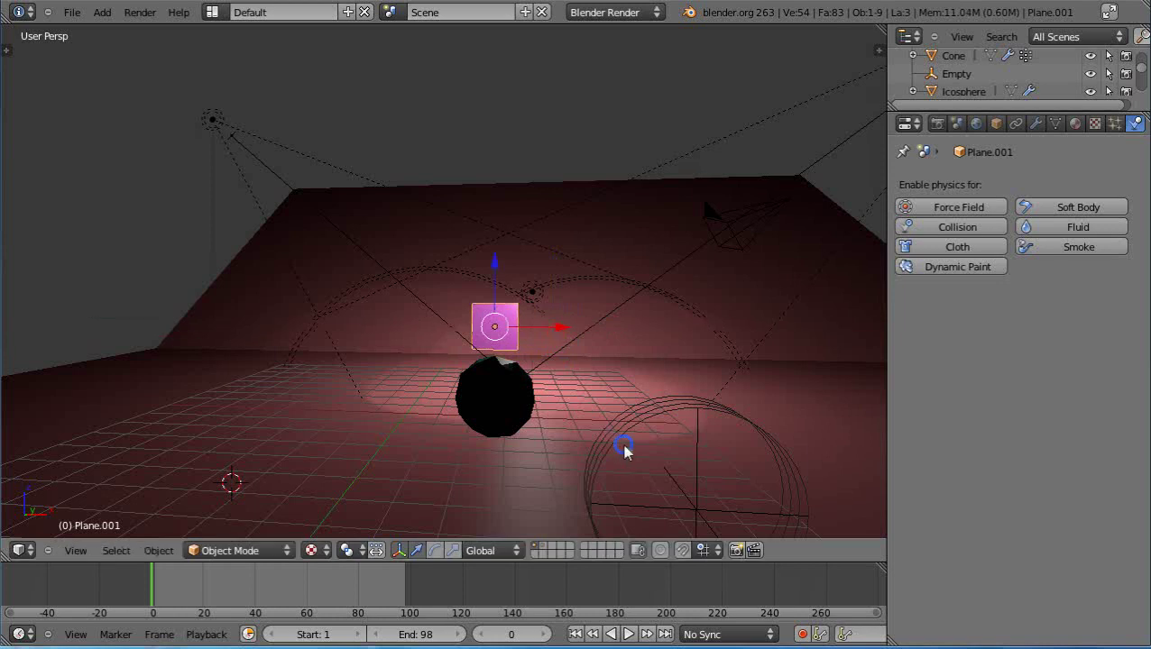
Switch the icosphere to Edit Mode and add a vertex group named "ico" to its mesh.
right_click(667, 485)
middle_click_drag(667, 485, 532, 490)
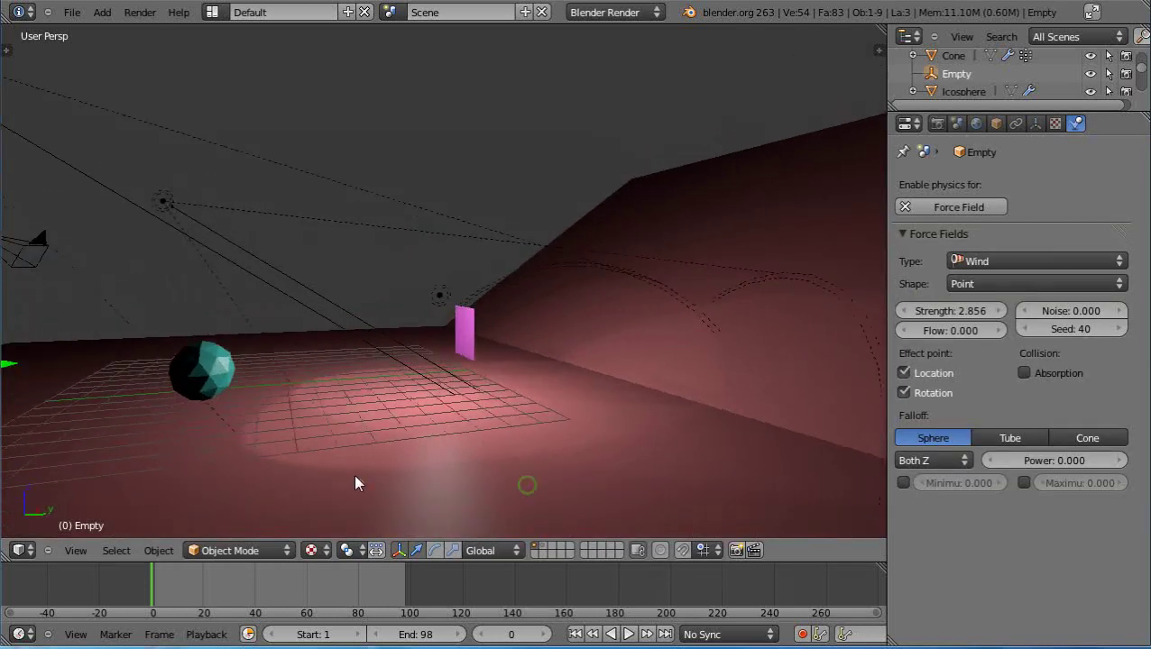
right_click(184, 378)
scroll(295, 464, "down", 2)
scroll(296, 464, "up", 1)
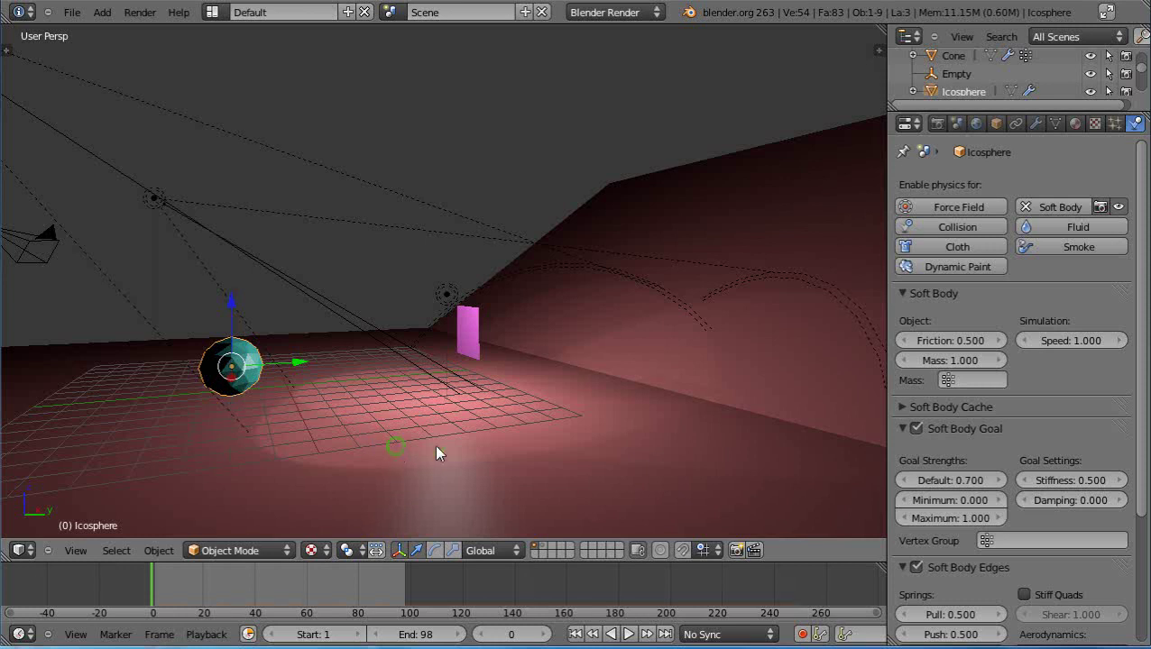
middle_click_drag(434, 443, 503, 469)
scroll(518, 439, "up", 2)
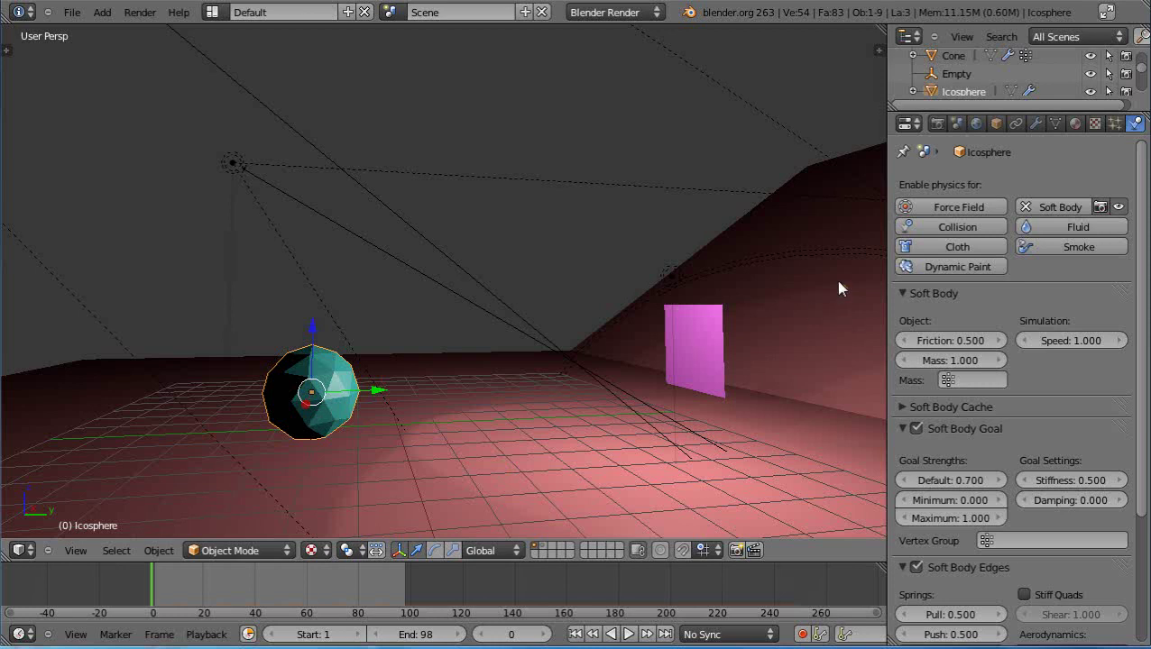
key("Tab")
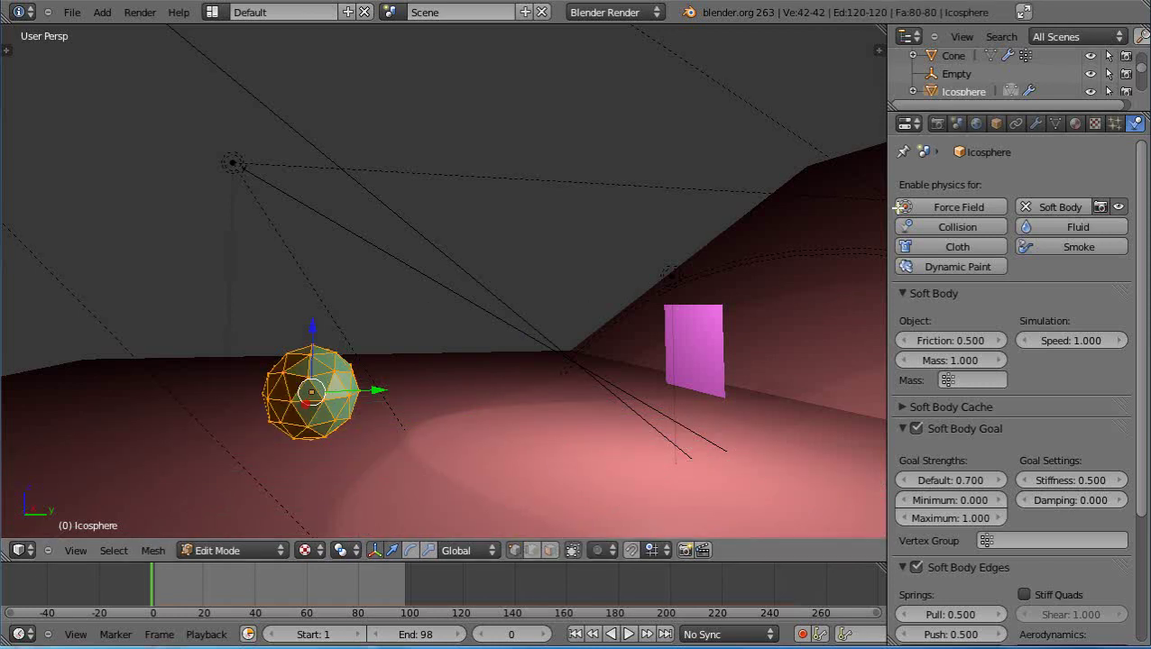
left_click(1054, 125)
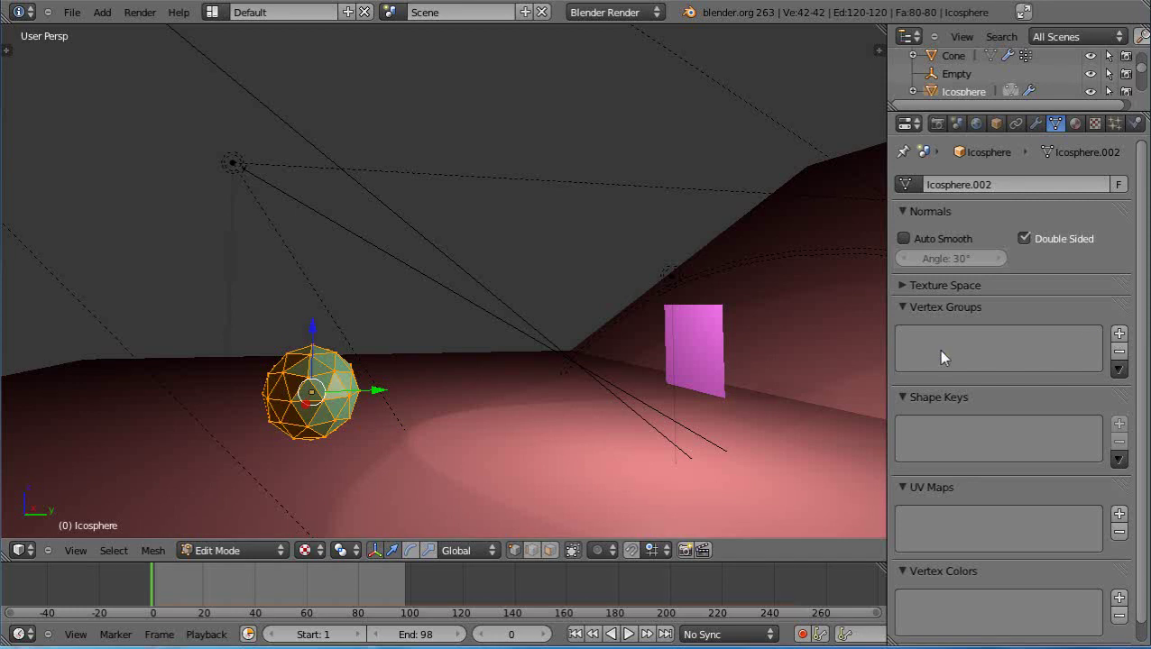
left_click(1119, 333)
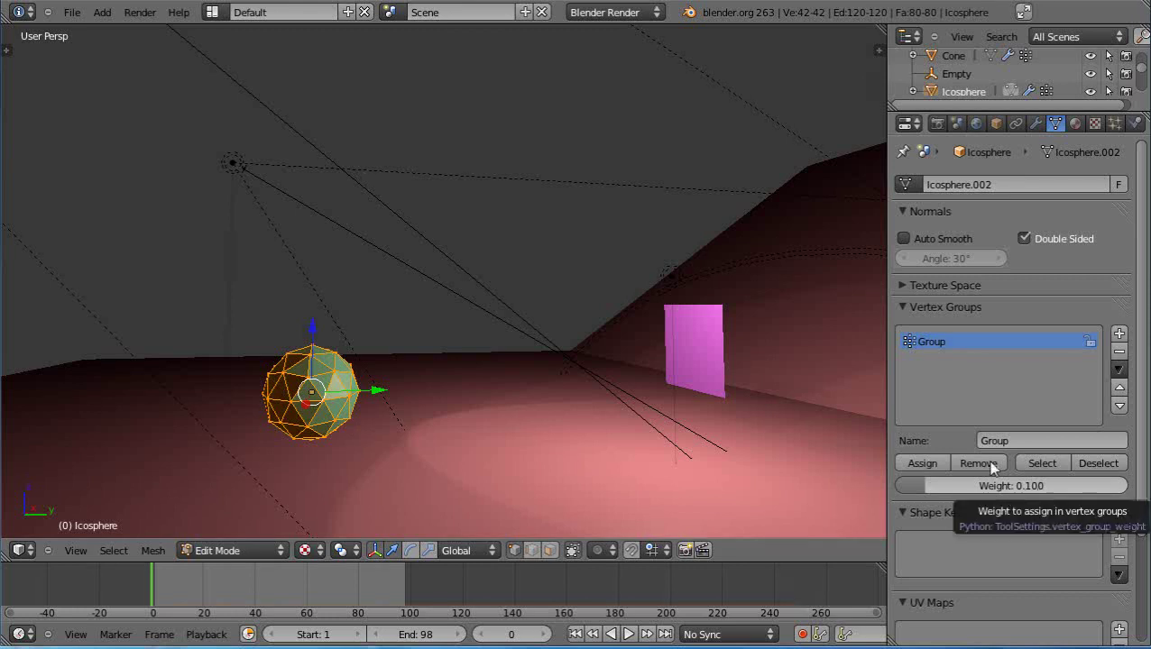
left_click(1014, 441)
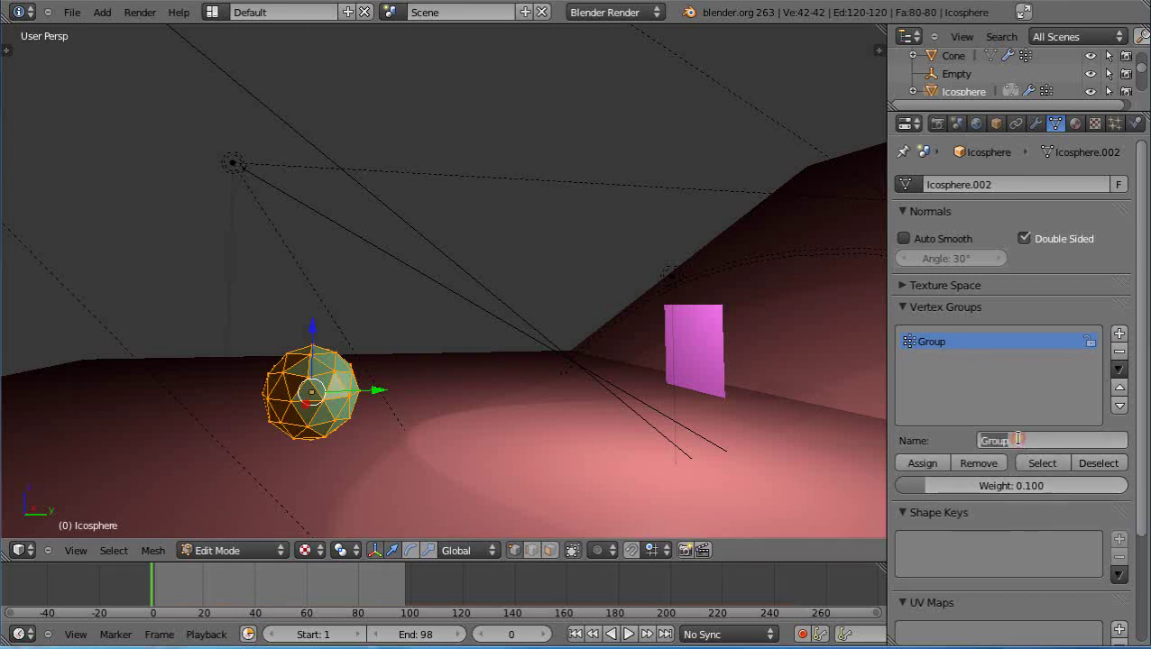
type("ico")
key("Return")
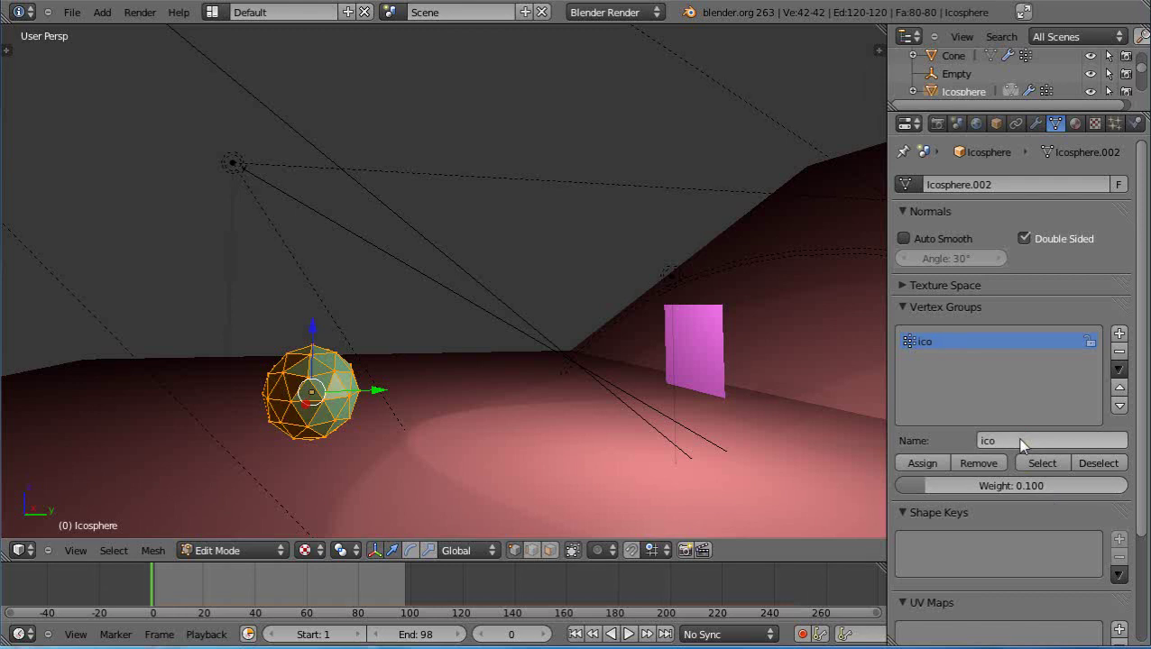
Assign all of the icosphere's vertices to the "ico" group with weight 0.100, and return to Object Mode.
left_click(921, 464)
left_click(922, 463)
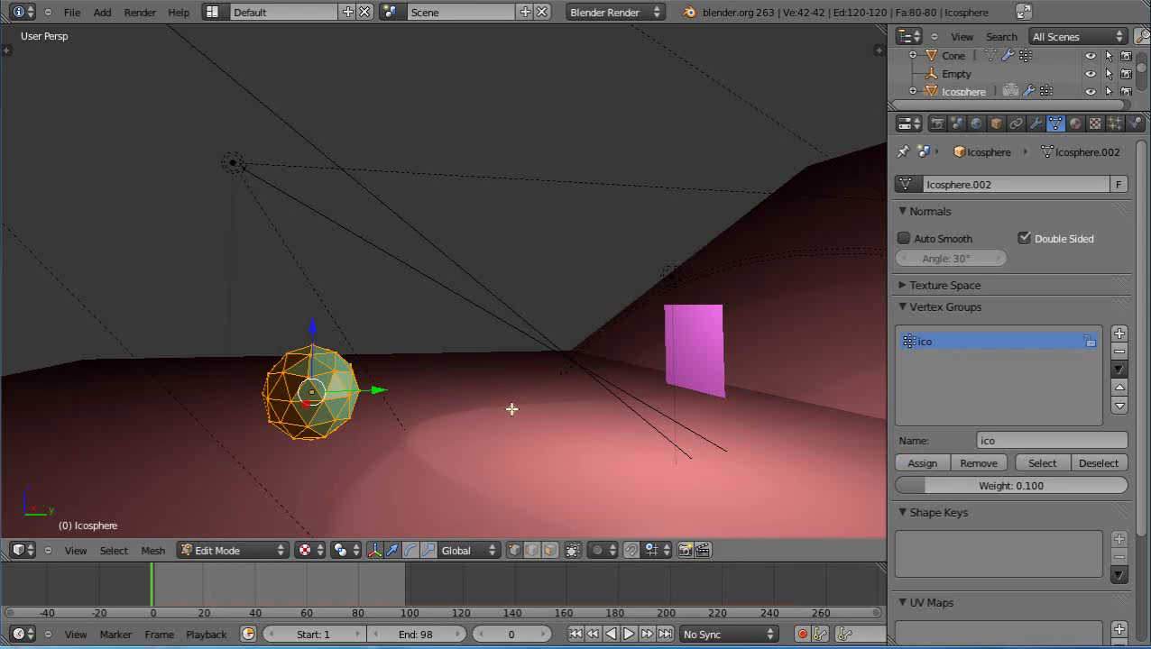
key("Tab")
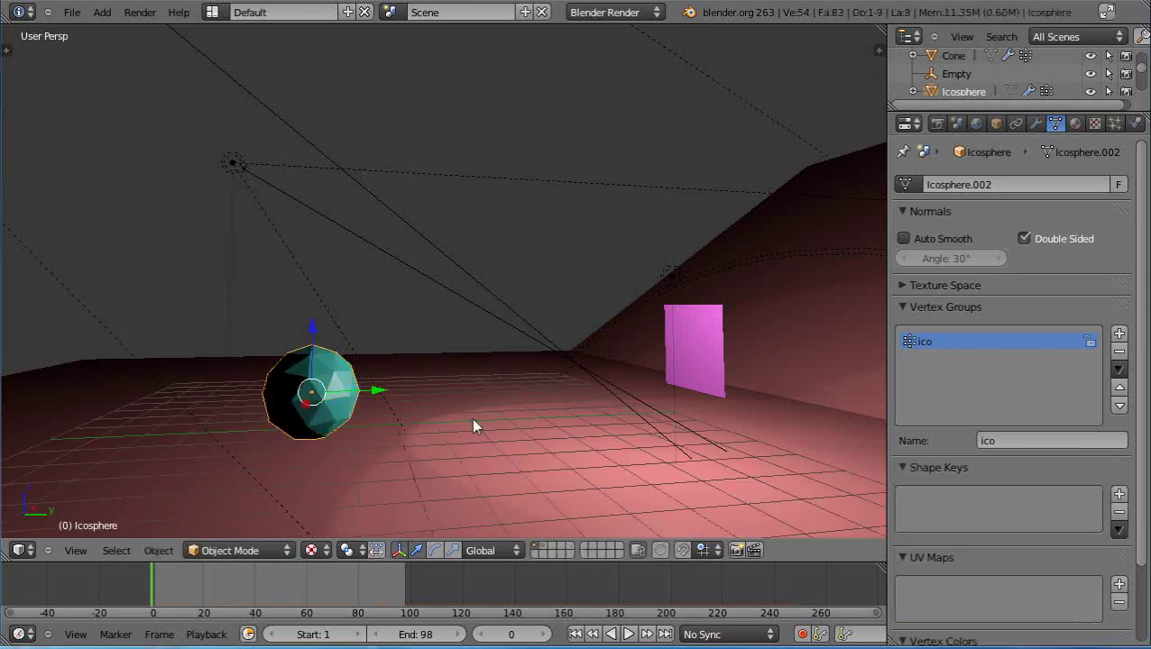
Play the animation again to check the icosphere with its vertex group assigned, and stop it.
key("alt+a")
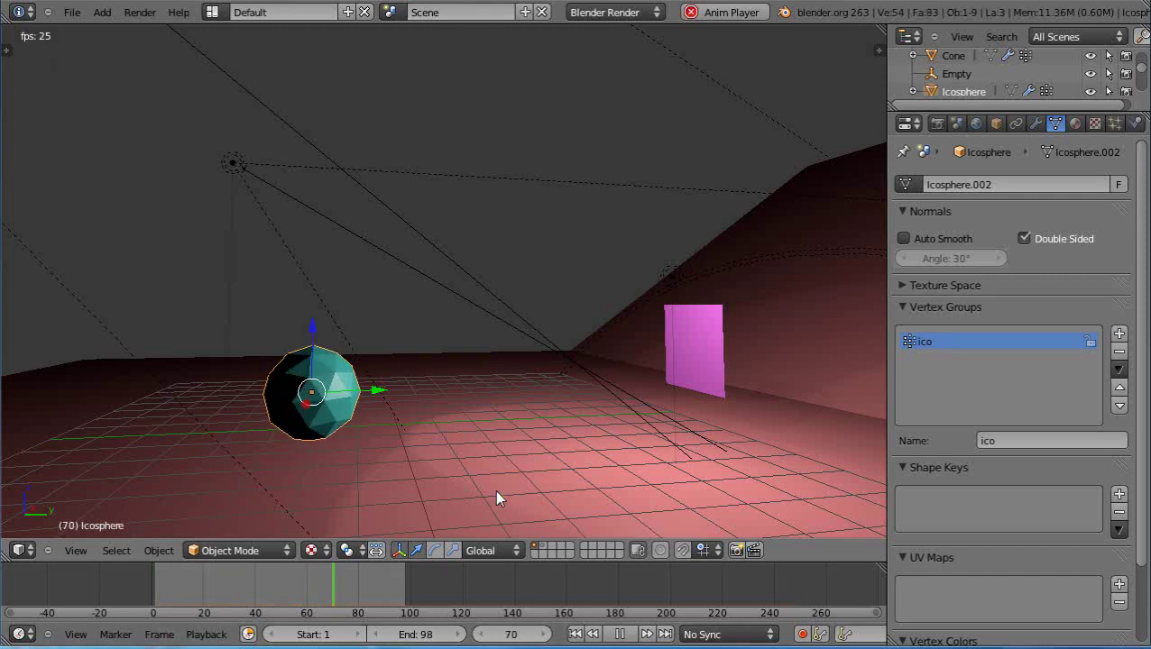
key("Escape")
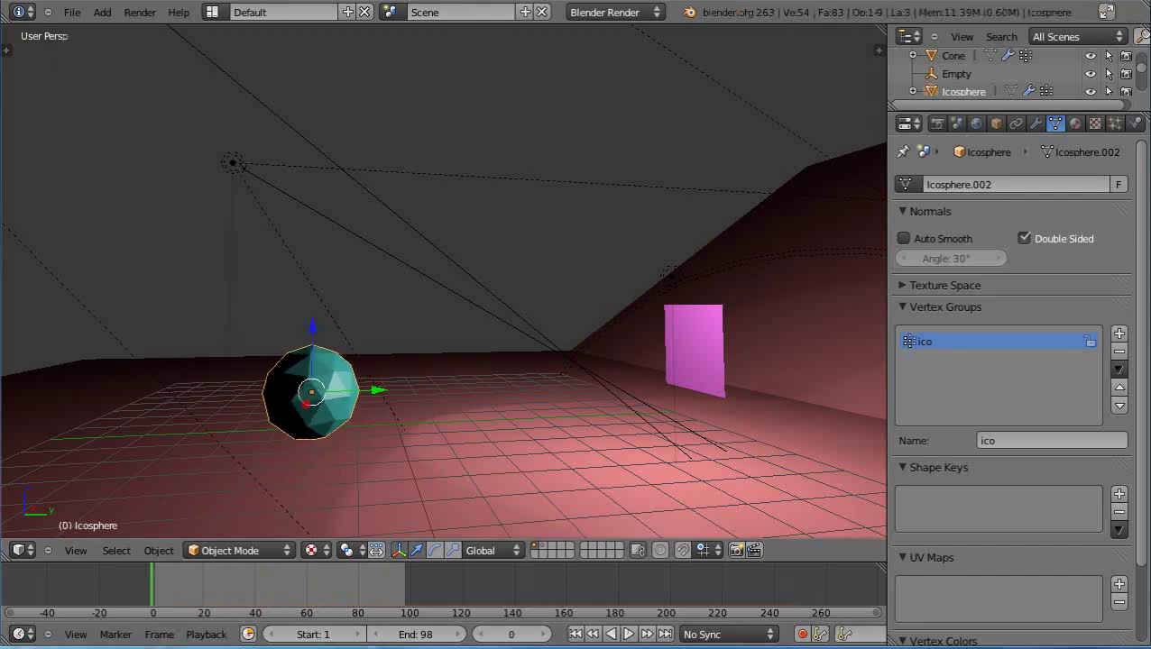
Bring up the icosphere's physics settings and collapse the general Soft Body section to reach the goal and edge settings.
left_click(1135, 123)
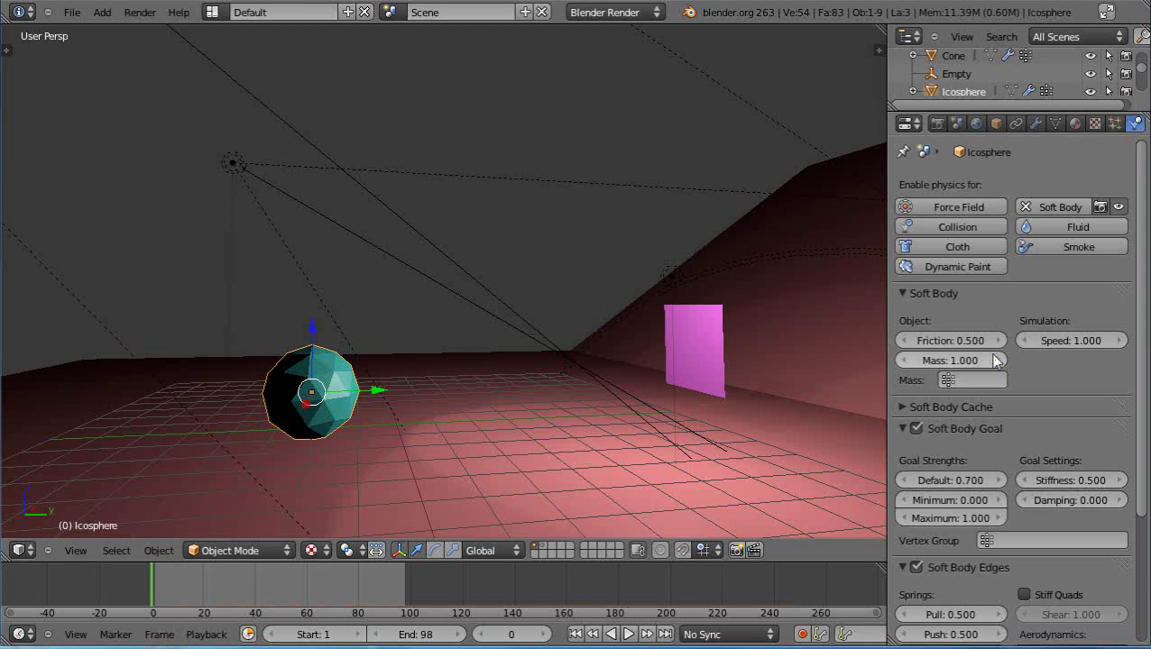
scroll(996, 356, "down", 2)
left_click(899, 222)
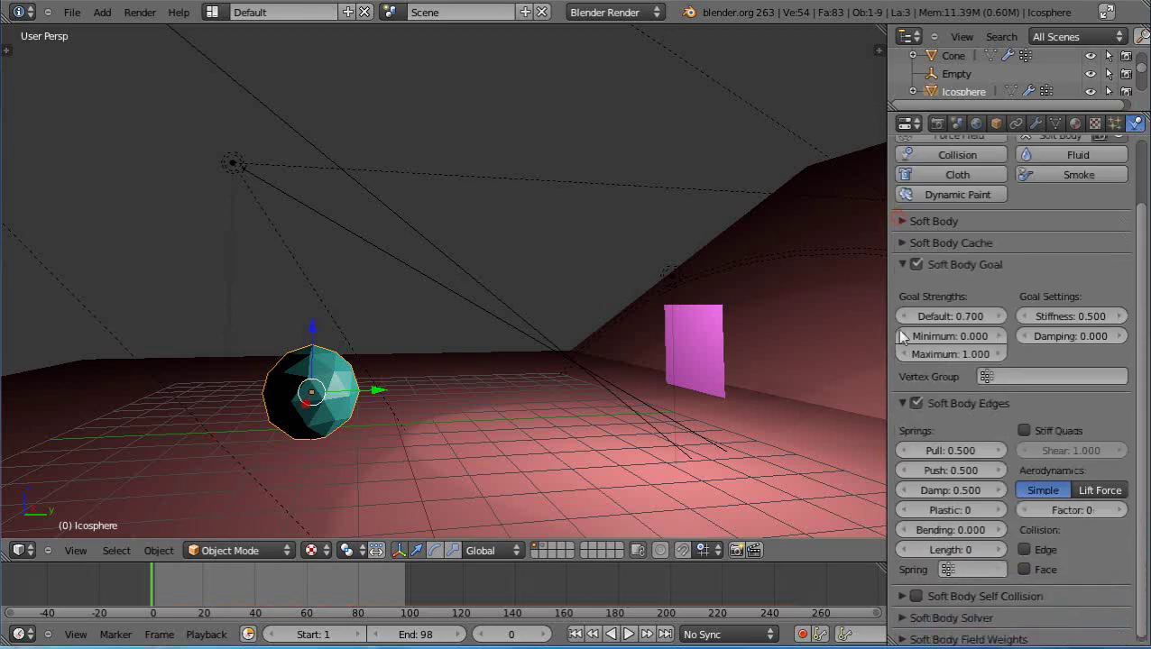
left_click(900, 264)
left_click(900, 265)
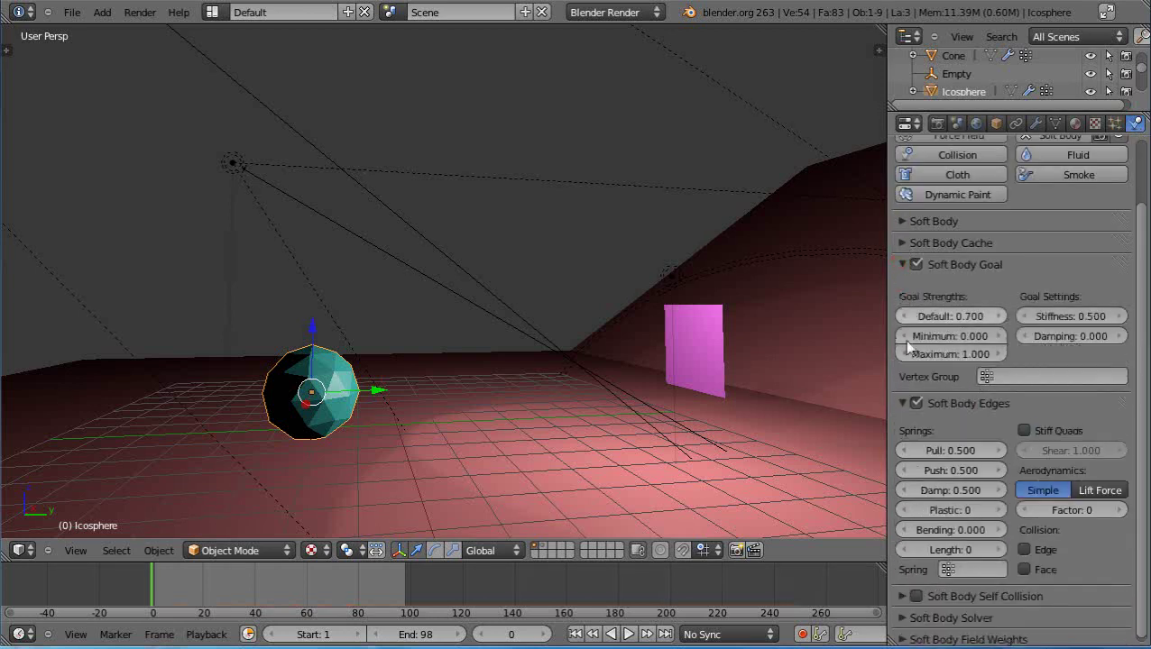
left_click(913, 403)
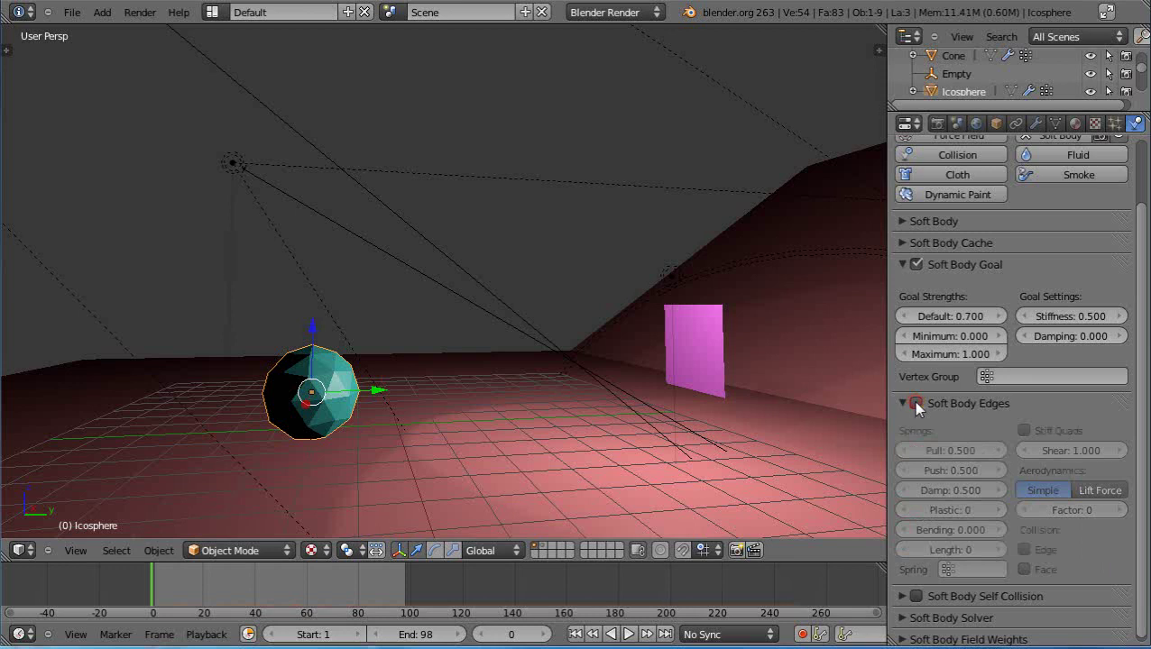
left_click(913, 403)
left_click(917, 263)
left_click(917, 264)
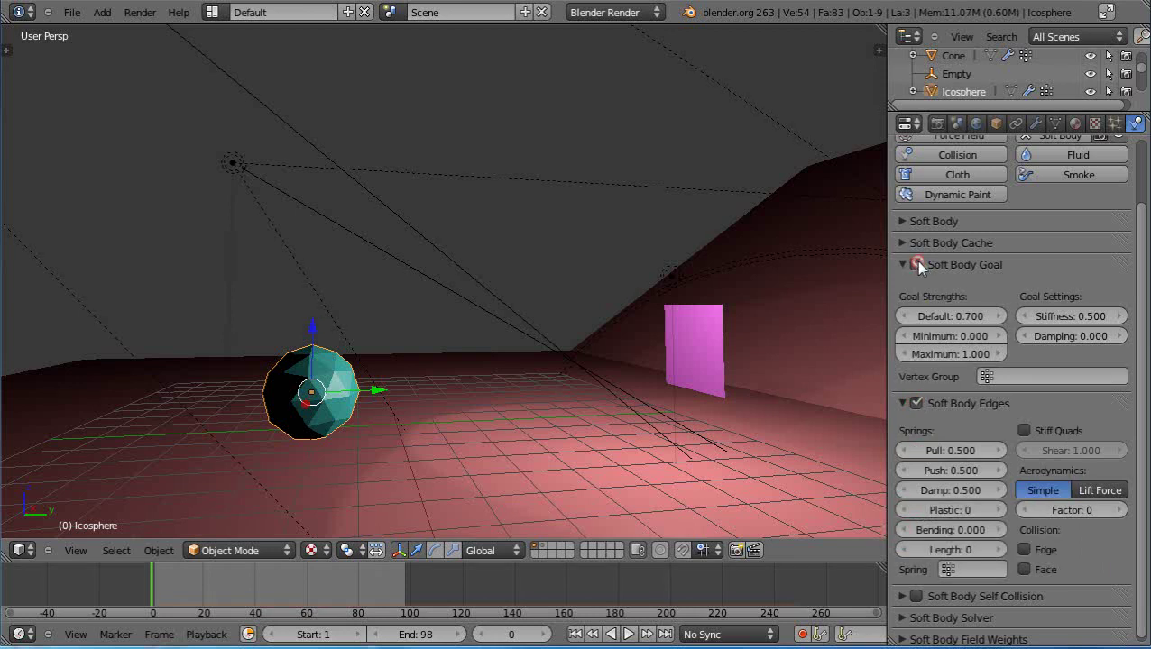
Set the icosphere's Soft Body Goal vertex group to "ico" and its default goal strength to 1.000.
left_click(1015, 375)
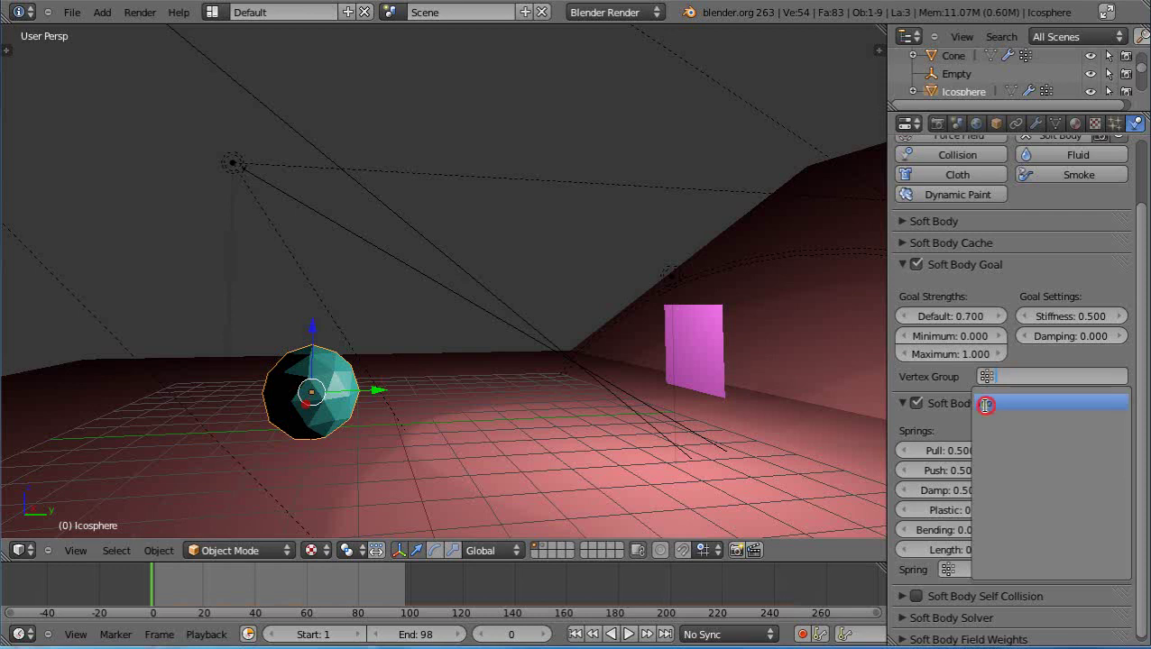
left_click(986, 405)
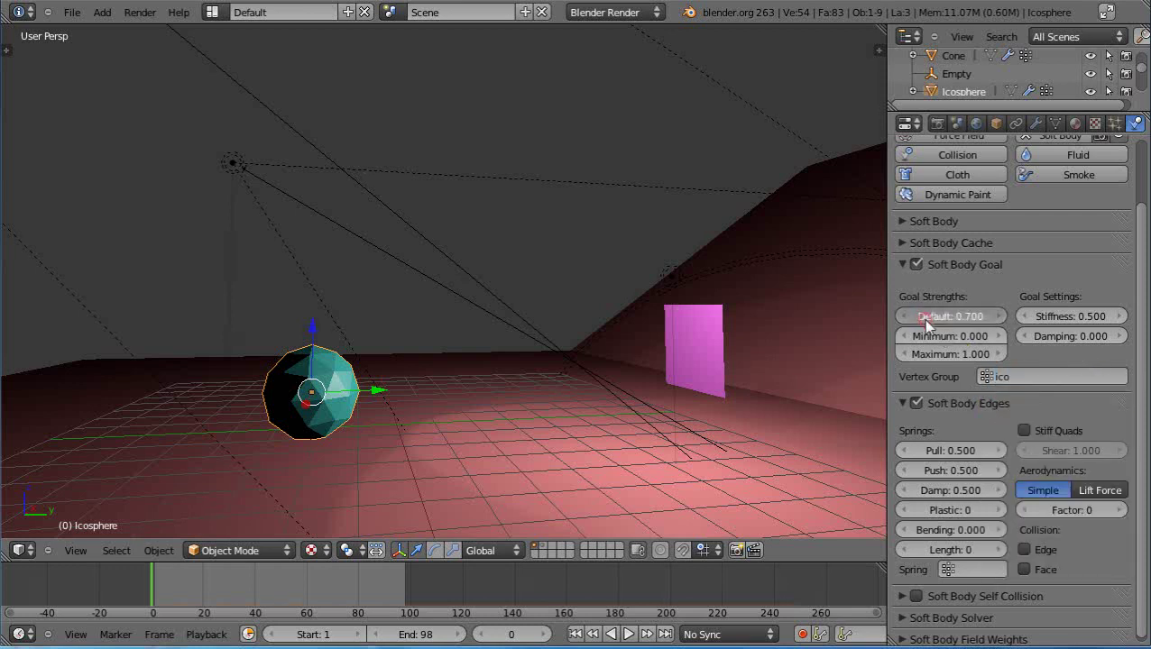
left_click_drag(949, 316, 1039, 373)
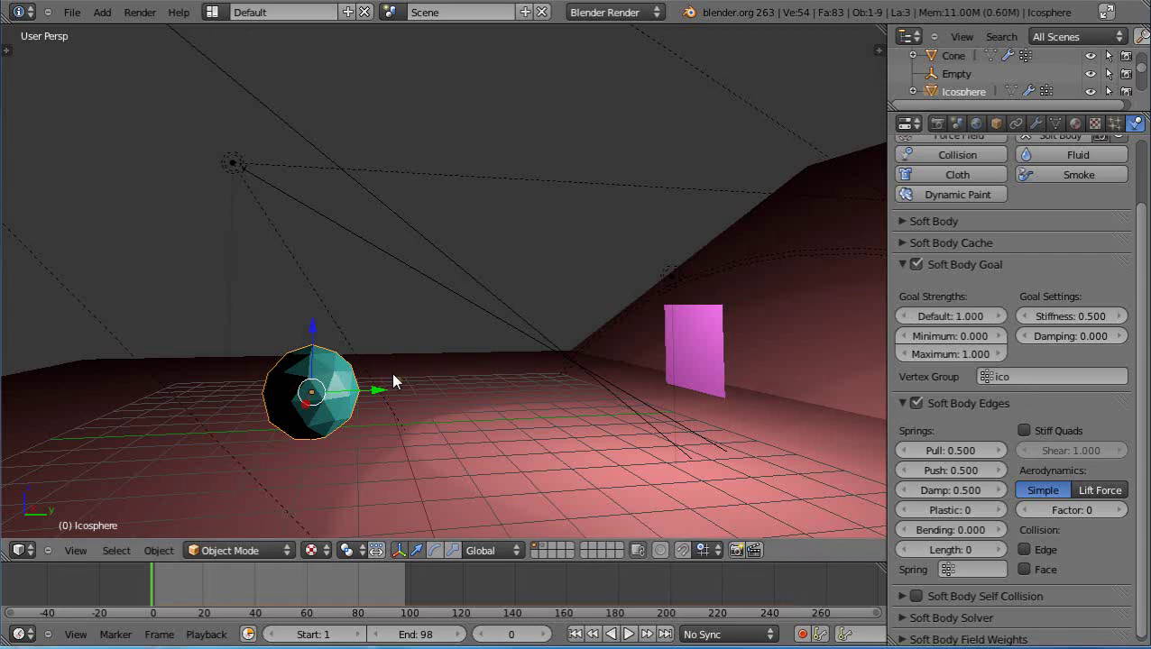
Play the animation to check the icosphere's motion with the "ico" goal group, and stop it.
key("alt+a")
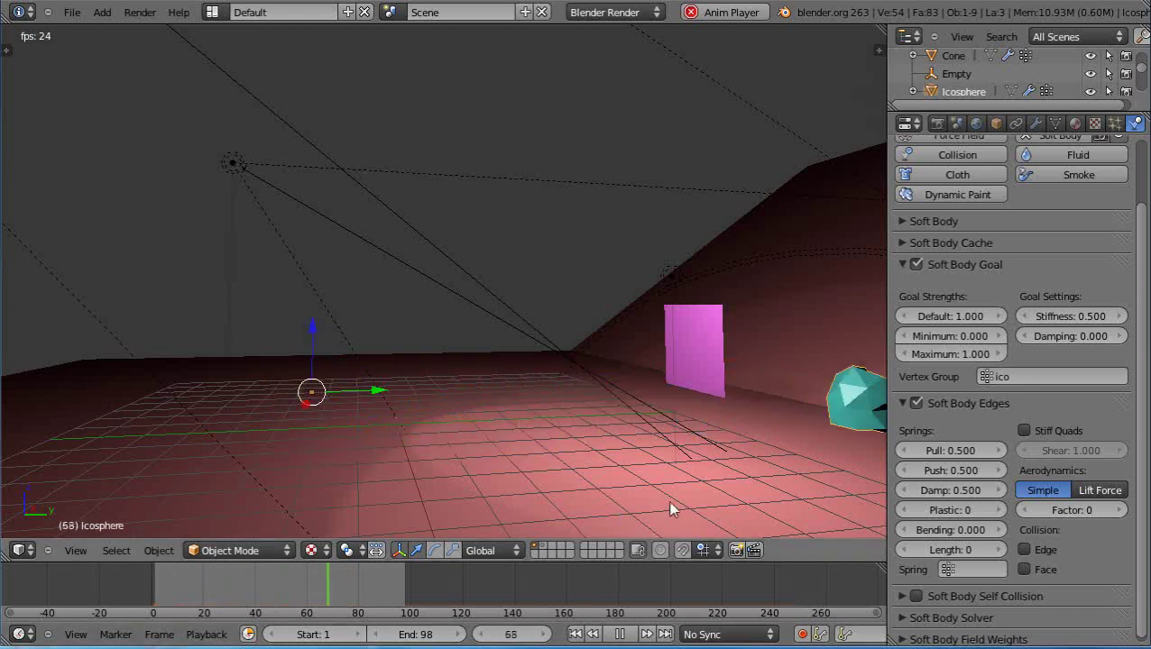
middle_click_drag(670, 506, 672, 508)
middle_click_drag(589, 474, 597, 478)
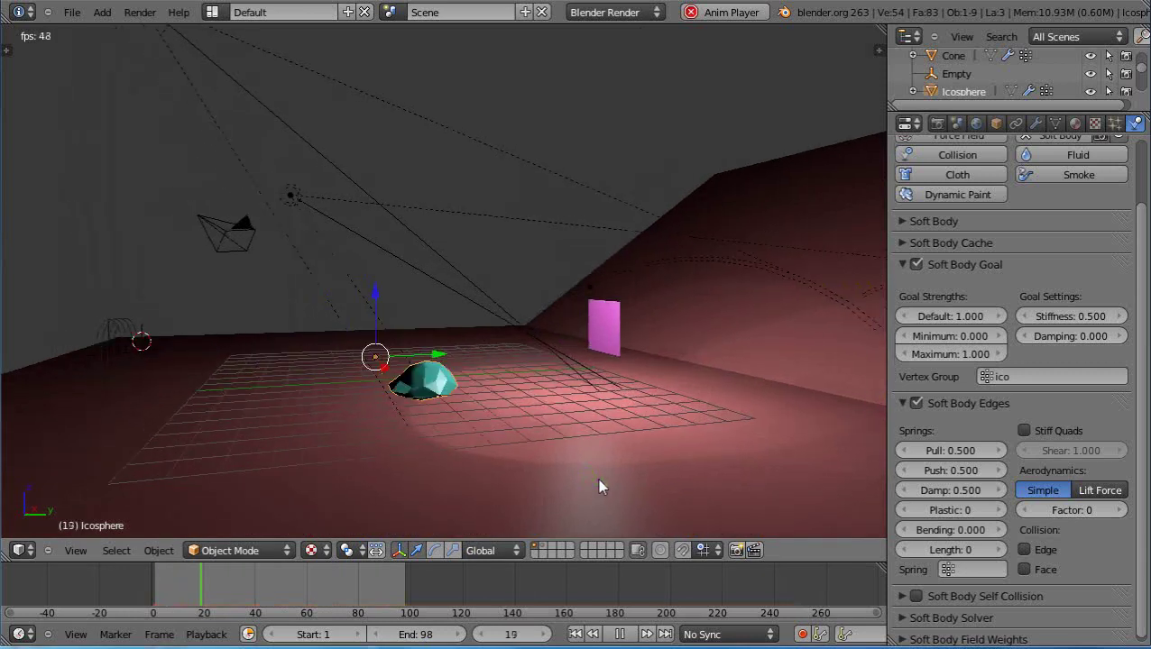
middle_click_drag(584, 430, 673, 456)
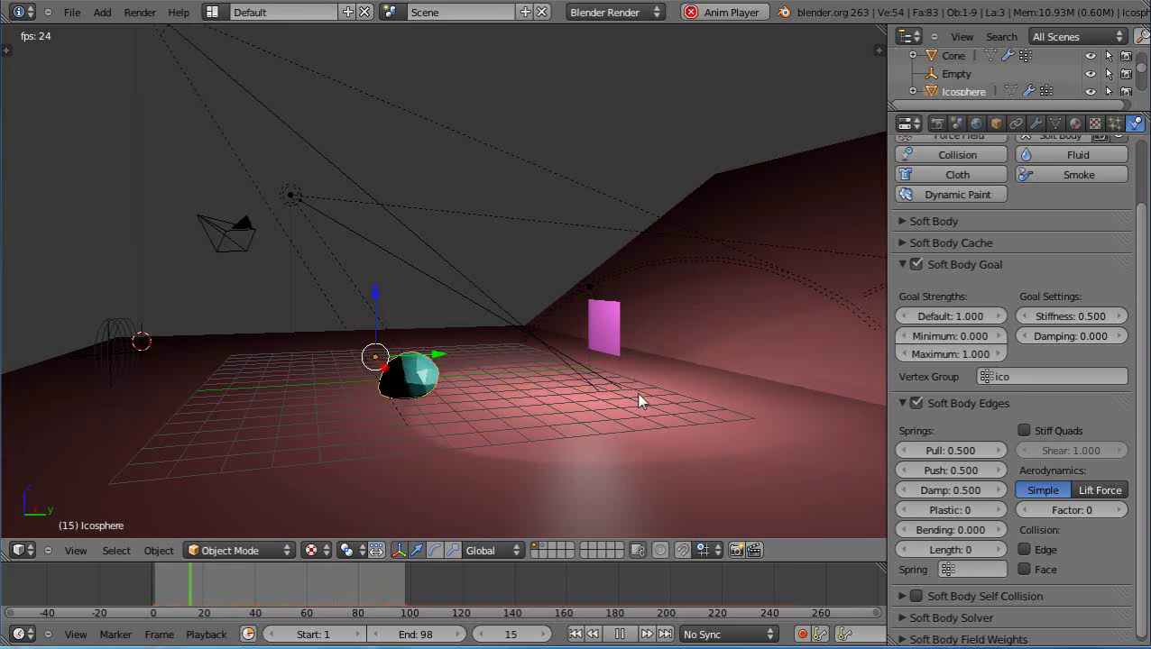
key("Escape")
Lower the upright pink plane along the Z axis, closer to the floor.
right_click(597, 334)
key("g")
key("z")
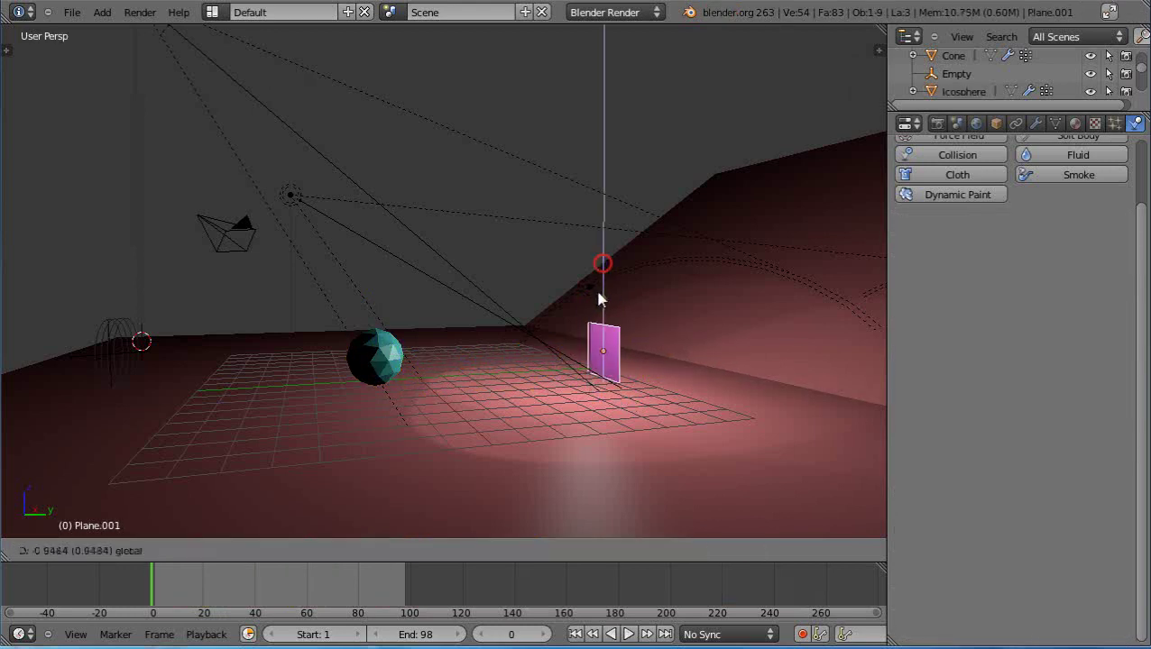
left_click(595, 284)
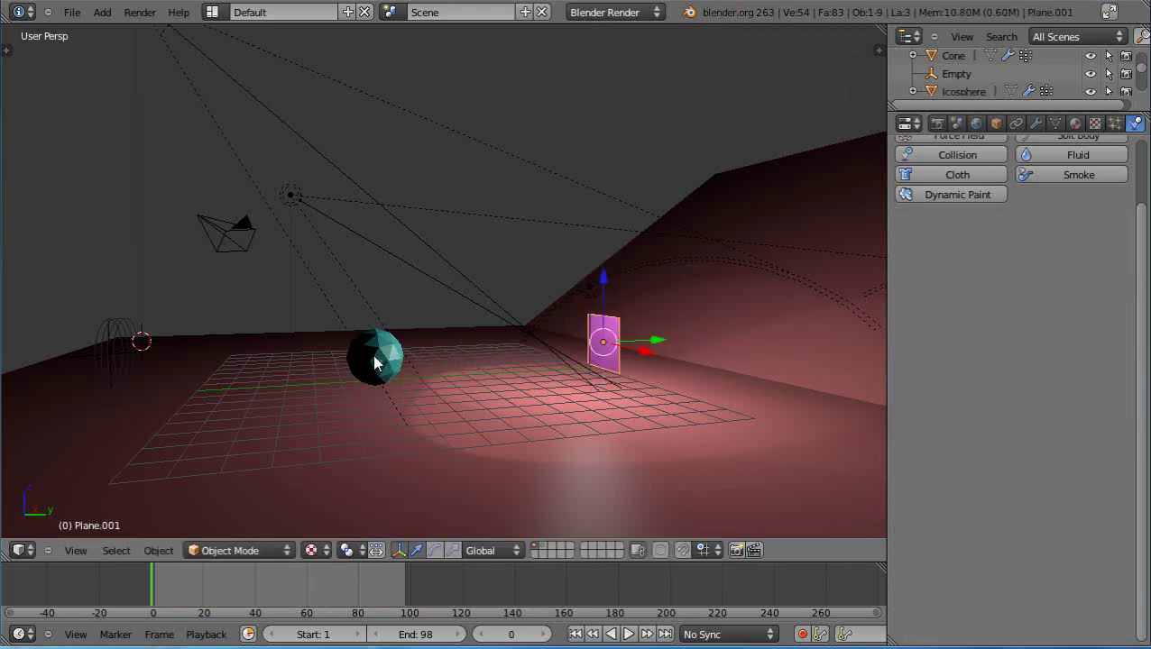
Select the icosphere and play the animation to check its path against the lowered plane, and stop it.
right_click(376, 361)
key("alt+a")
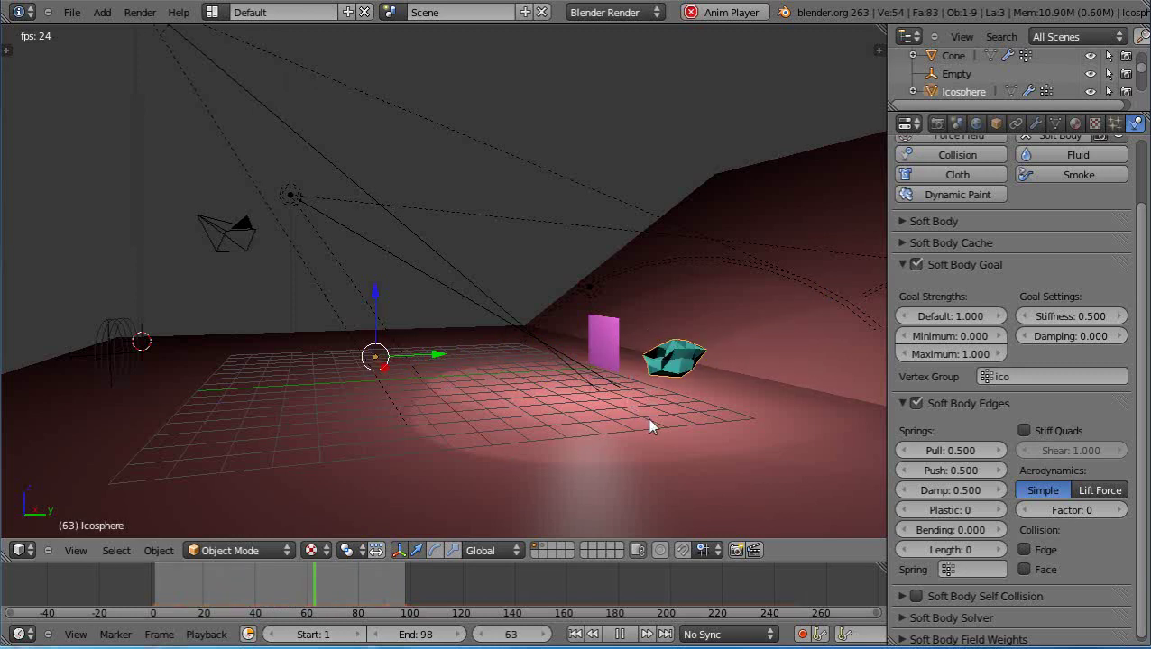
key("Escape")
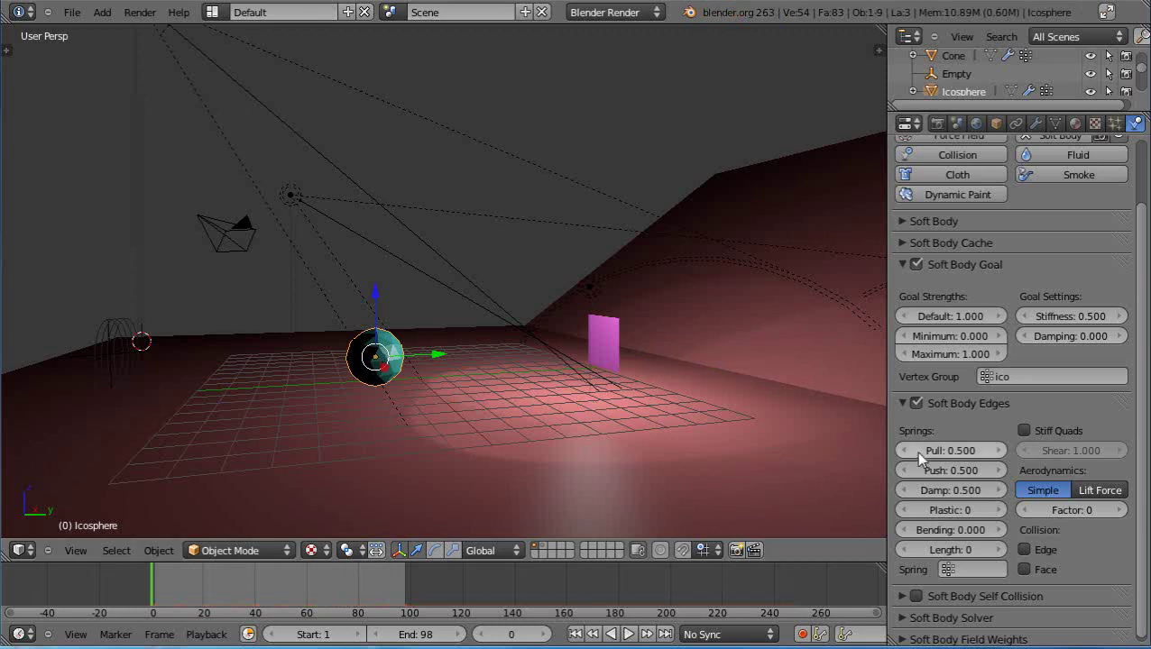
Enable Stiff Quads in the icosphere's Soft Body Edges and test the animation.
left_click(1023, 431)
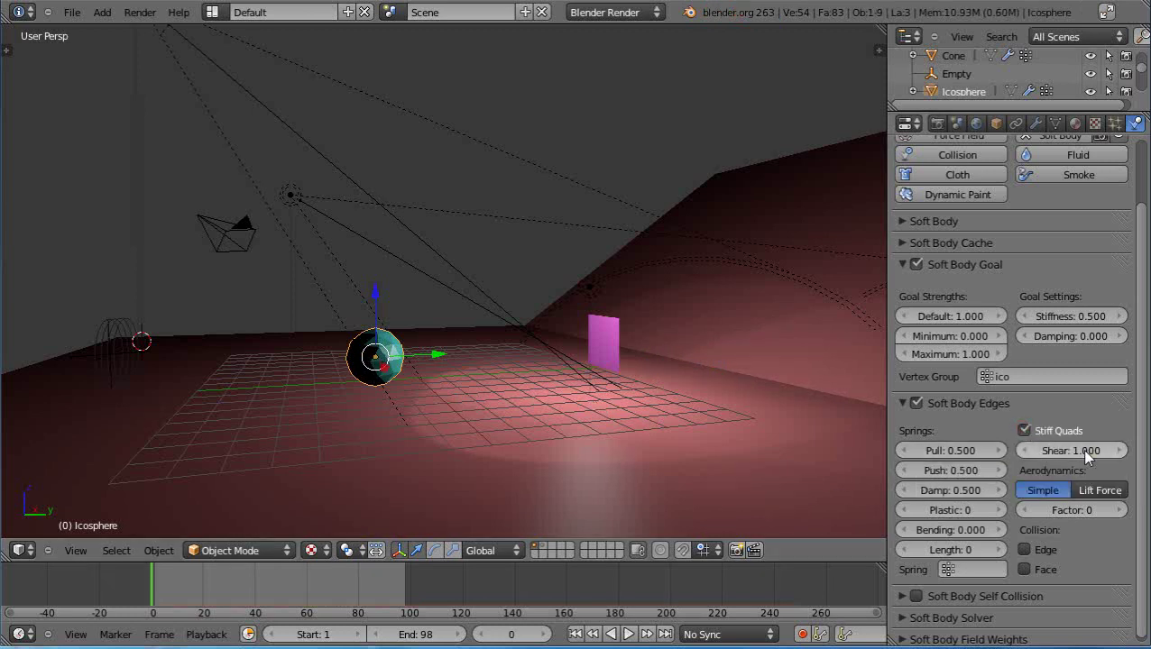
scroll(468, 451, "up", 3)
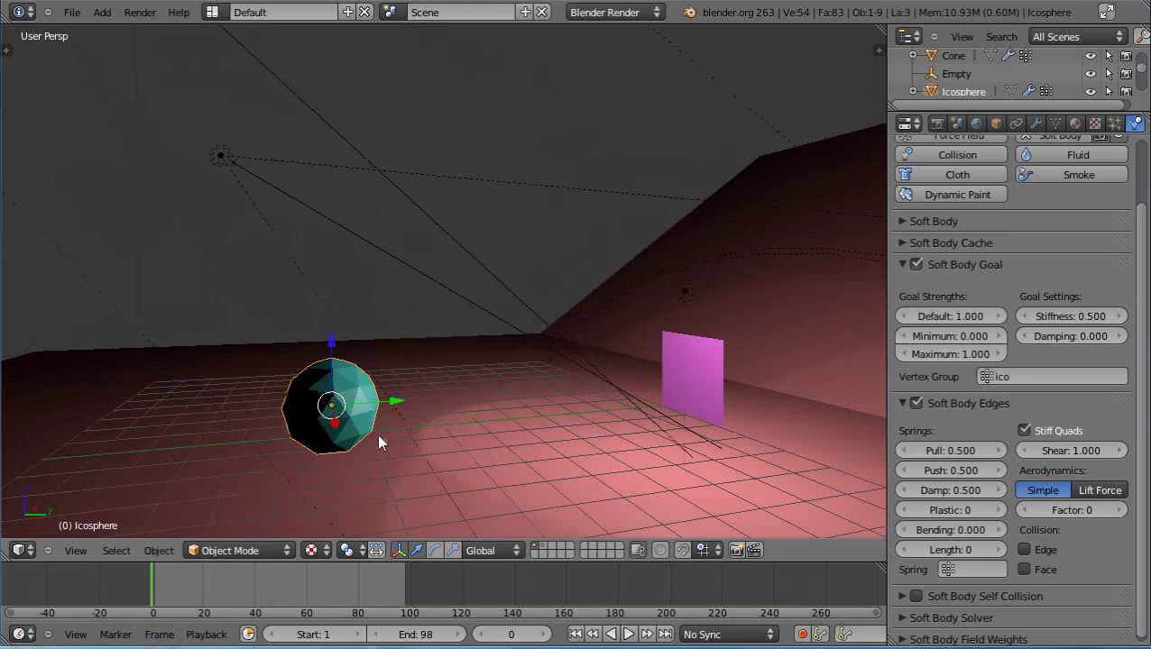
key("alt+a")
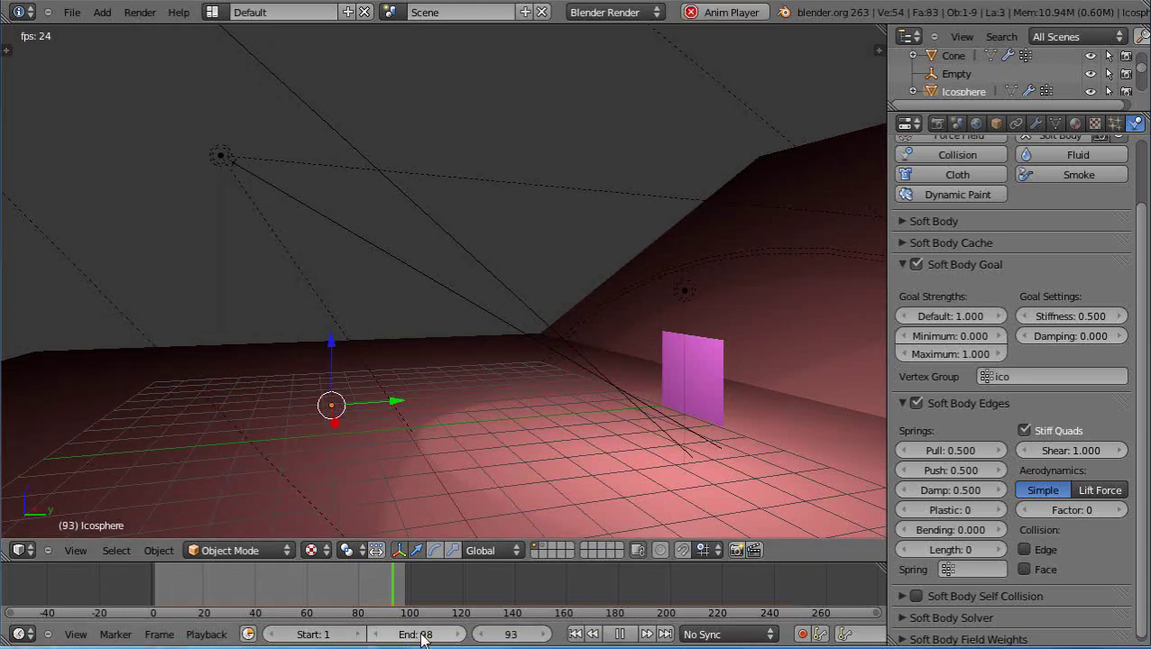
key("Escape")
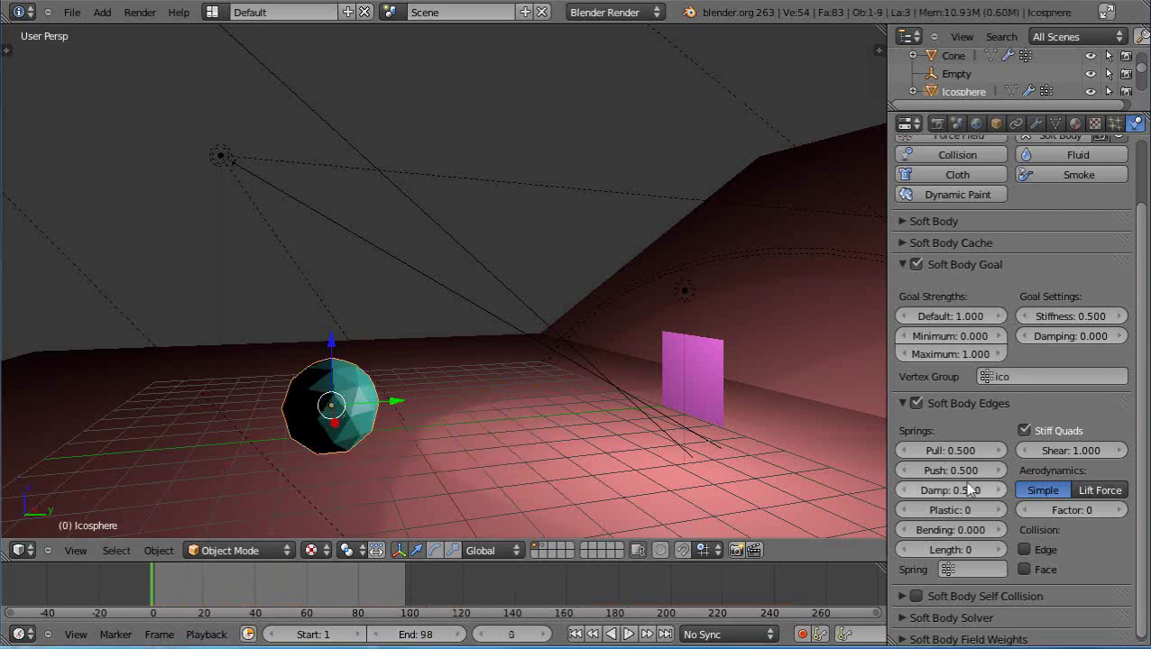
Set the icosphere's soft body spring Pull and Push to 0.999 and test the animation.
left_click_drag(924, 450, 965, 470)
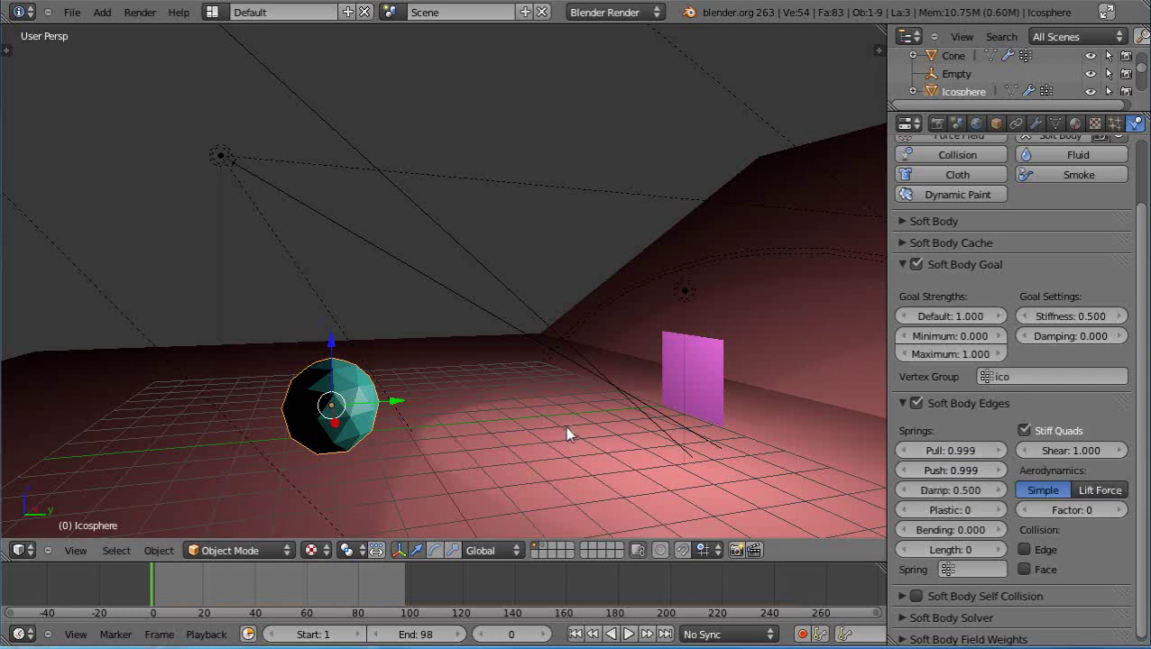
key("alt+a")
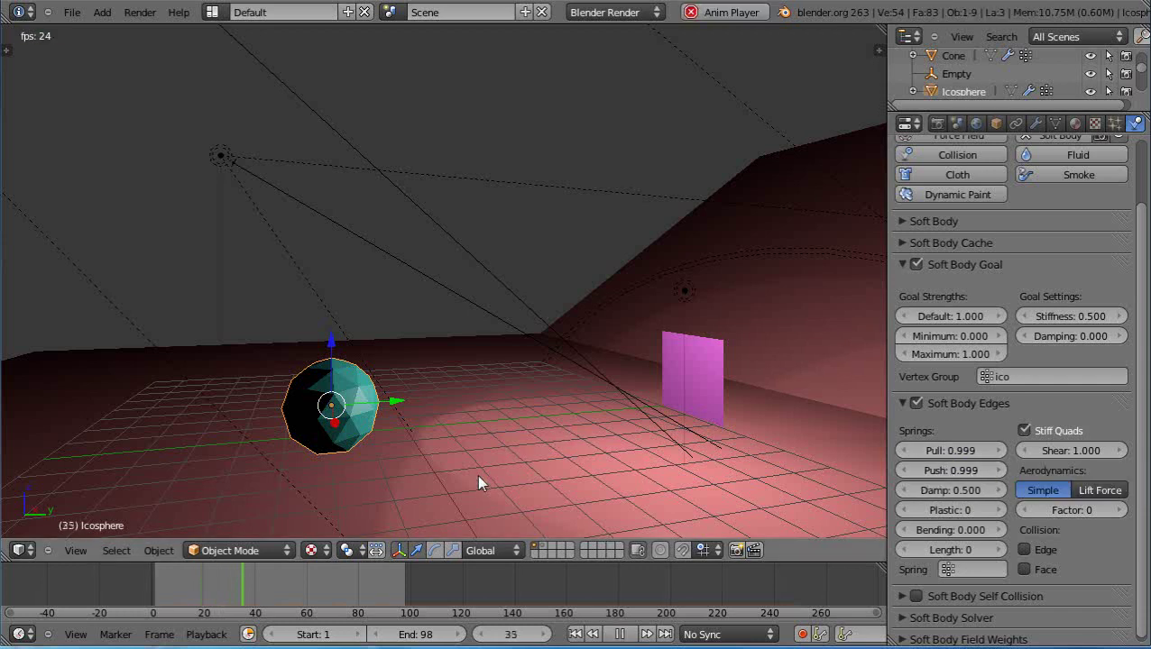
key("Escape")
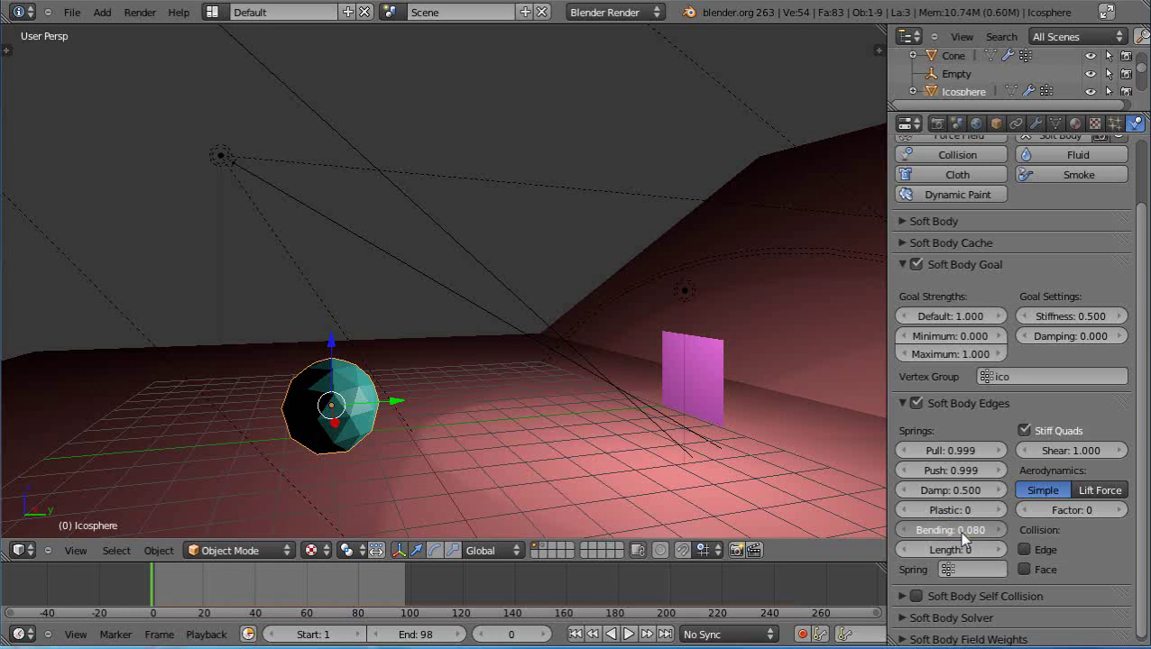
Set the icosphere's soft body edge Bending to 0.080 and play the animation.
middle_click_drag(652, 500, 568, 460)
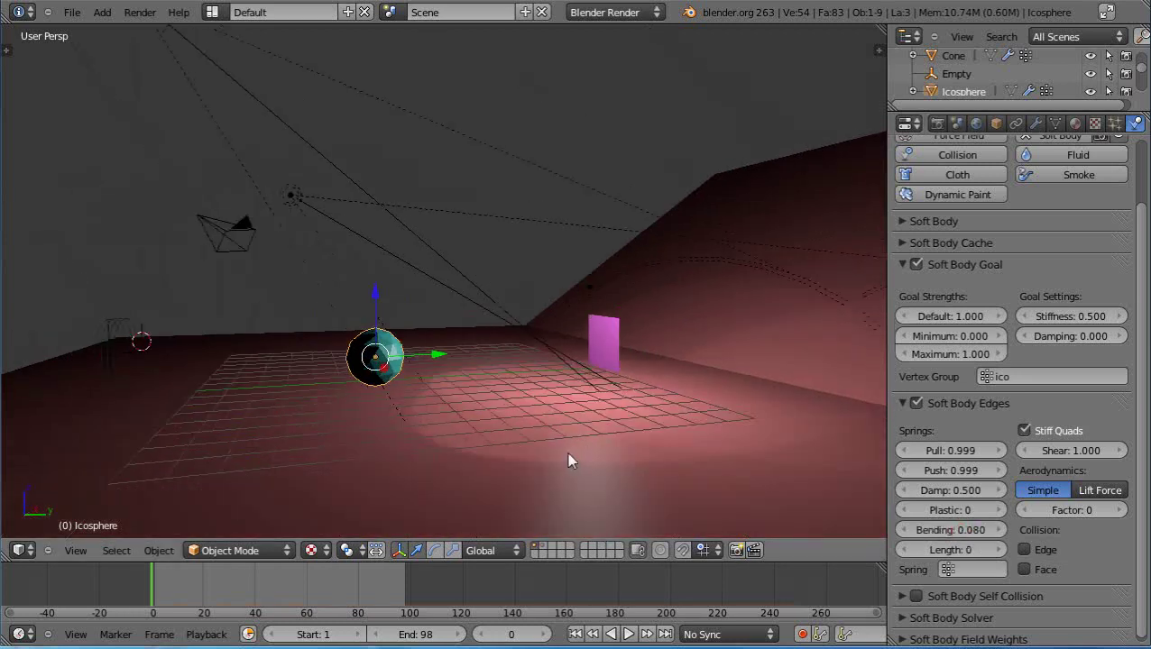
key("alt+a")
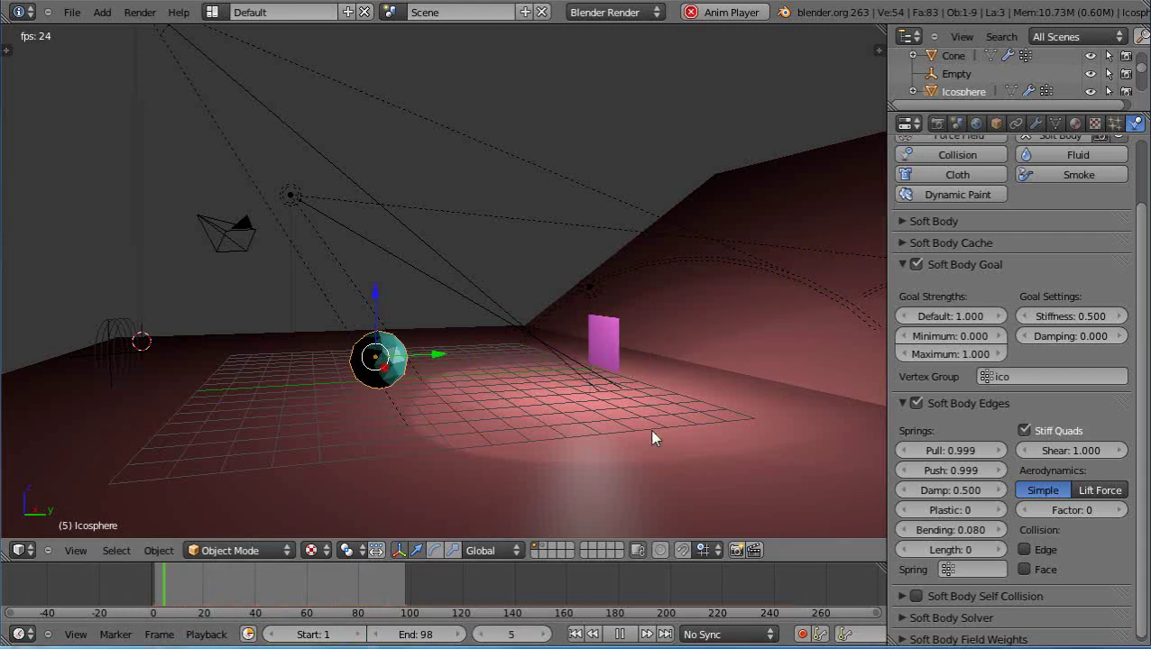
scroll(648, 427, "up", 2)
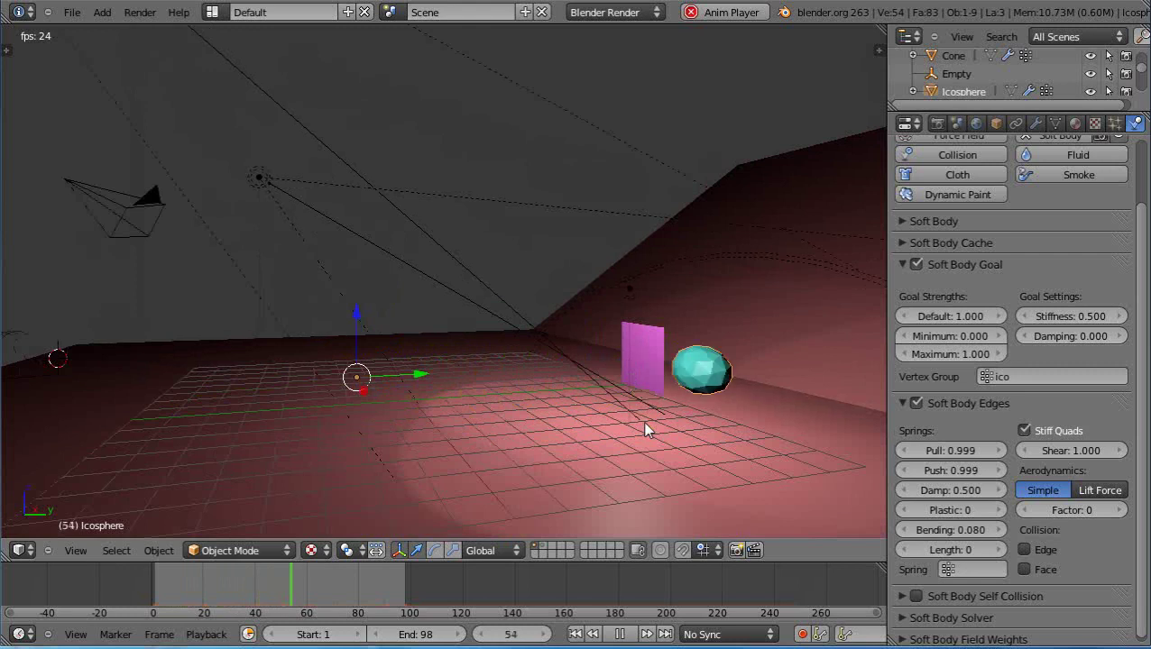
scroll(683, 375, "up", 1)
Scale up the pink plane and raise it about 0.12 along Z, and stop the playback.
right_click(684, 375)
right_click(685, 377)
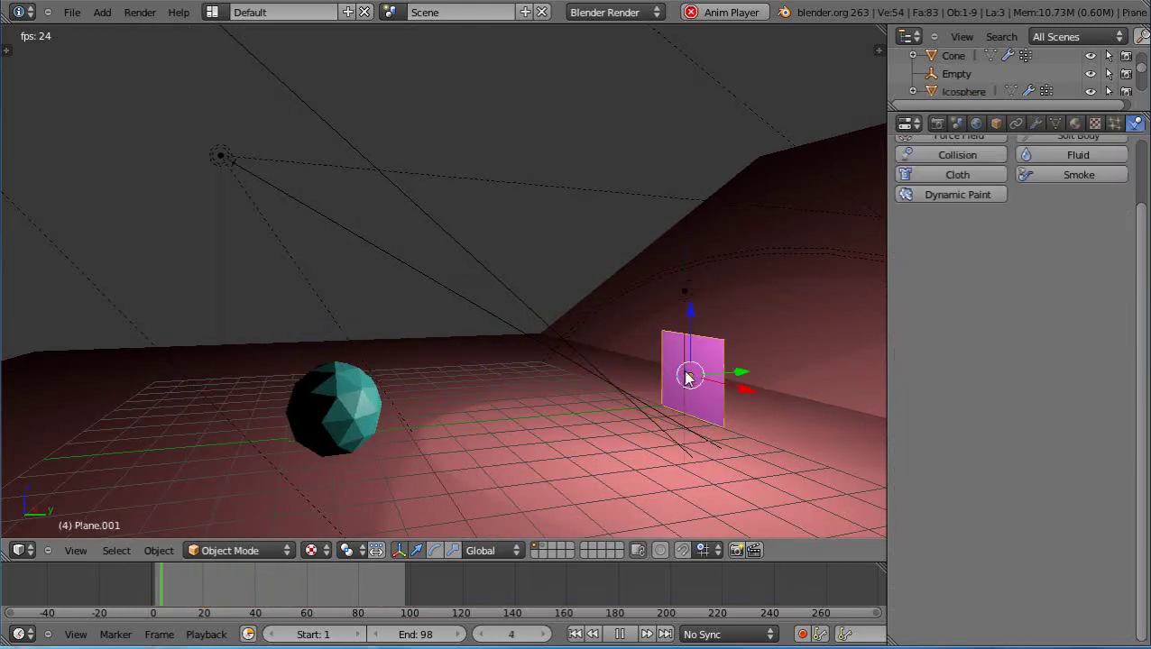
key("s")
left_click(699, 383)
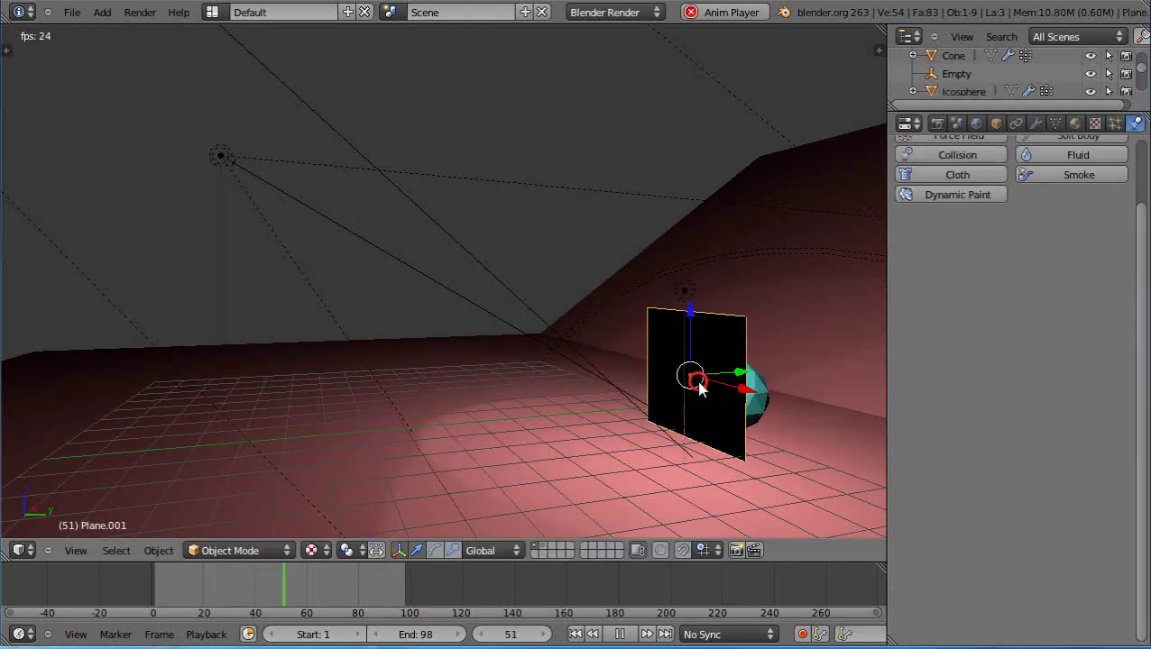
key("g")
key("z")
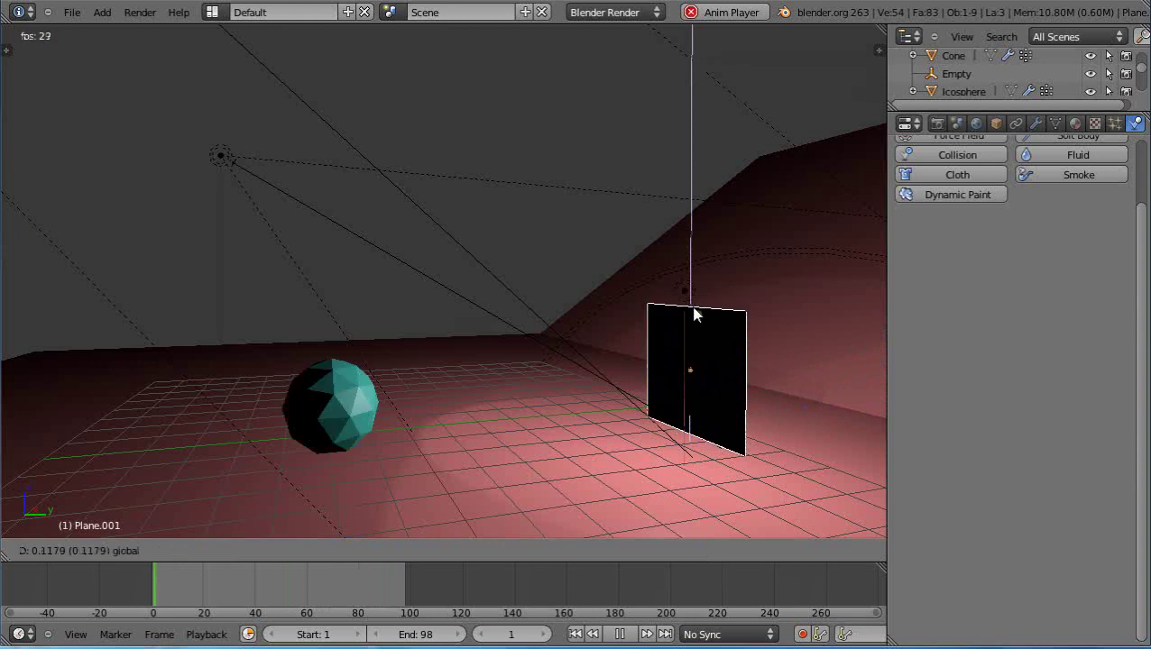
left_click(694, 314)
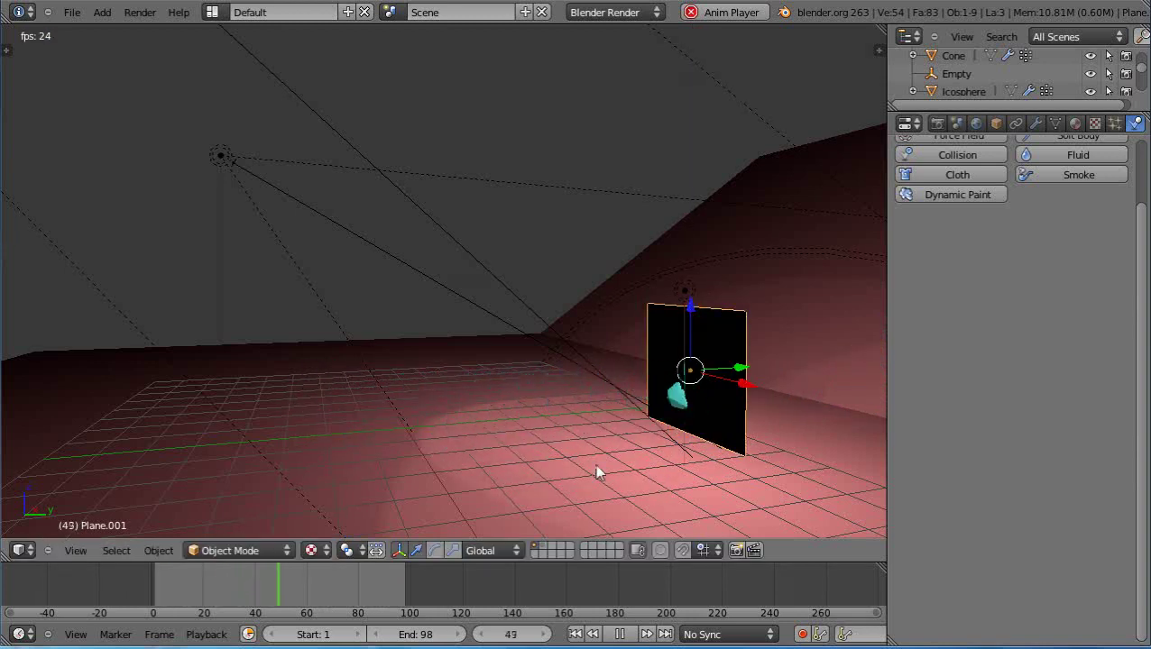
key("Escape")
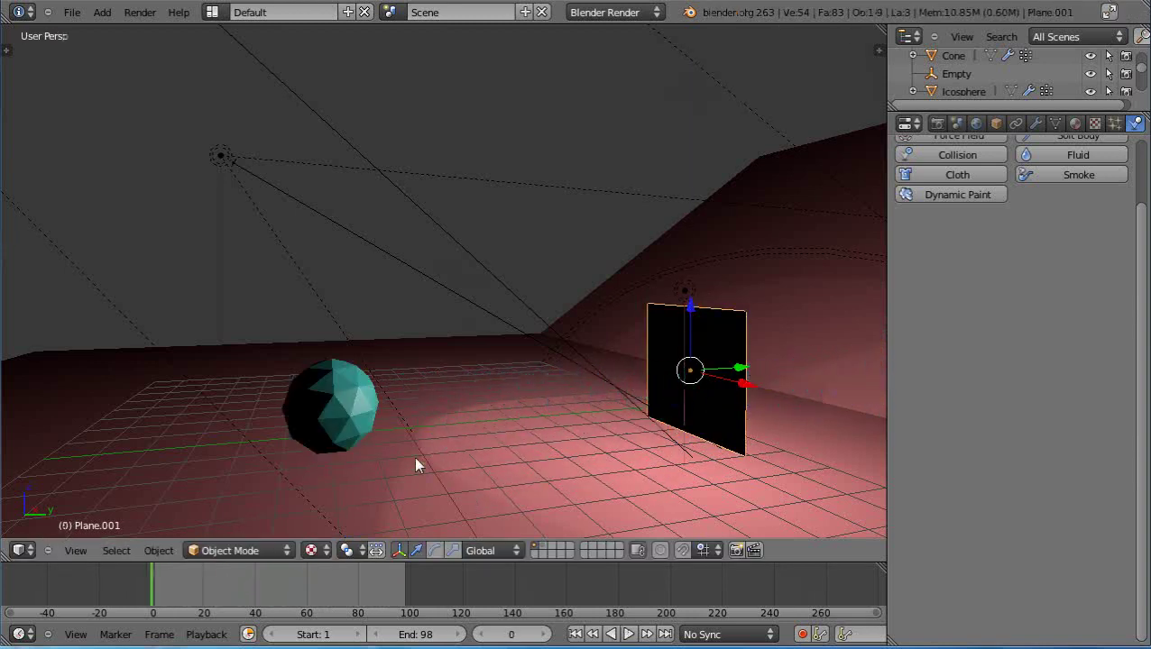
Select the enlarged plane and rotate it 180 degrees around the global Z axis.
right_click(321, 411)
right_click(690, 389)
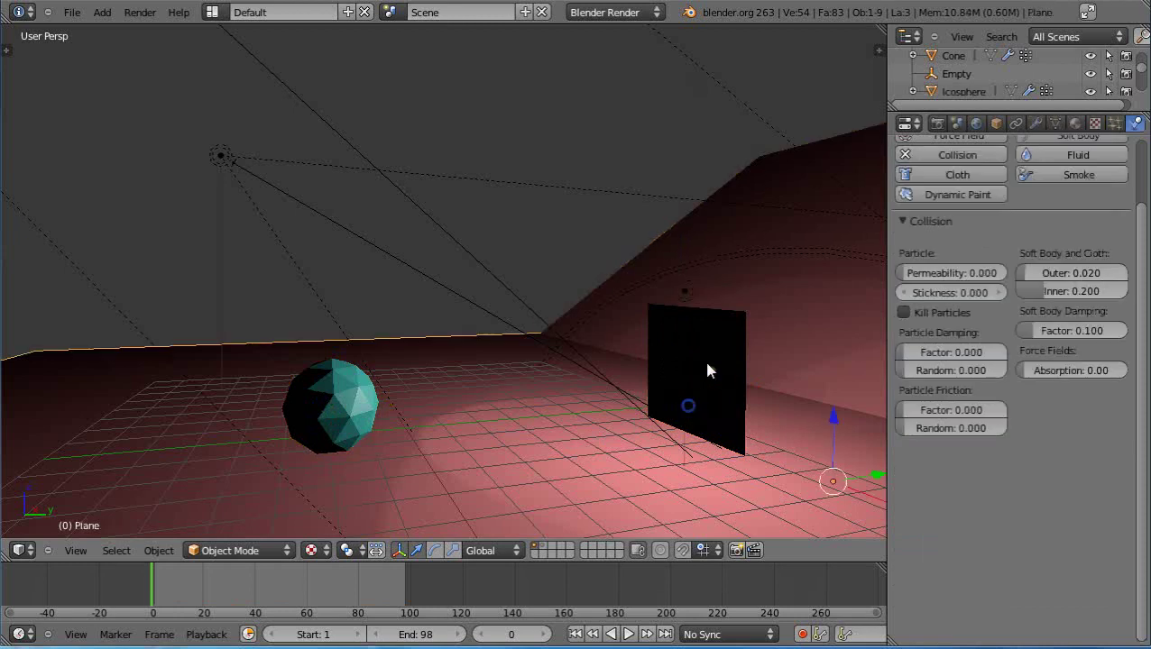
right_click(703, 358)
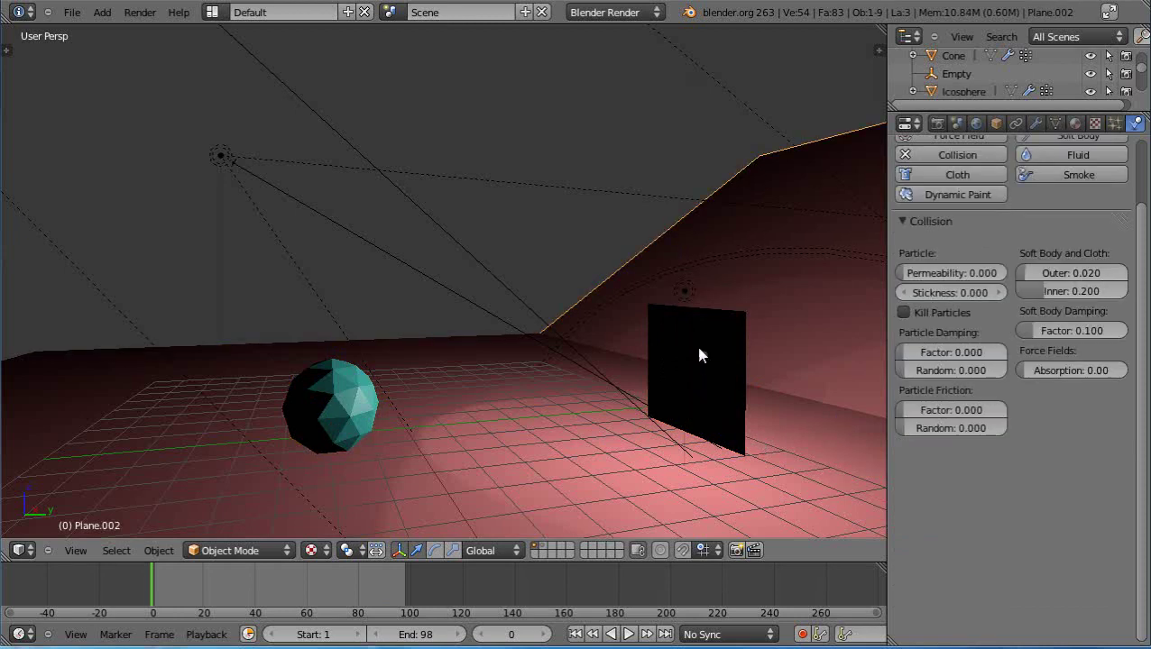
right_click(698, 354)
middle_click_drag(765, 411, 464, 420)
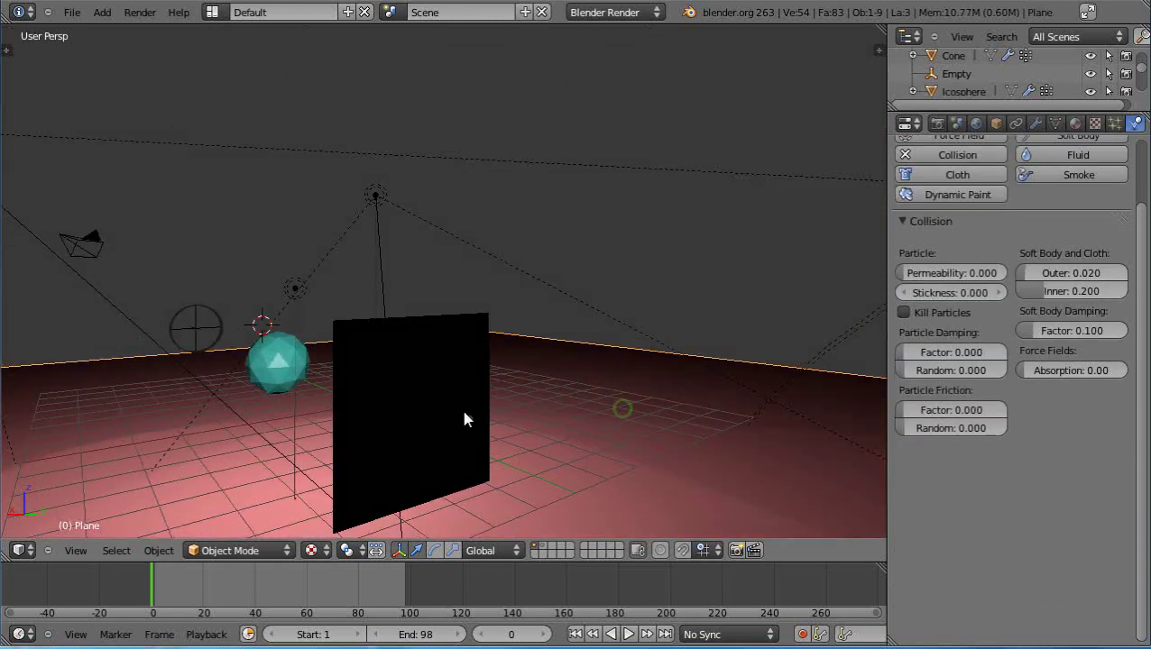
right_click(399, 389)
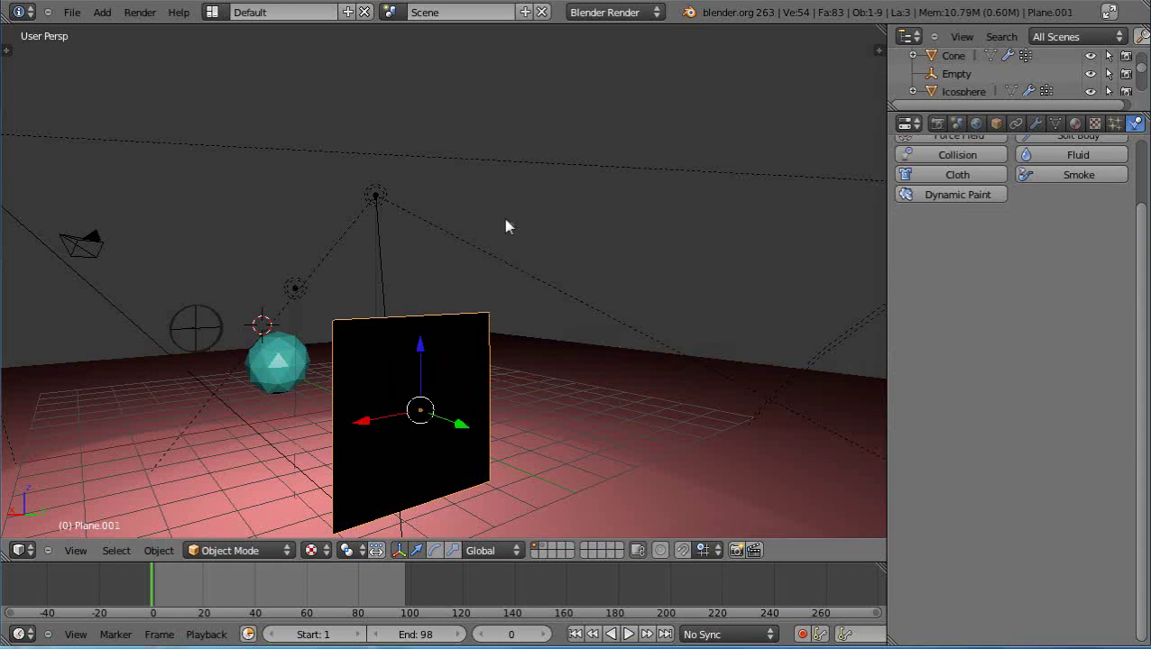
type("rz180")
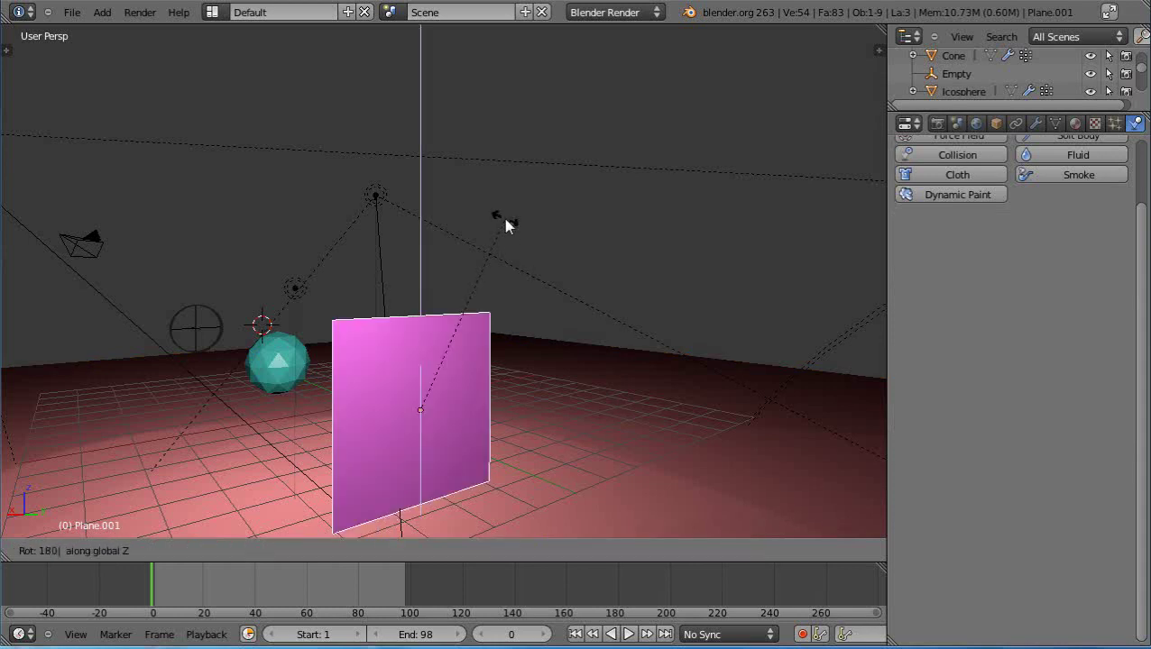
key("Return")
Reselect the rotated pink plane and bring its full list of physics options into view.
middle_click_drag(316, 344, 469, 345)
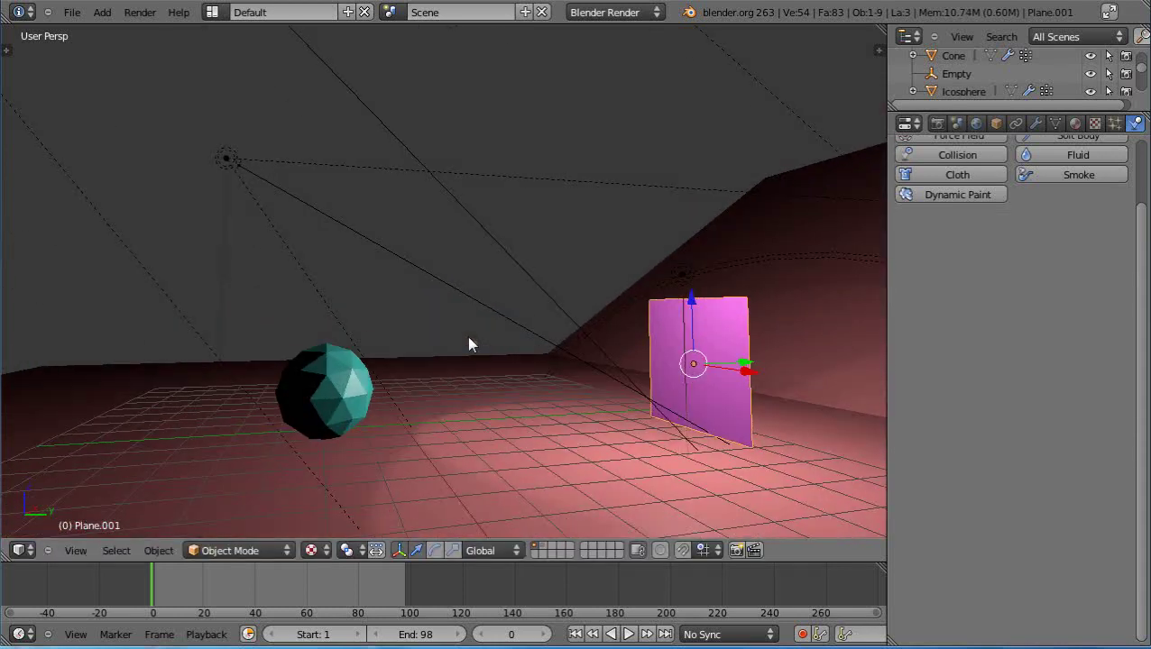
right_click(333, 398)
right_click(724, 391)
middle_click_drag(780, 480, 303, 389)
right_click(166, 352)
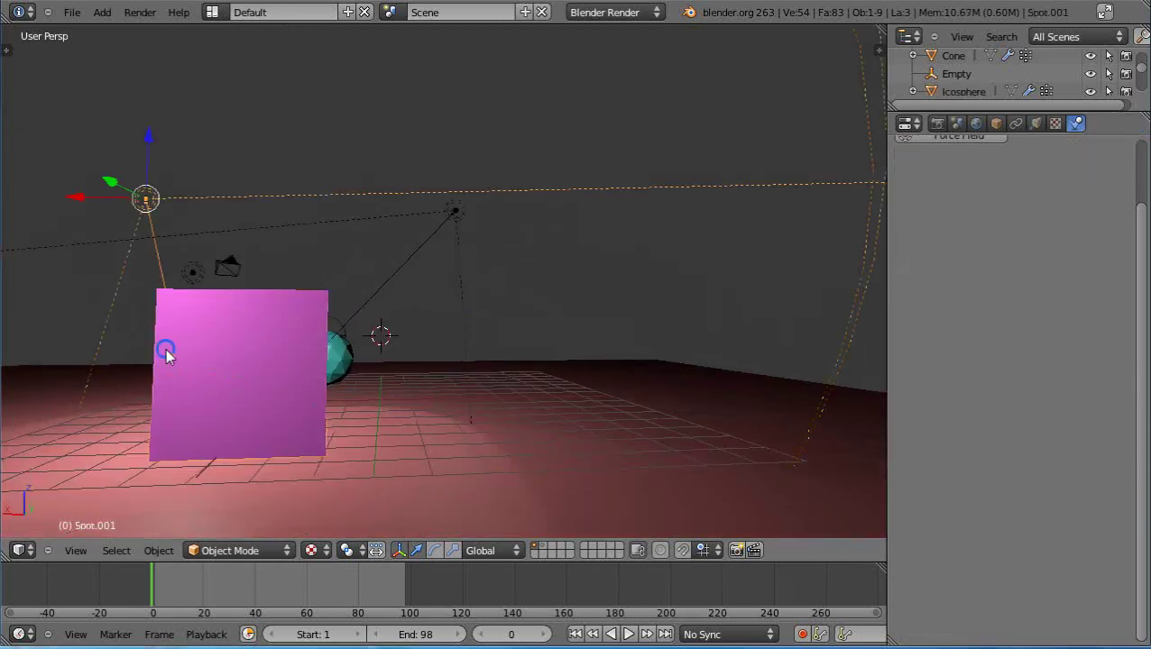
right_click(351, 369)
right_click(248, 366)
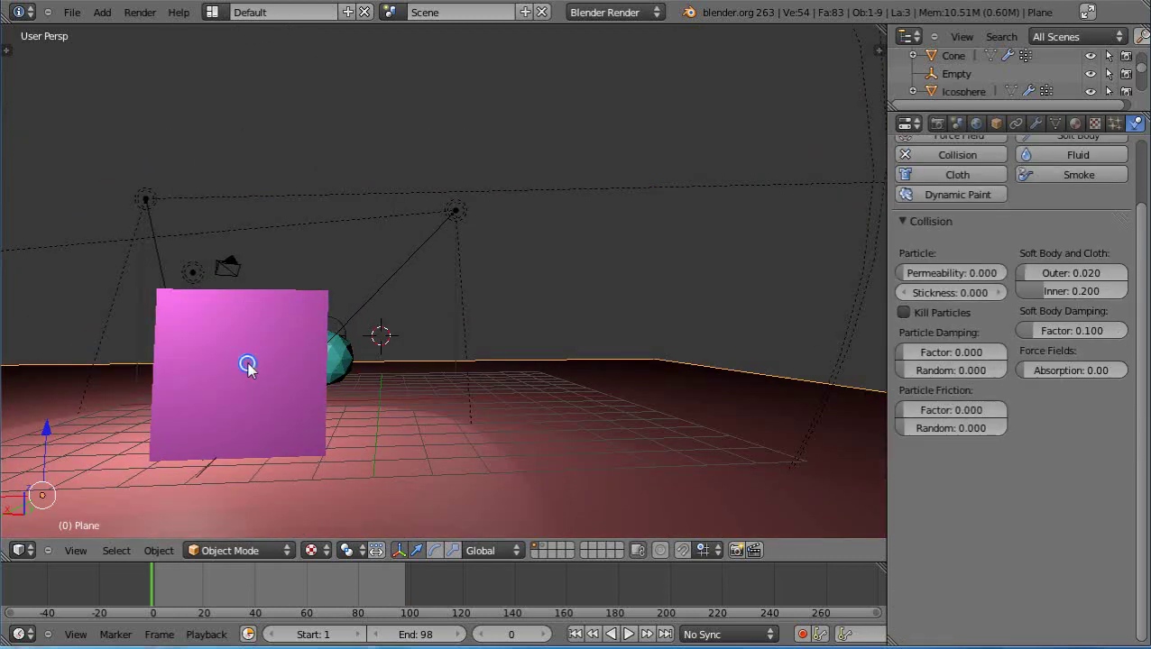
middle_click_drag(248, 366, 442, 394)
right_click(661, 380)
middle_click_drag(605, 454, 596, 449)
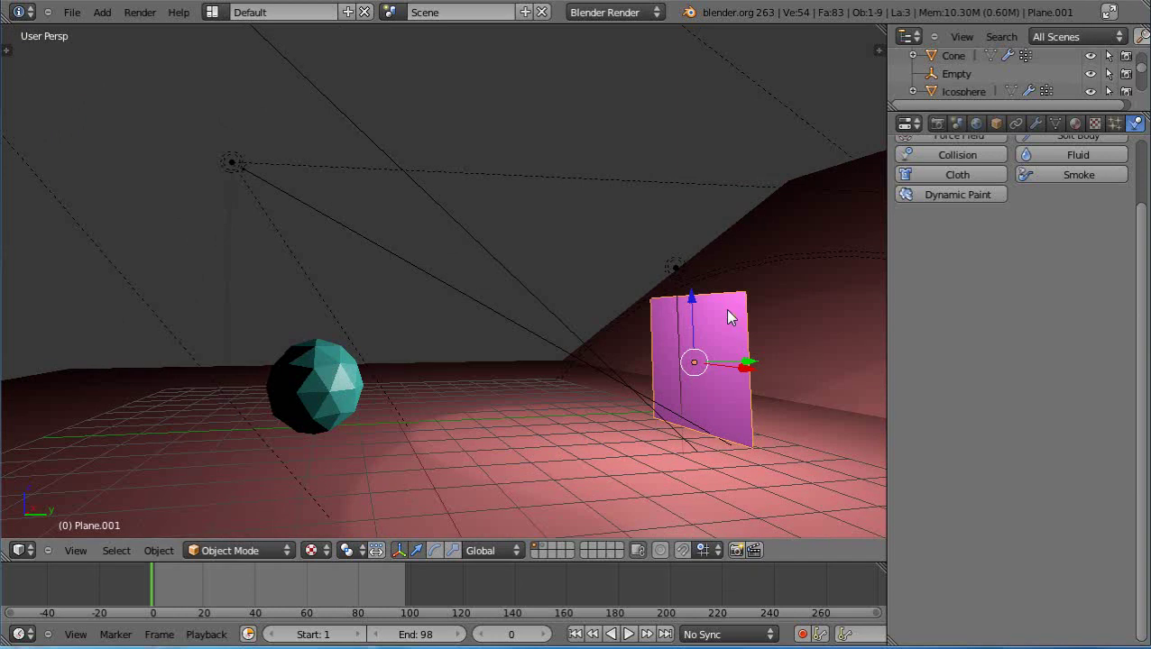
left_click_drag(1141, 414, 1145, 293)
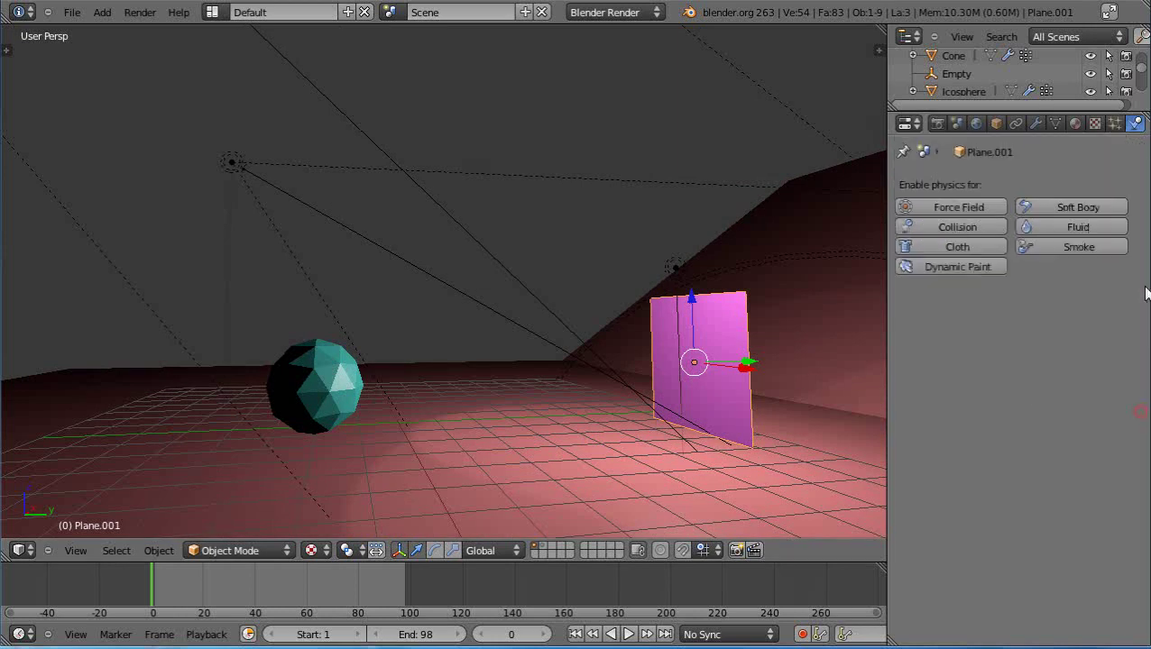
Enable Cloth physics on the pink plane and subdivide its mesh three times in Edit Mode.
left_click(951, 249)
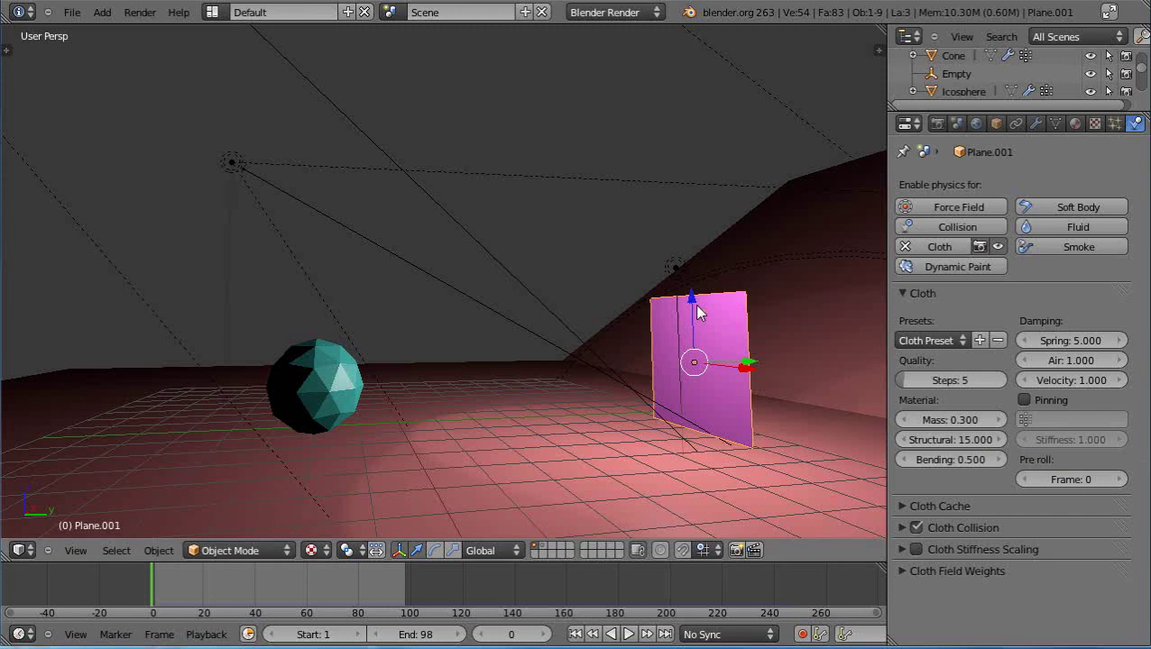
left_click(1054, 124)
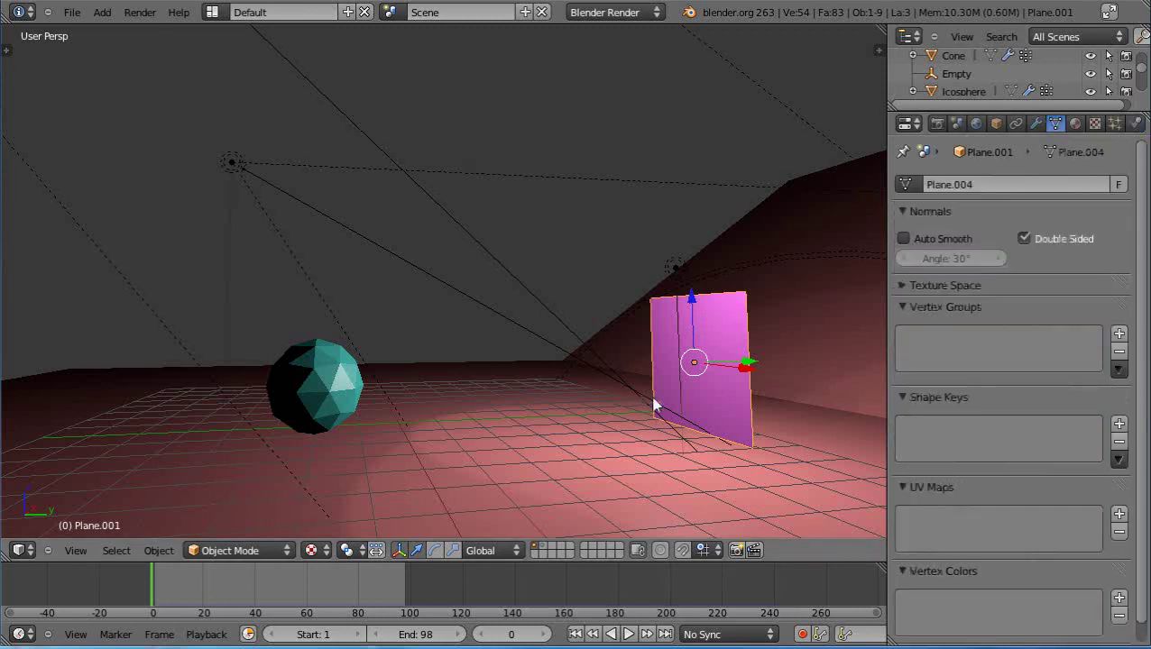
key("Tab")
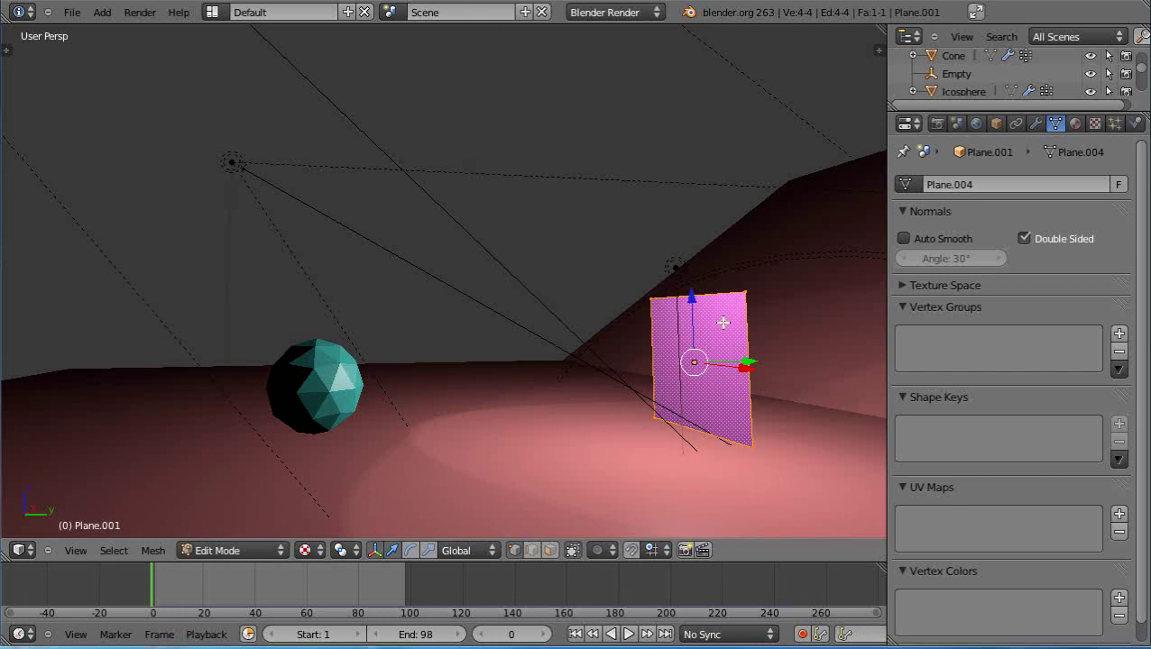
key("w")
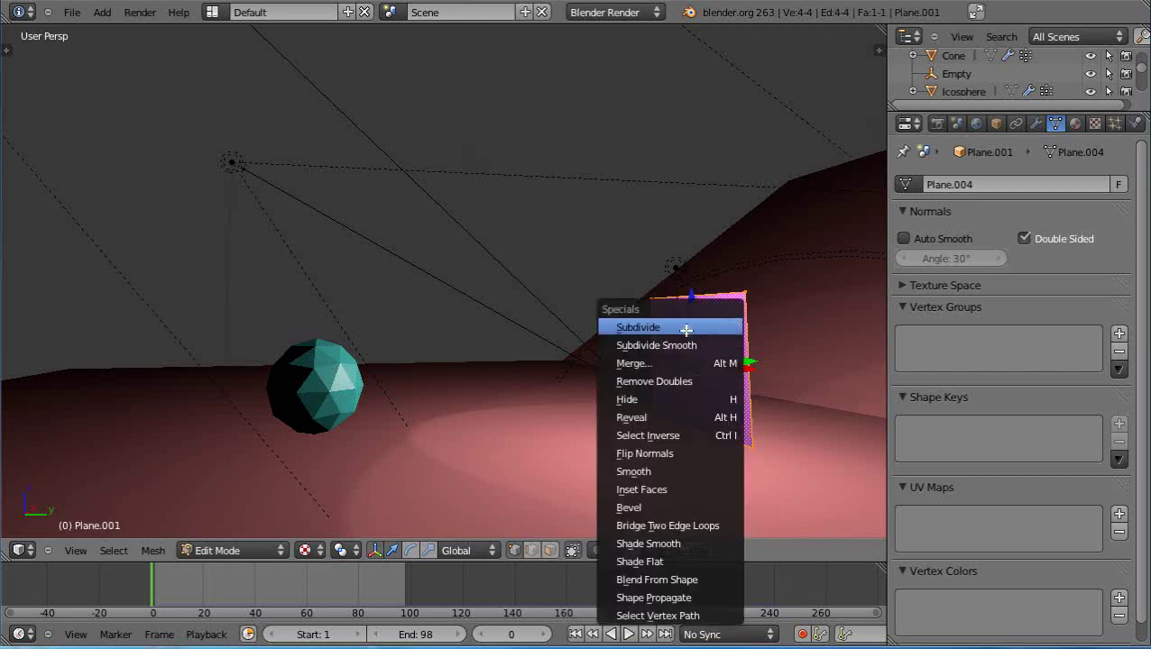
left_click(686, 330)
key("w")
left_click(685, 330)
key("w")
left_click(685, 330)
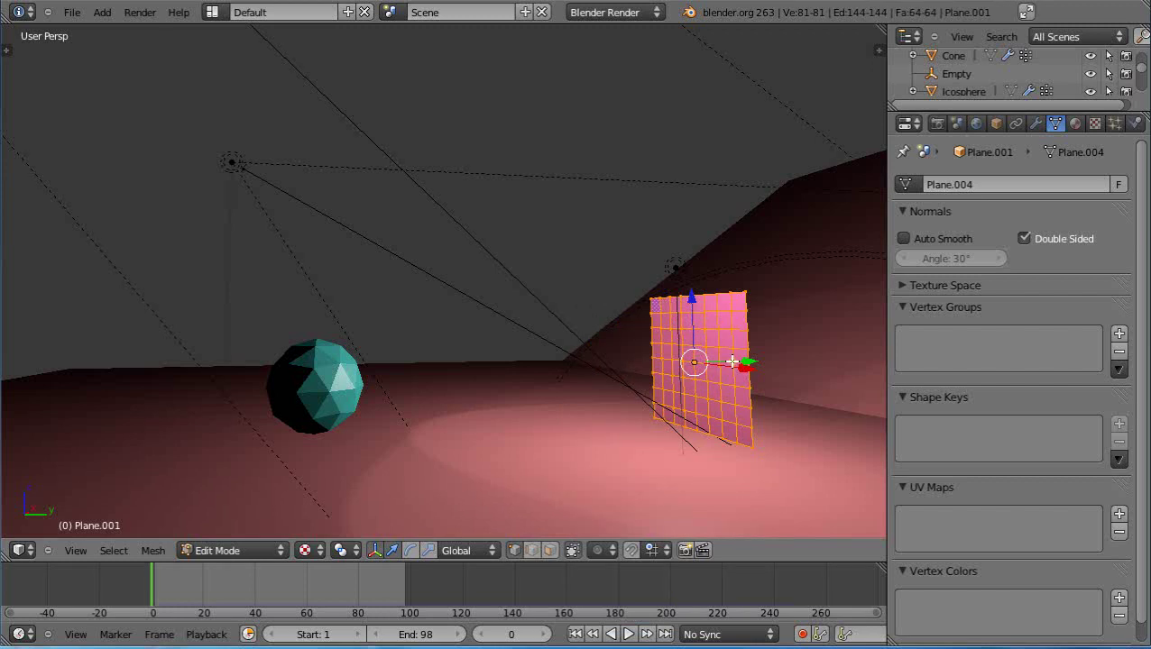
Clear the selection and circle-select only the row of vertices along the pink plane's upper edge.
key("a")
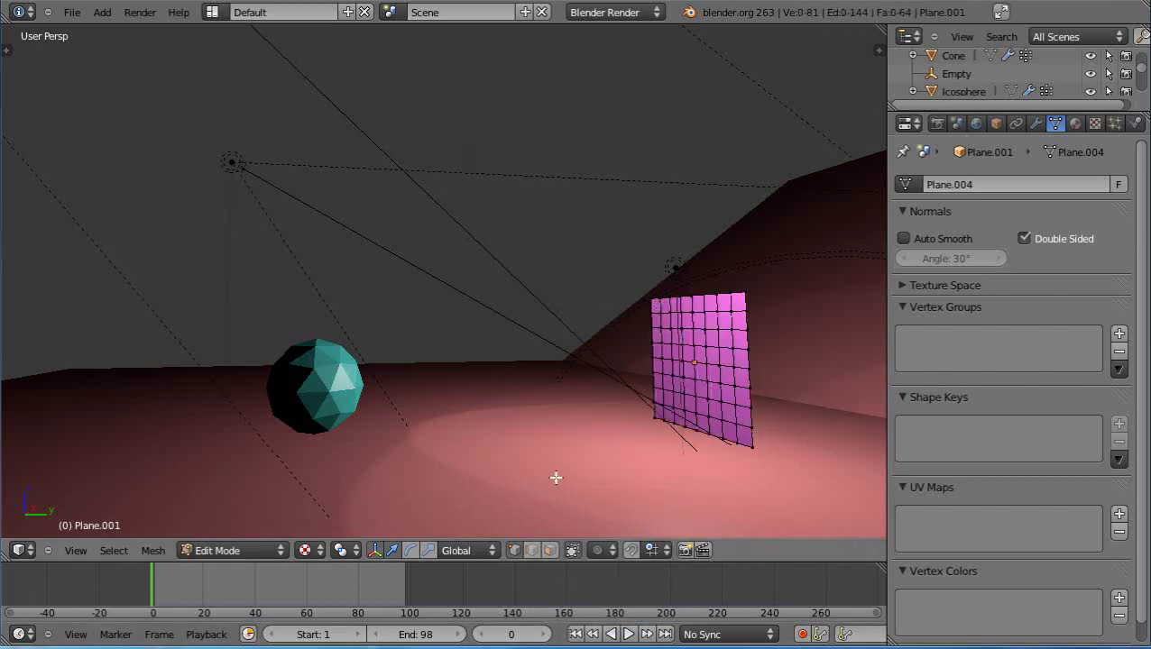
key("c")
left_click_drag(638, 289, 743, 289)
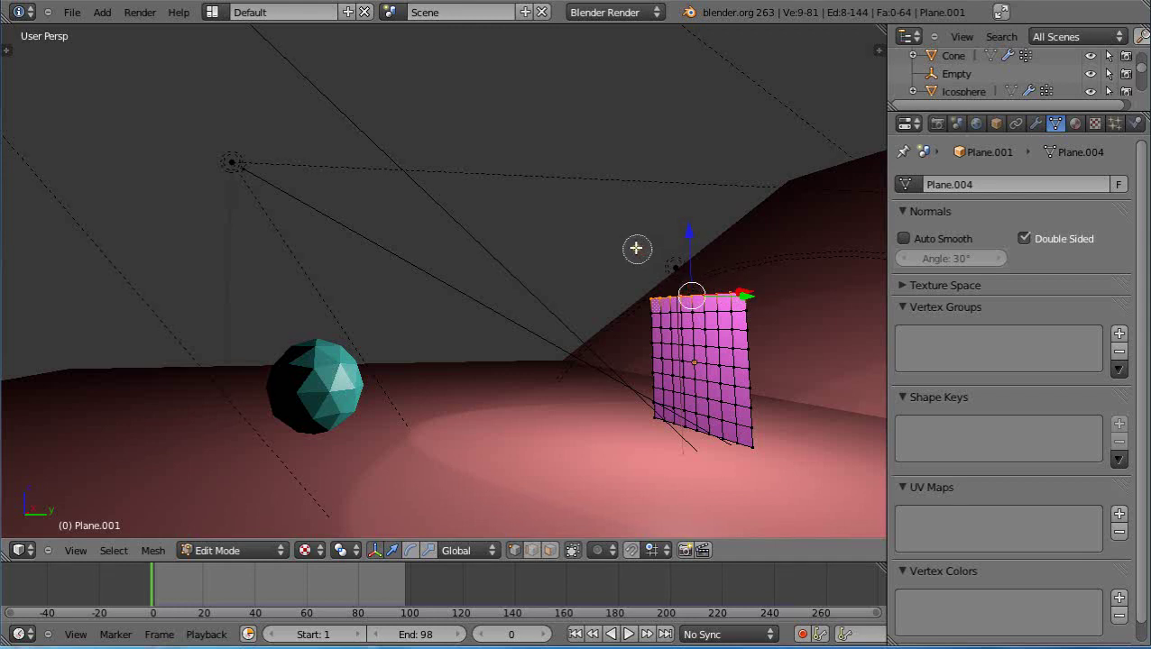
right_click(680, 306)
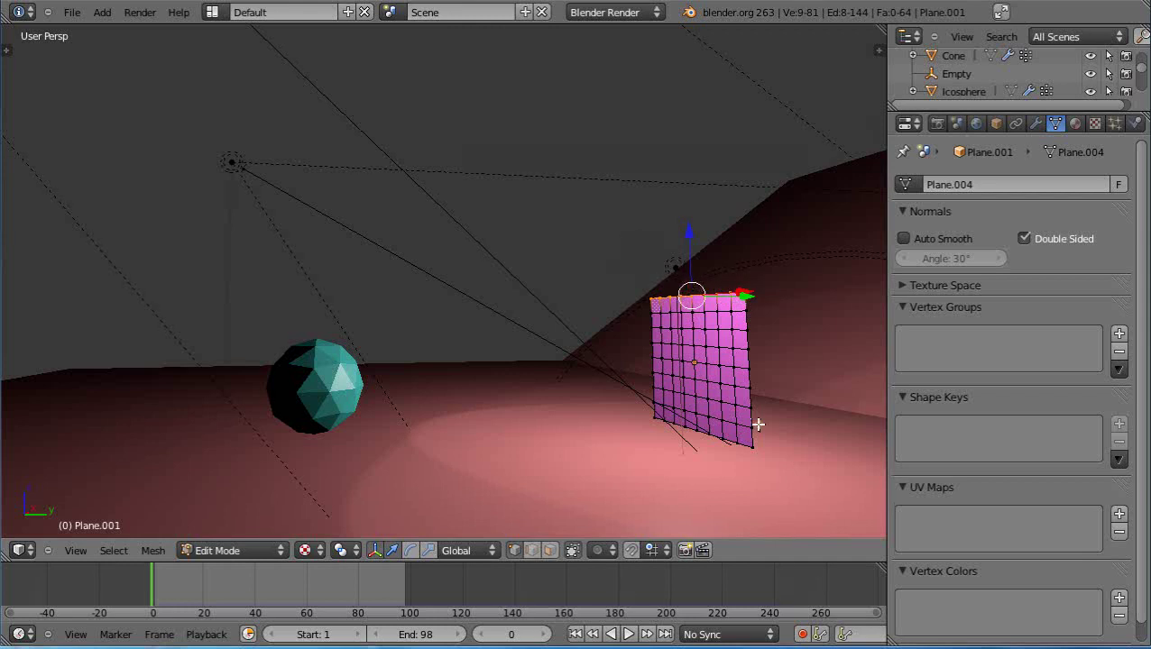
scroll(755, 416, "up", 2)
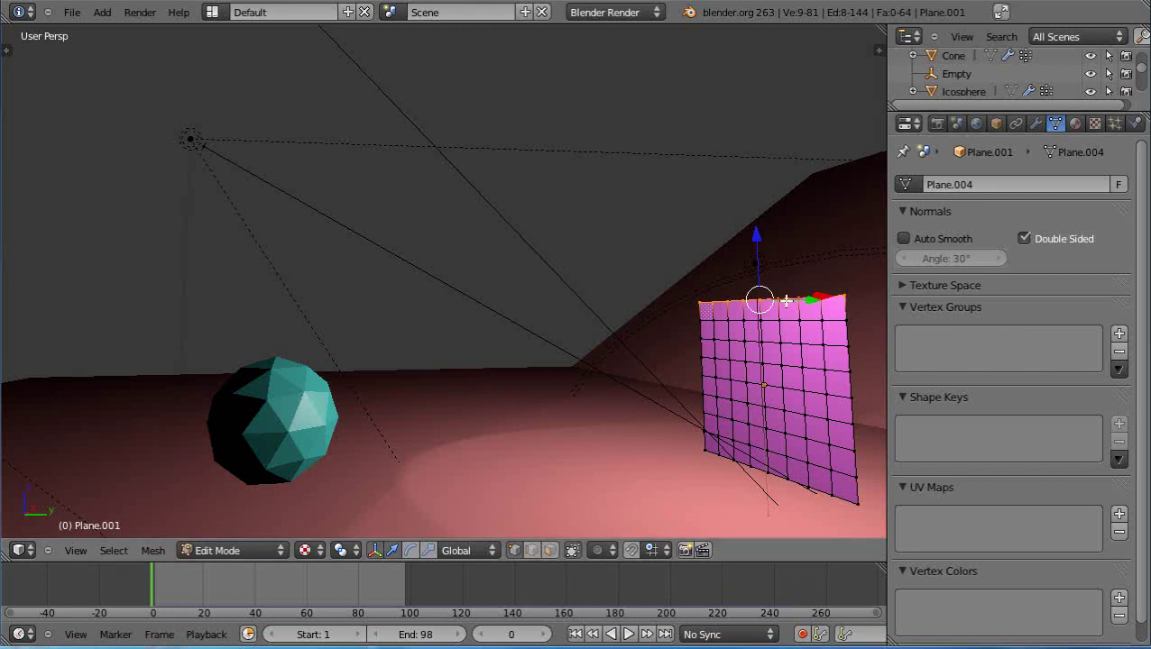
Create a vertex group named cloth and assign the plane's upper-edge vertices to it with a weight of 1.000.
left_click(1118, 334)
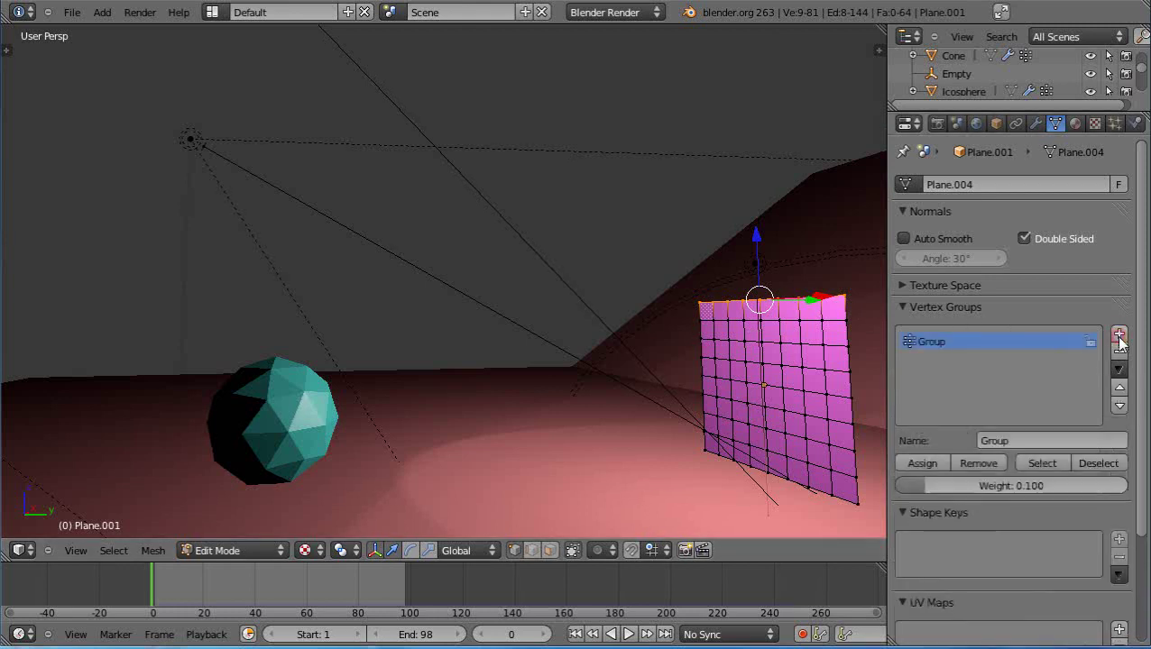
left_click(1019, 441)
type("cloth")
key("Return")
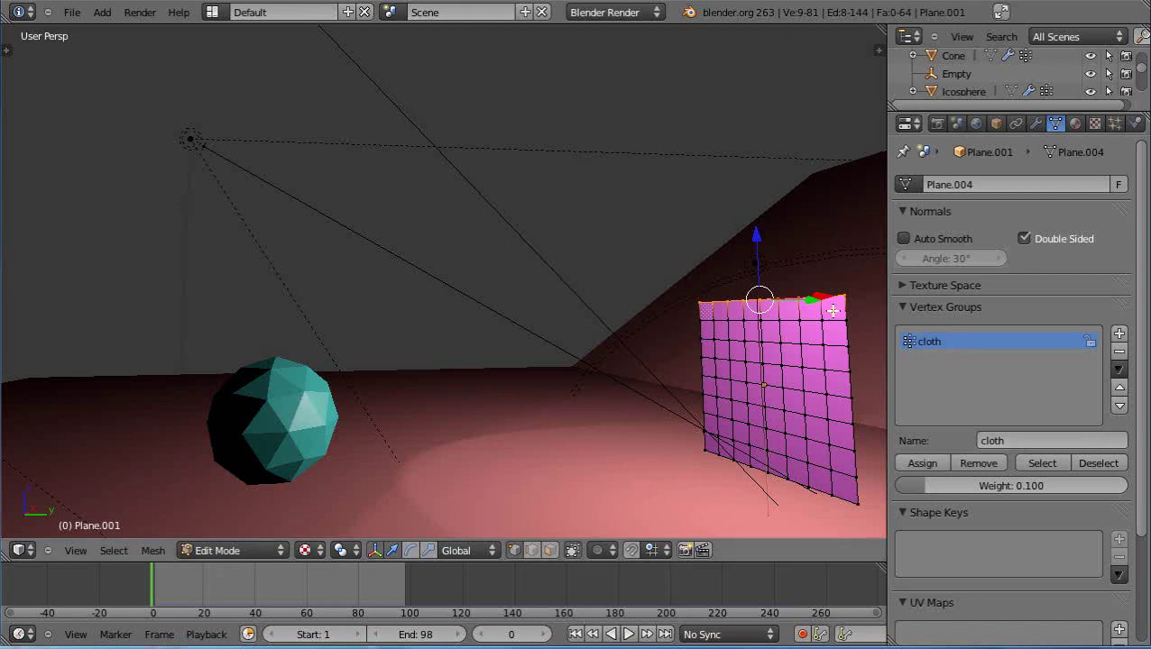
left_click(1044, 484)
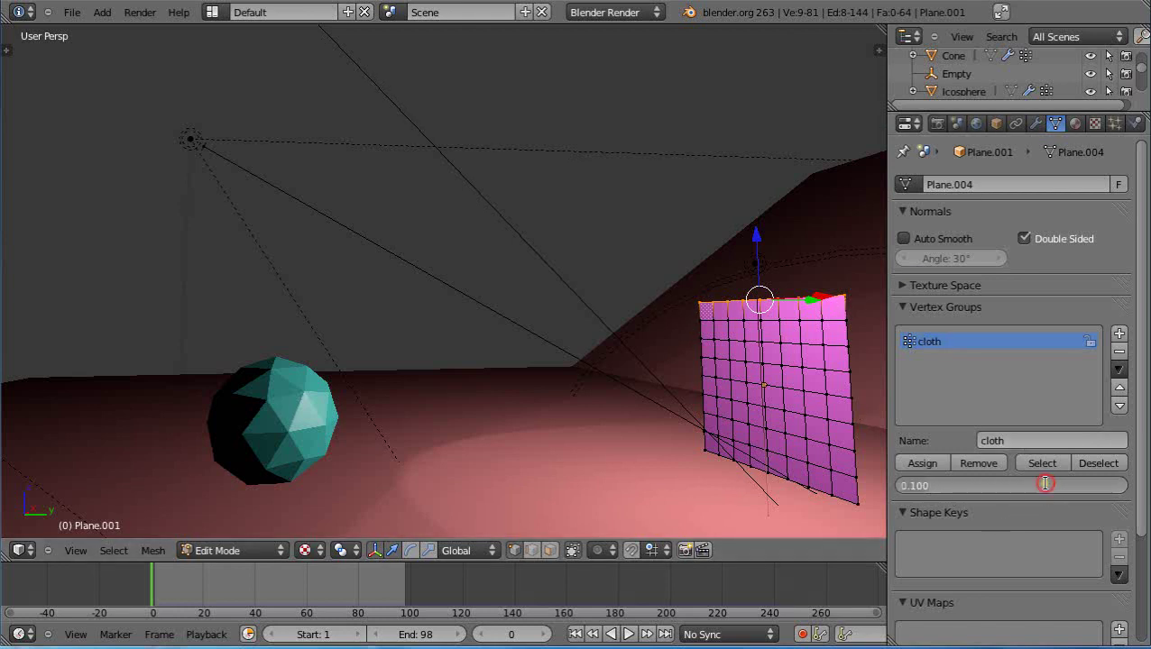
key("Return")
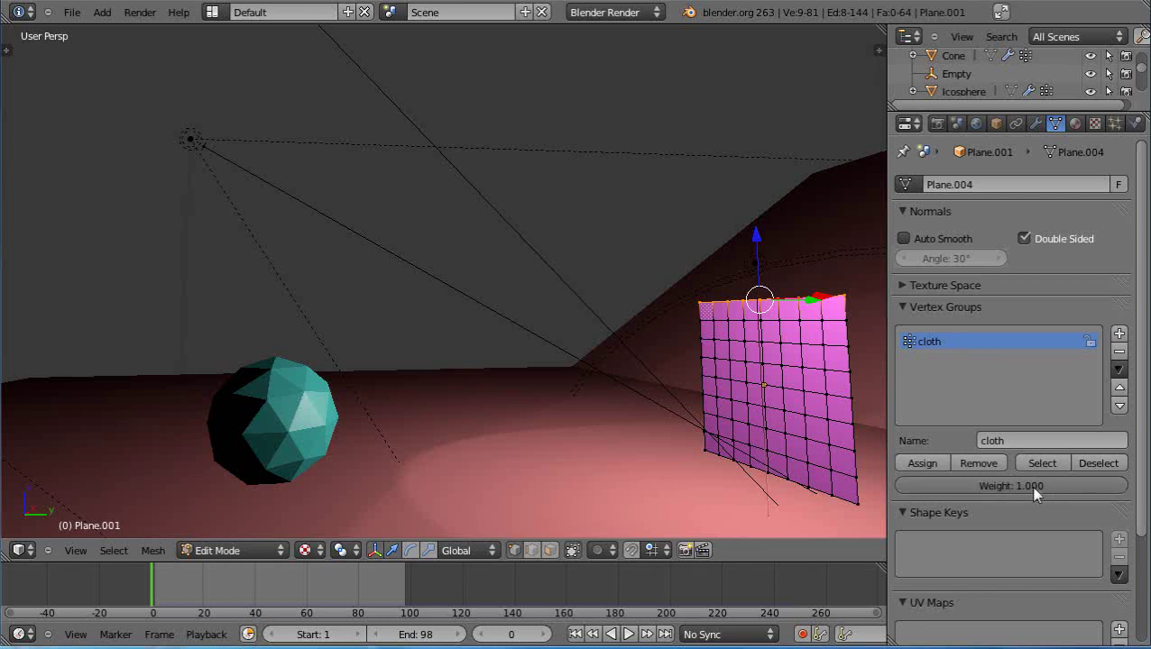
left_click(921, 462)
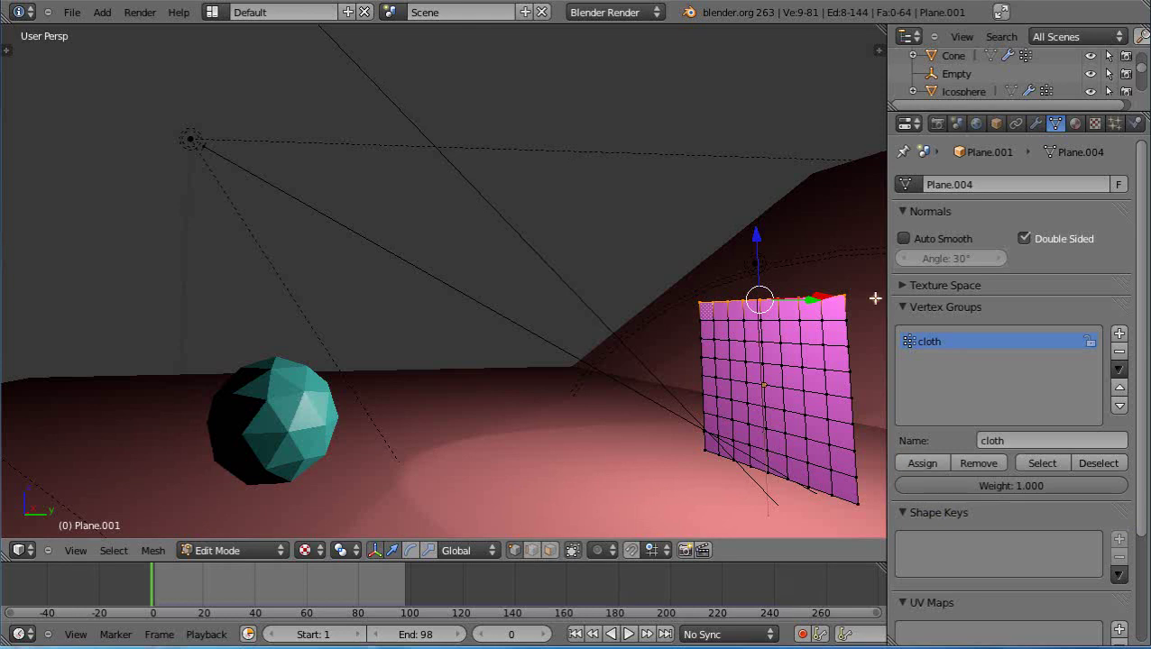
Invert the selection and assign the plane's remaining vertices to the cloth vertex group with a weight of 0.1.
left_click(107, 550)
left_click(132, 472)
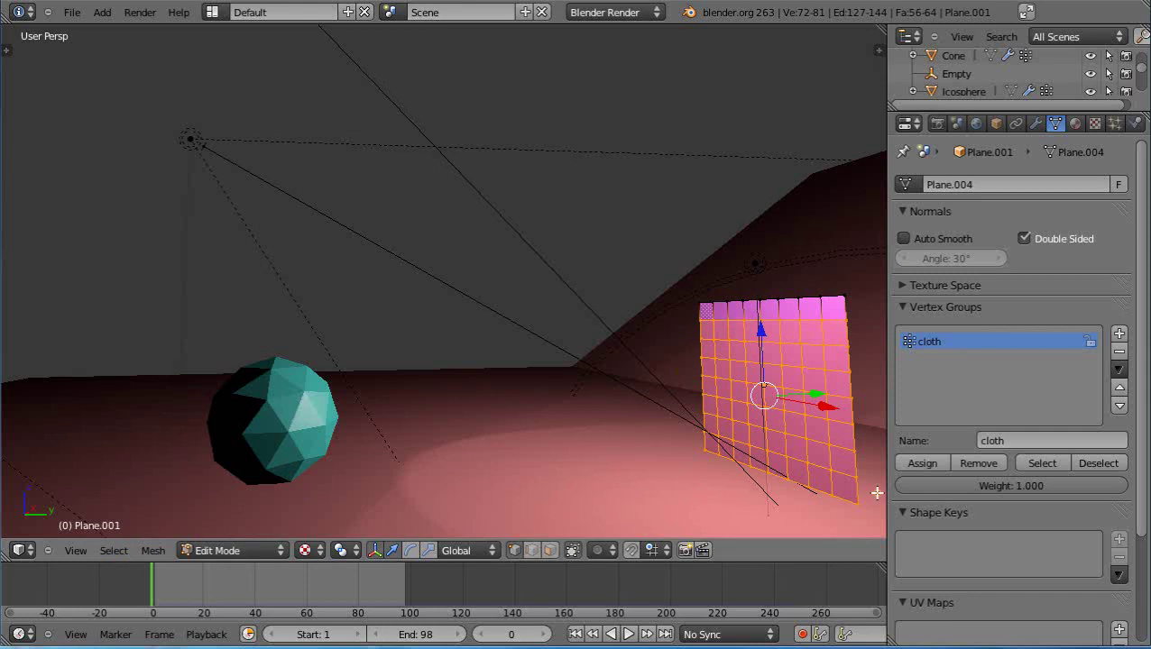
left_click(1028, 486)
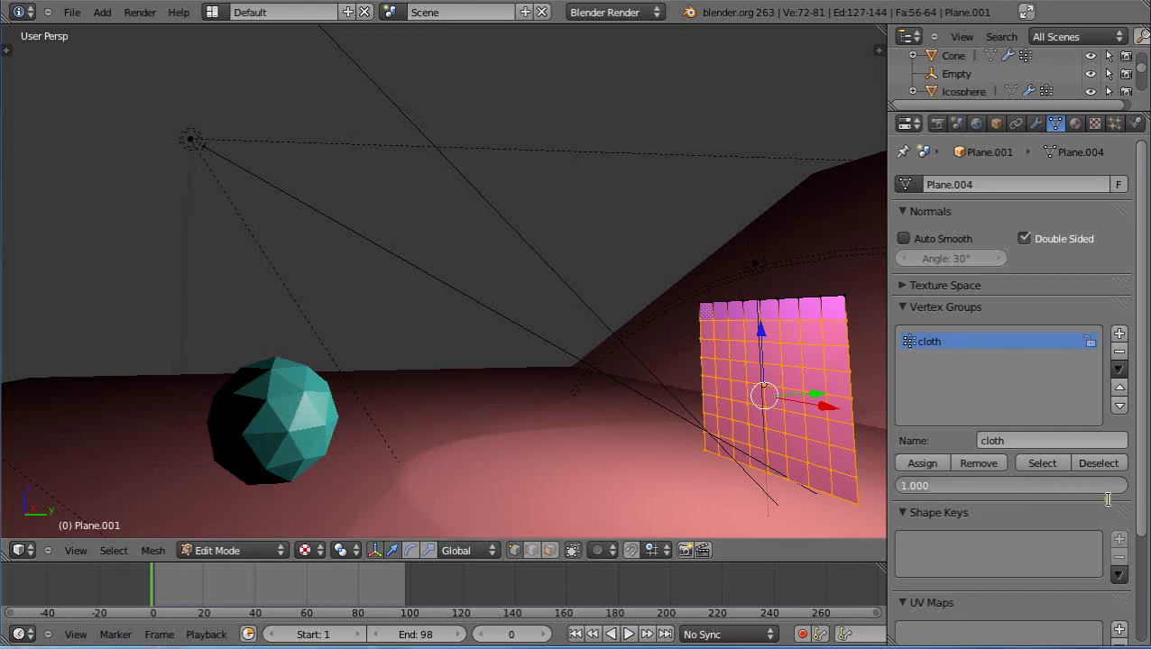
type("0.1")
key("Return")
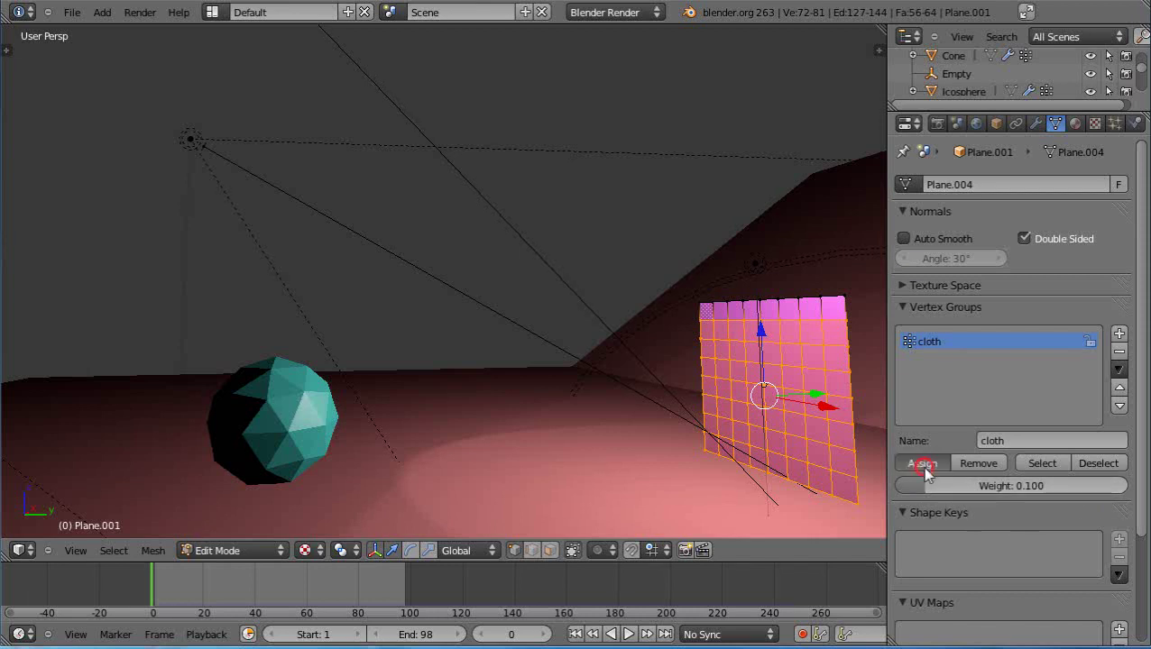
scroll(546, 460, "down", 2)
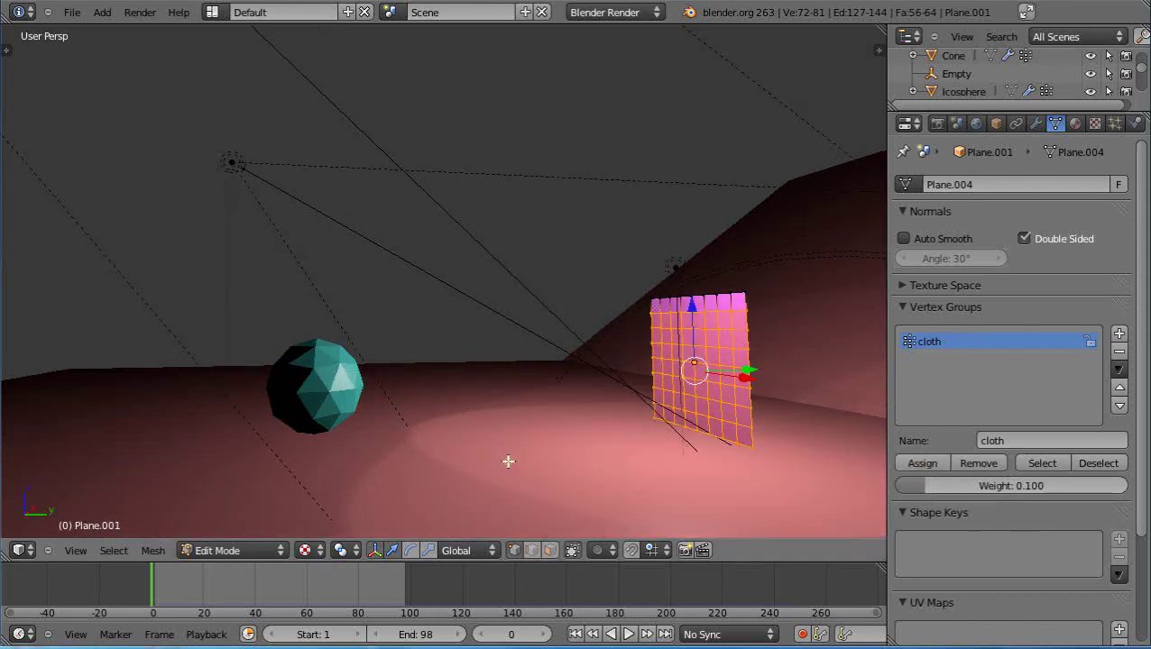
mouse_move(506, 465)
middle_mouse_down()
mouse_move(485, 464)
mouse_move(501, 462)
middle_mouse_up()
Return to Object Mode and play the animation briefly to check how the cloth plane behaves.
key("Tab")
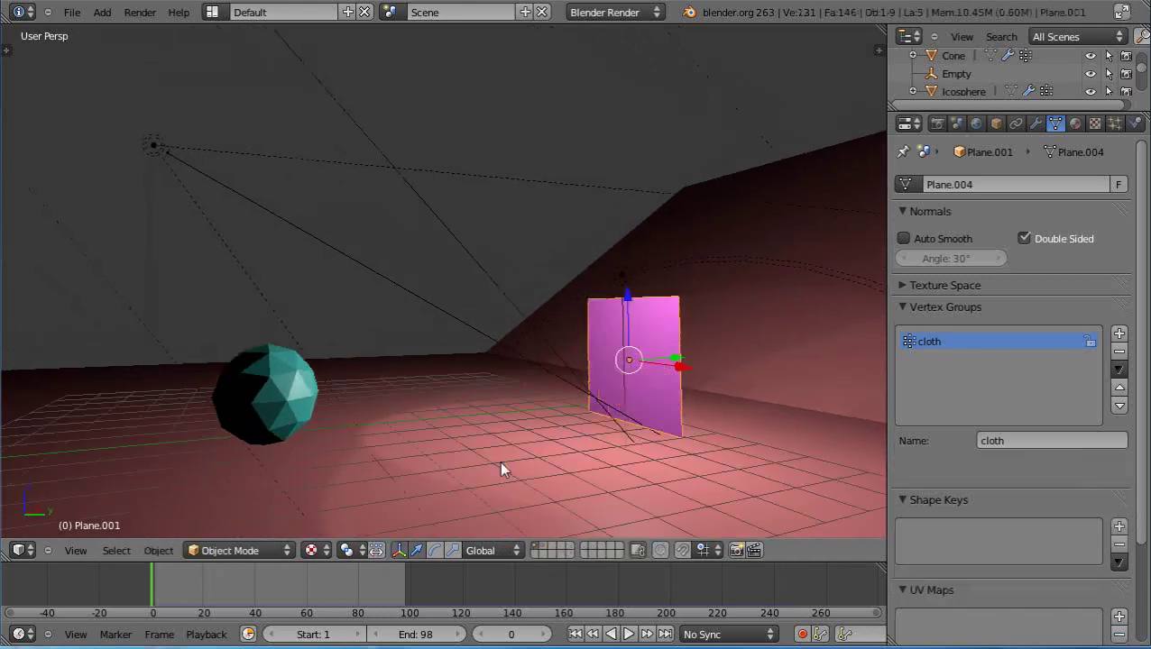
key("alt+a")
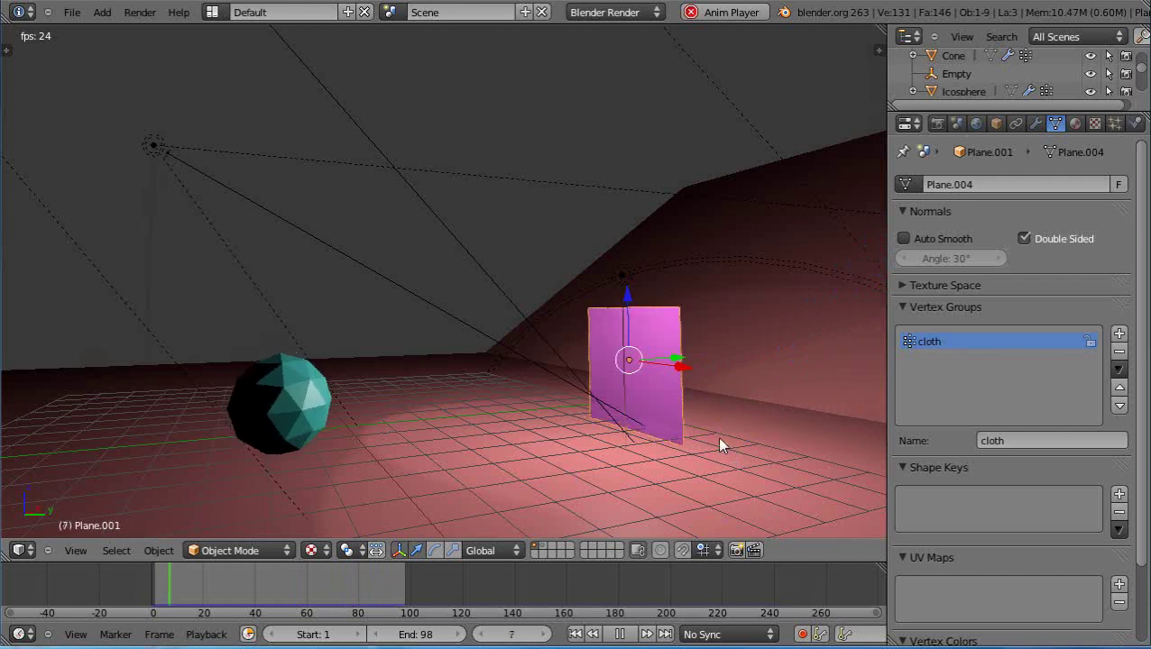
key("Escape")
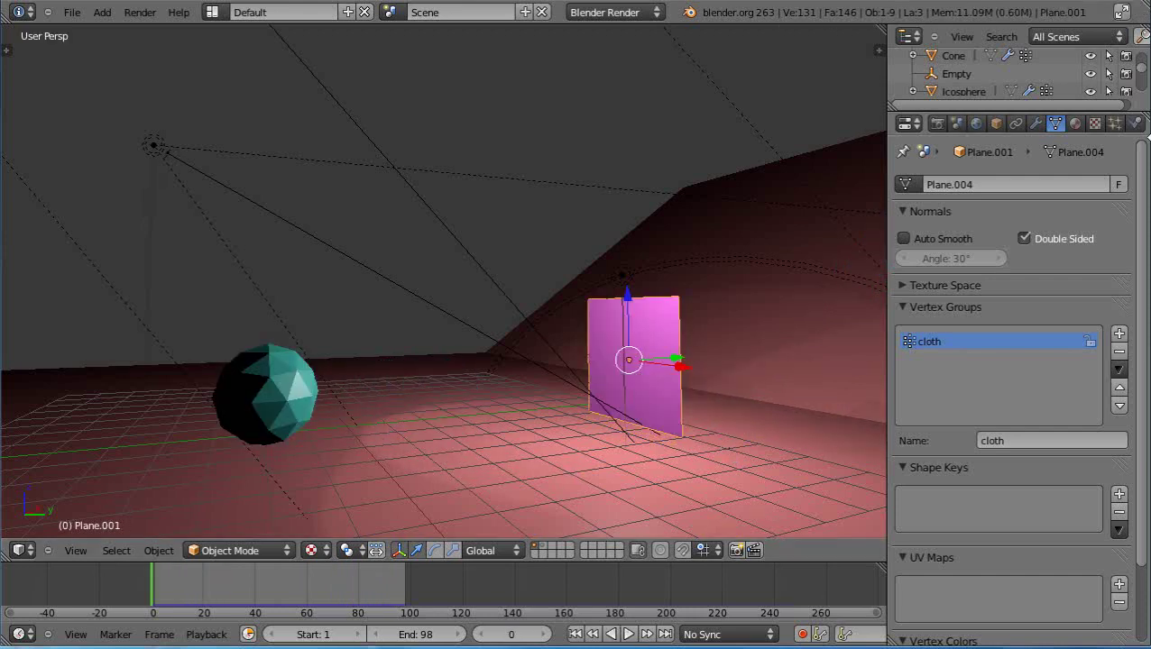
Turn on Pinning for the plane's cloth simulation using the cloth vertex group, and test it by playing the animation.
left_click(1135, 123)
left_click(1057, 420)
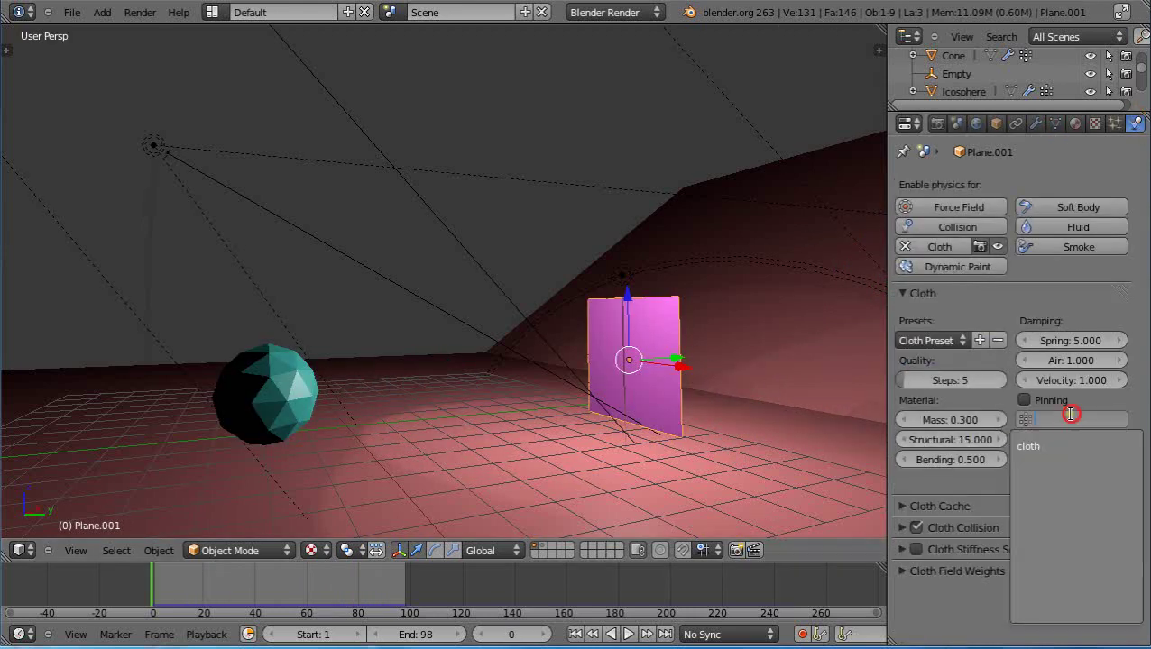
left_click(1029, 446)
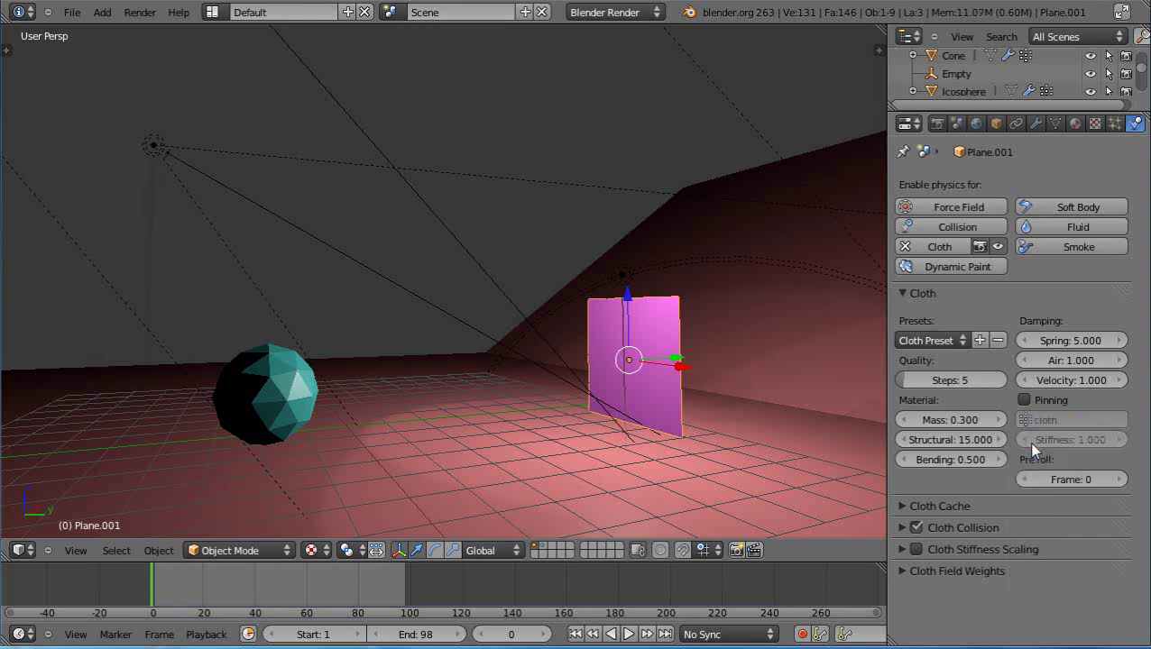
left_click(1022, 401)
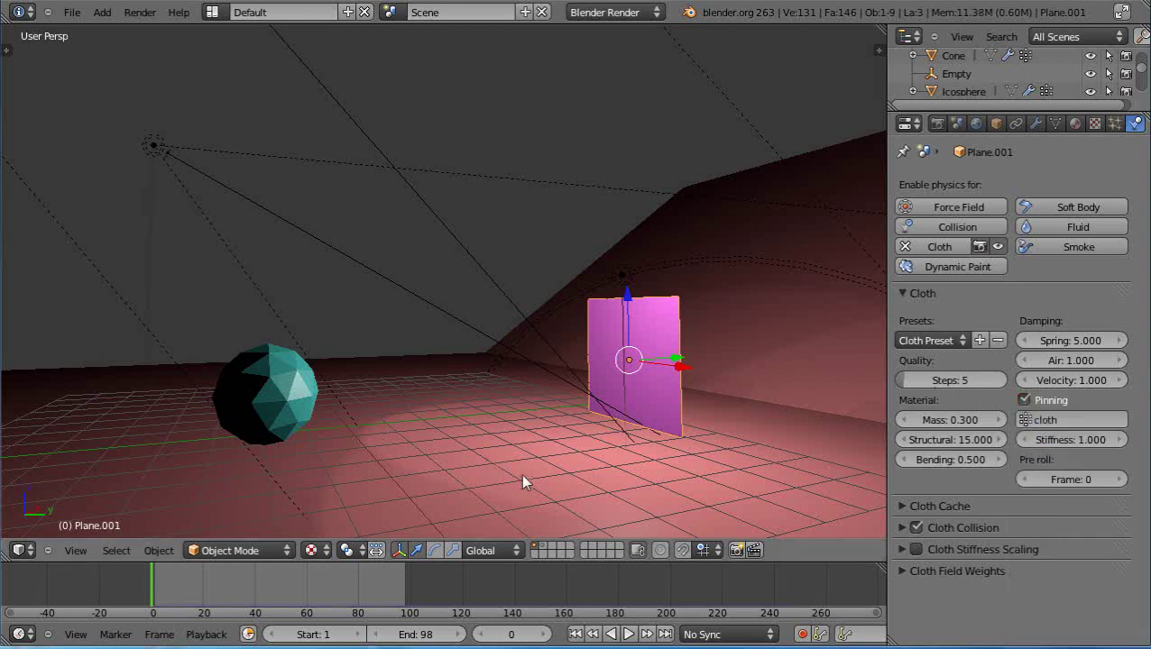
key("alt+a")
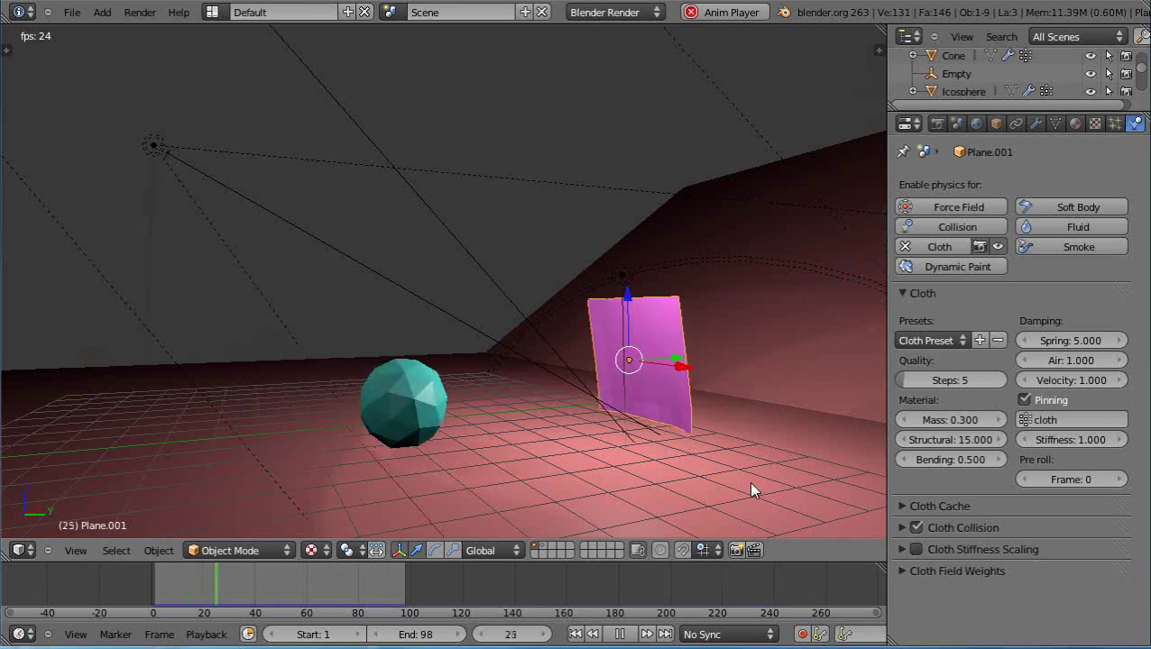
key("Escape")
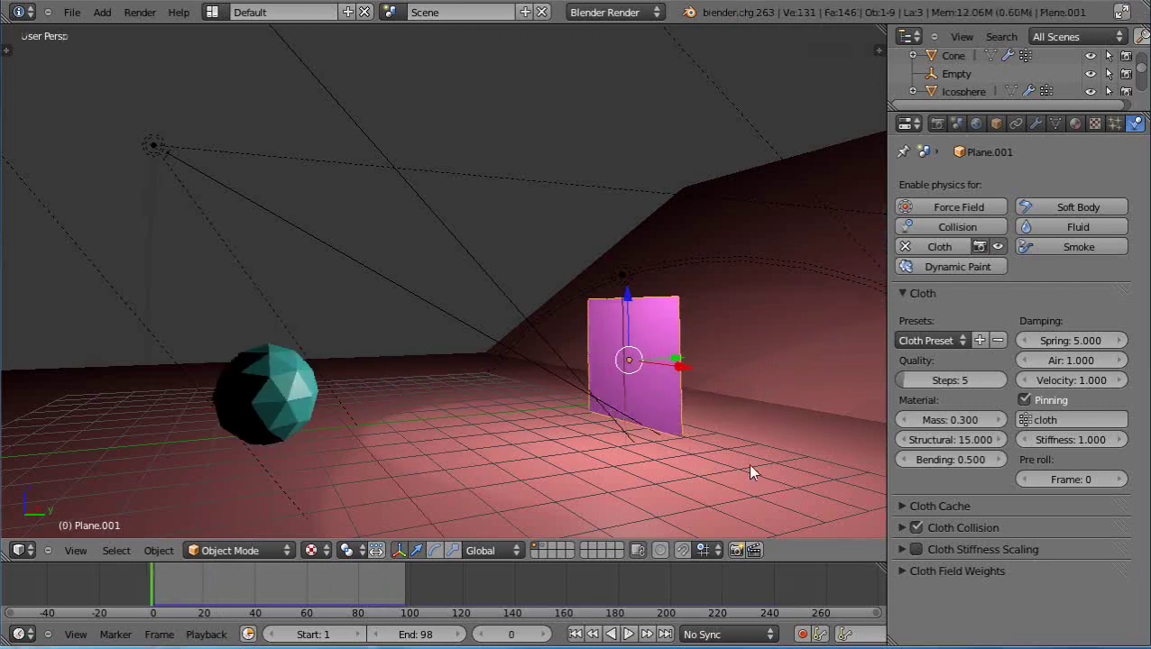
Enable Collision physics on the pink plane and the icosphere, and play the animation.
left_click(938, 226)
right_click(242, 404)
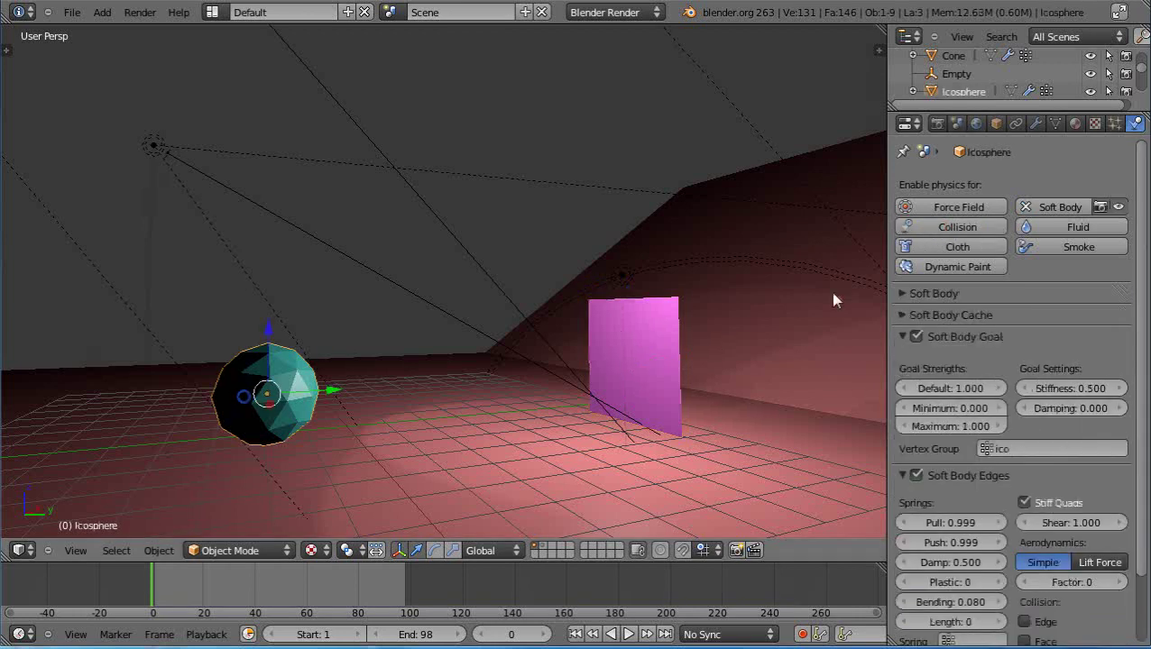
left_click(924, 226)
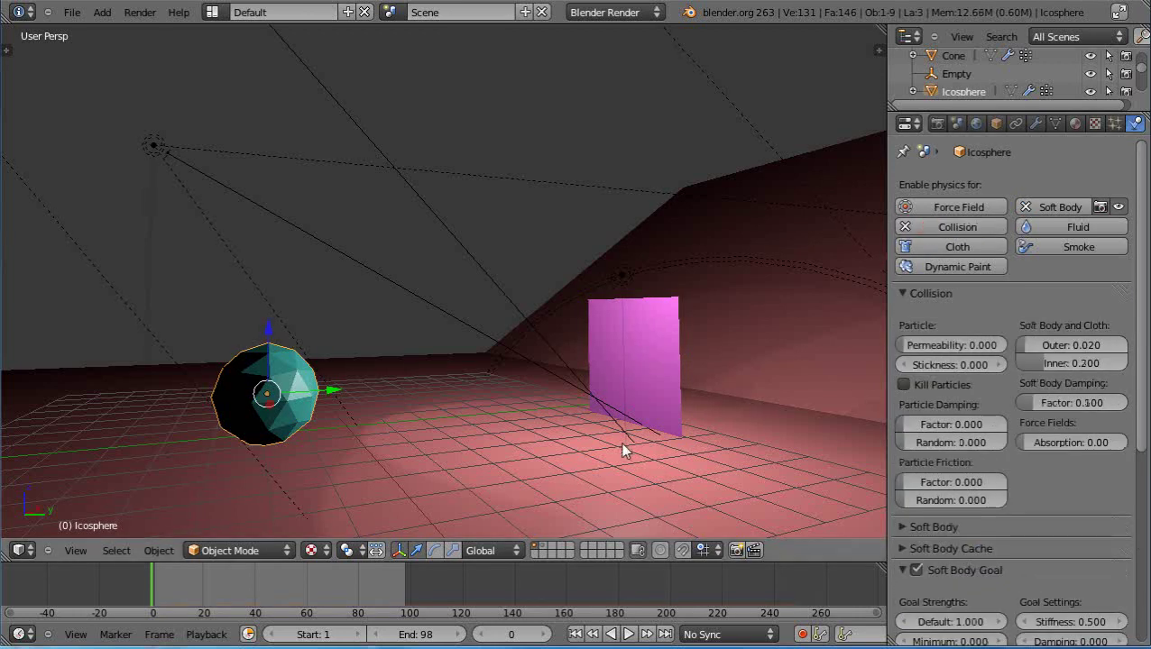
key("alt+a")
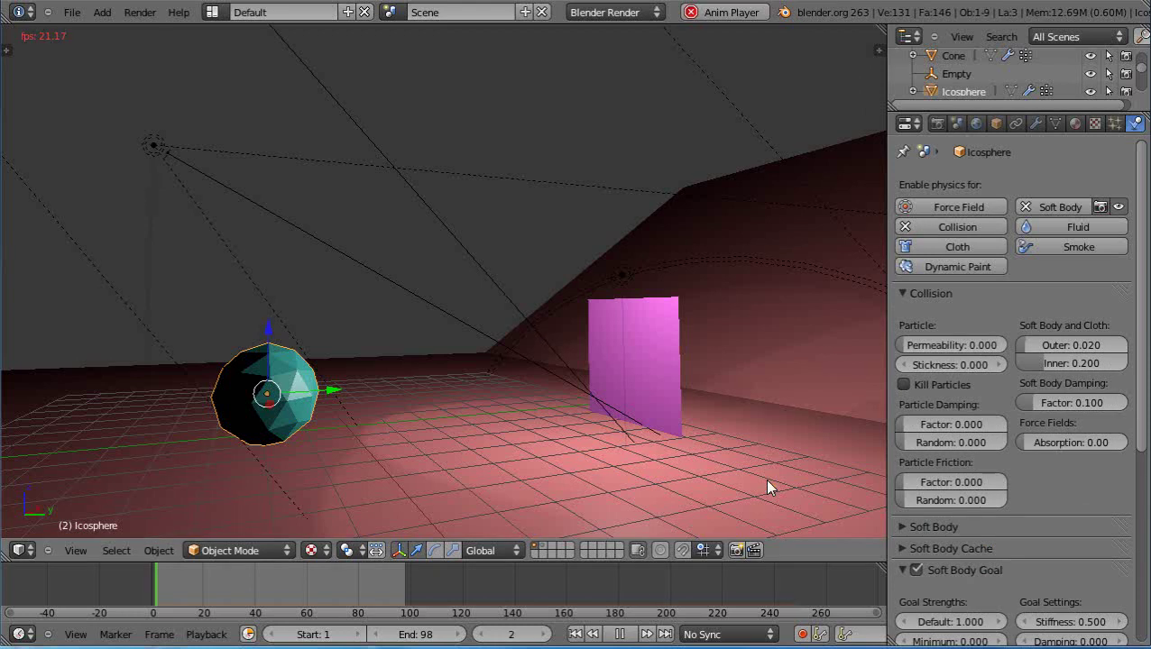